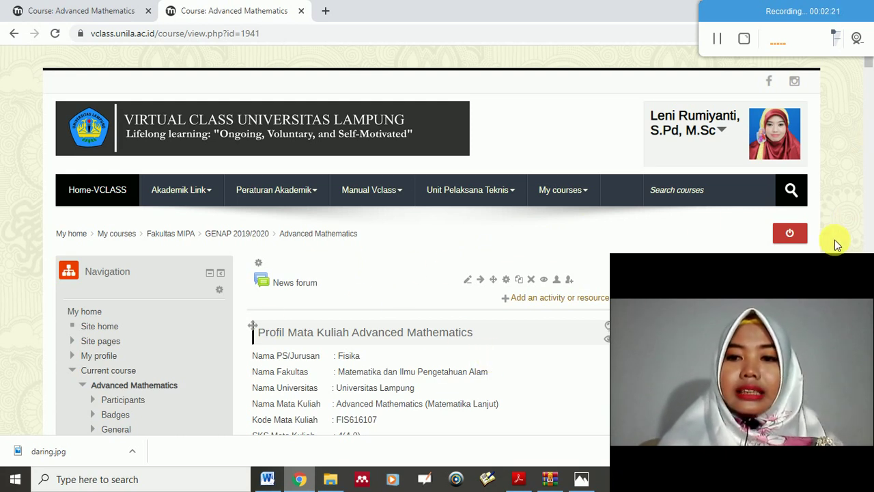
left_click_drag(831, 269, 817, 248)
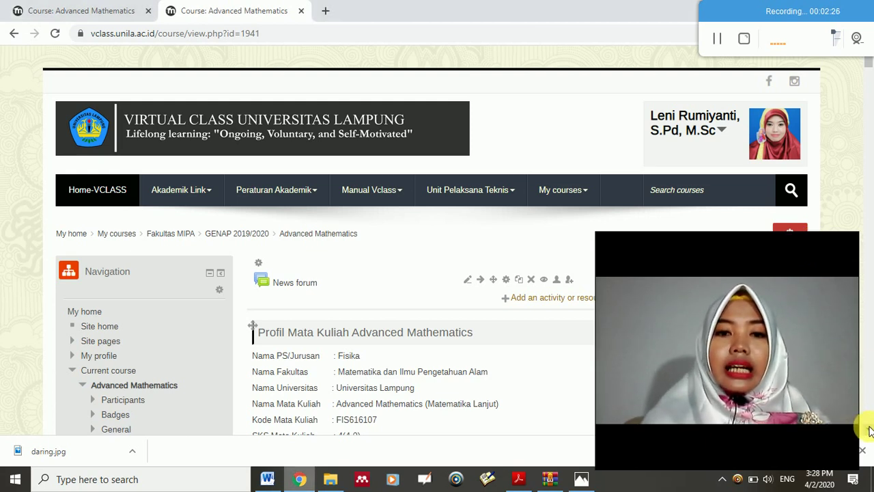
scroll(871, 431, "down", 1)
scroll(870, 430, "down", 1)
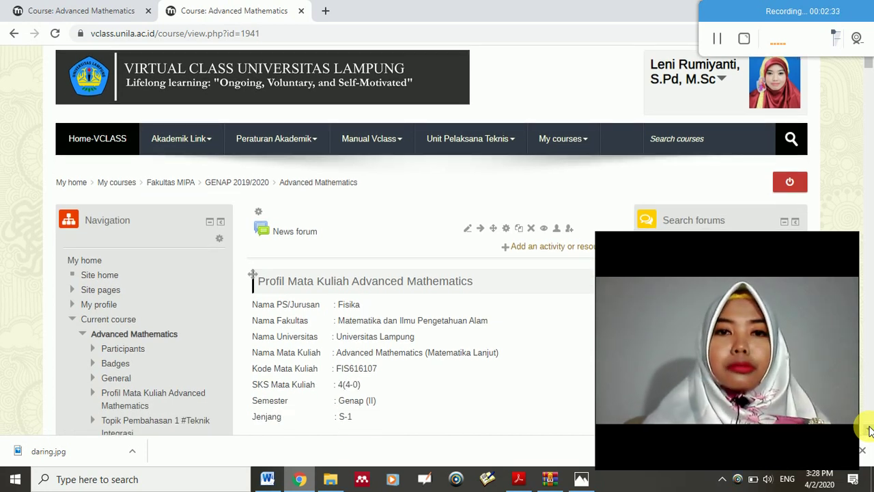
right_click(870, 430)
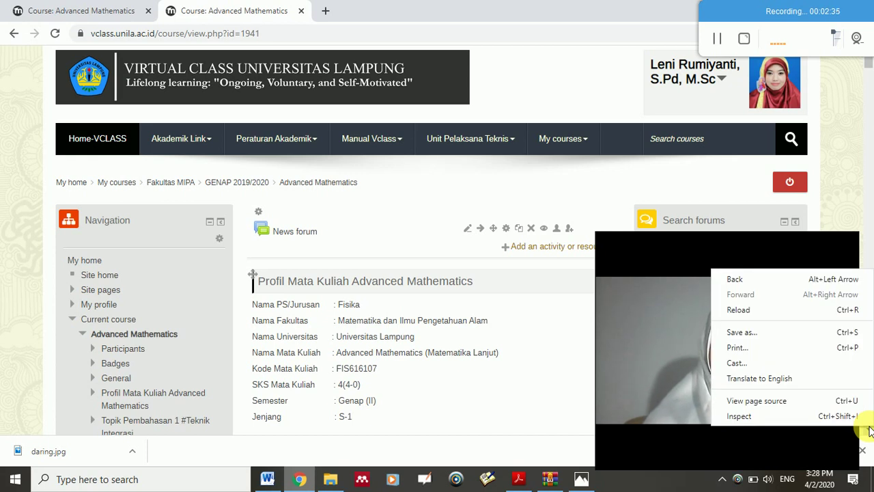
left_click(844, 161)
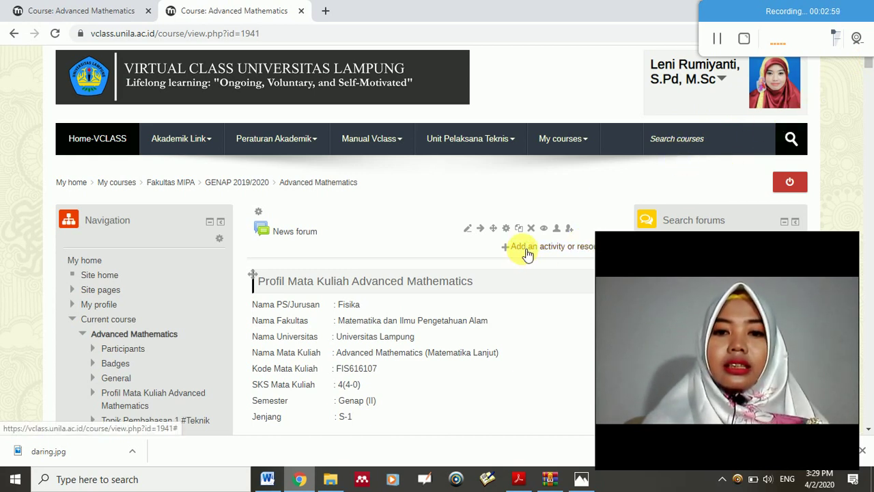
Switch to Word to read the steps for creating quizzes, UTS and UAS, and return to the course page in Chrome
left_click(267, 481)
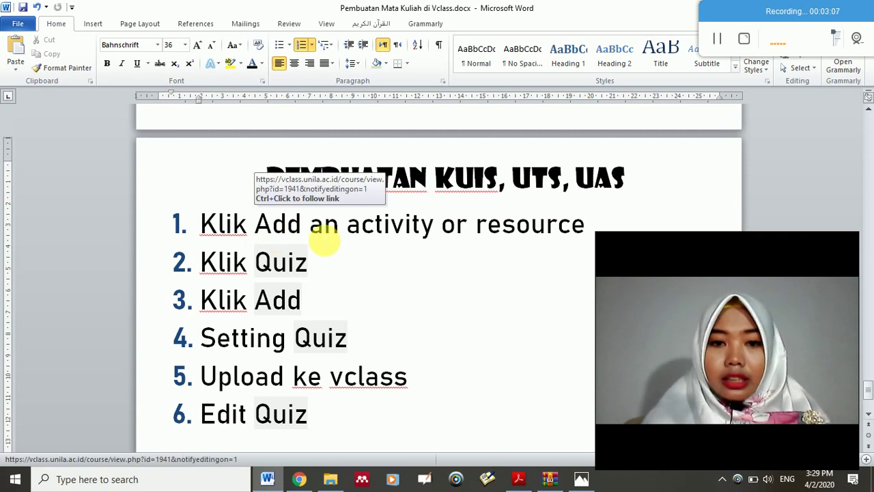
left_click(298, 480)
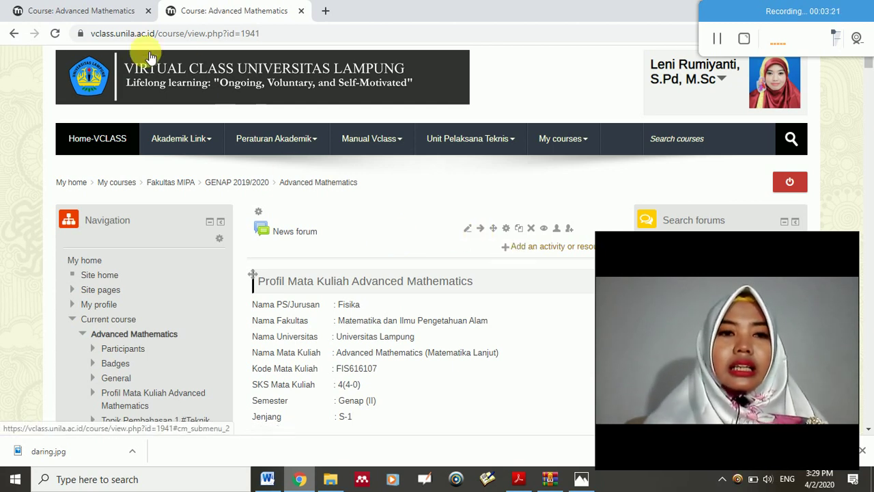
Examine the UJIAN TENGAH SEMESTER section on the other open course page, from the UTS participant list down to the Simulasi UTS quiz
left_click(71, 14)
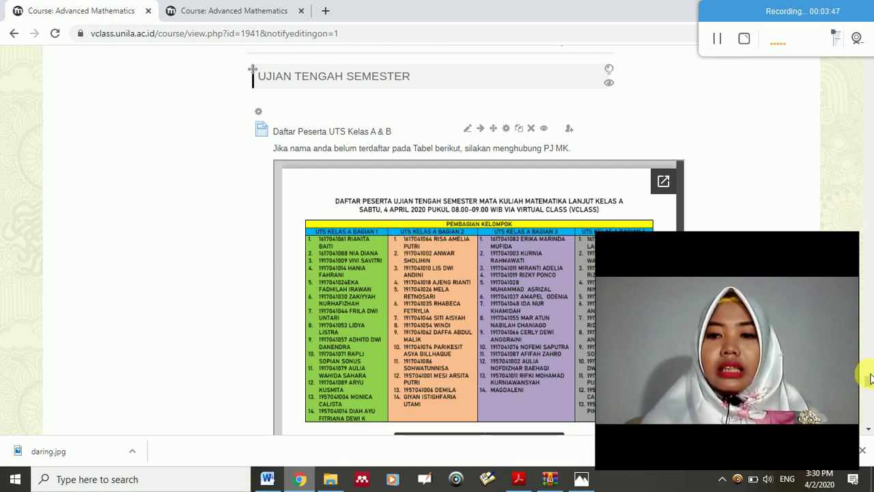
left_click(868, 429)
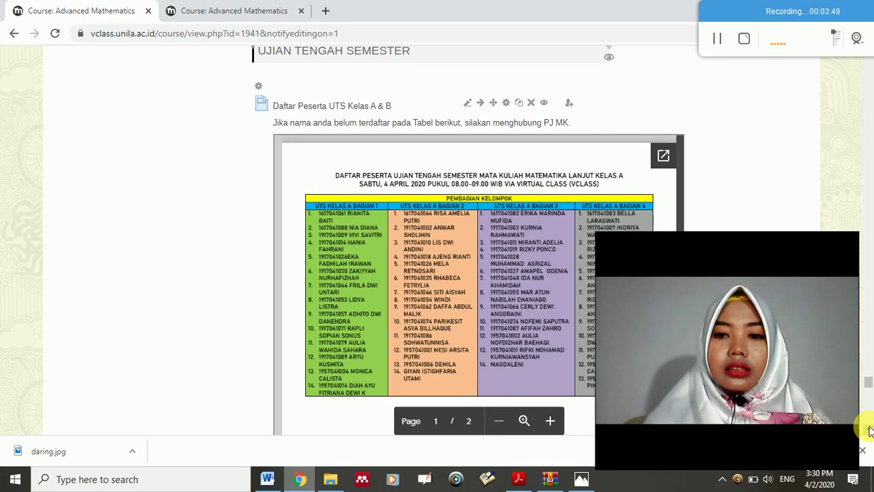
left_click(869, 429)
left_click(869, 429)
left_click(869, 430)
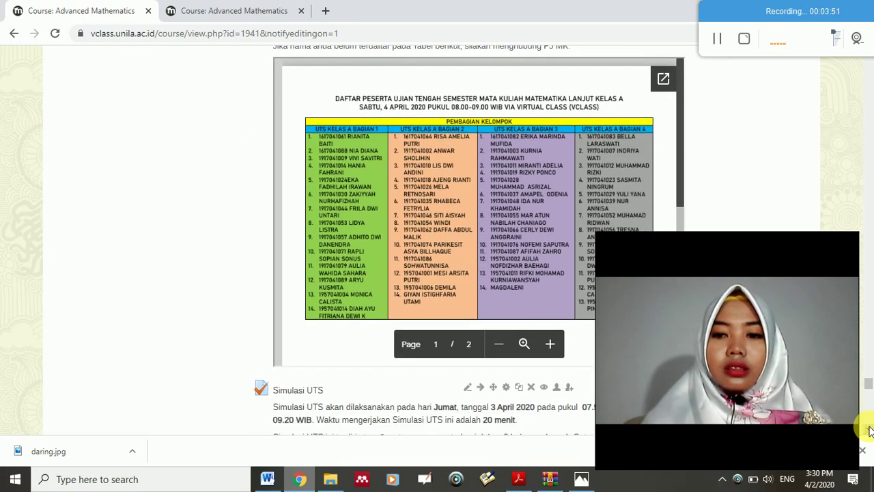
left_click(869, 429)
left_click(869, 430)
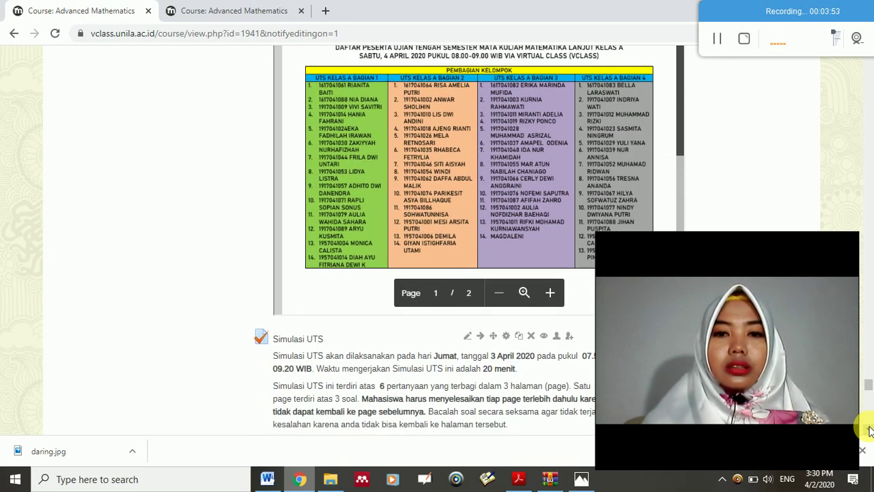
left_click(869, 429)
left_click(869, 429)
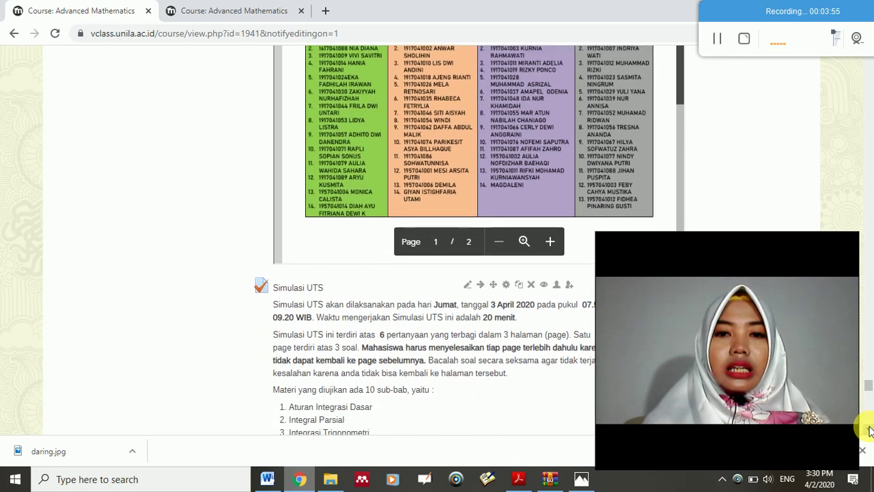
left_click(869, 430)
left_click(869, 430)
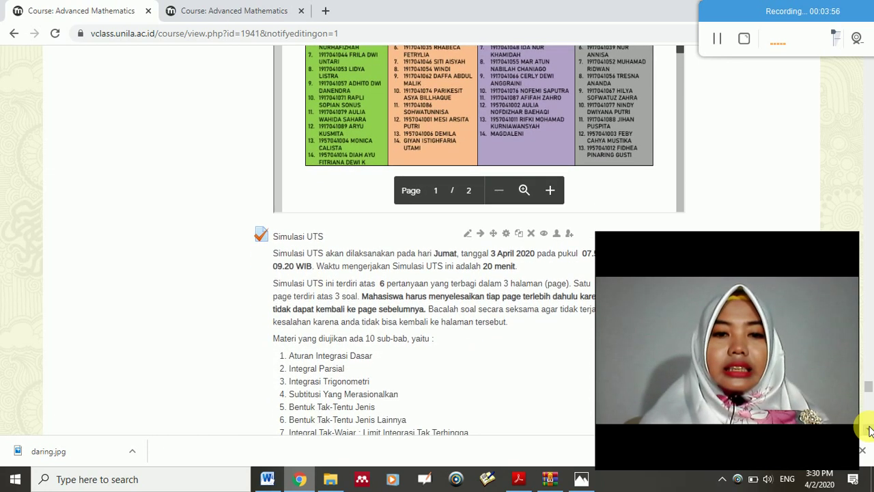
left_click(869, 429)
left_click(869, 429)
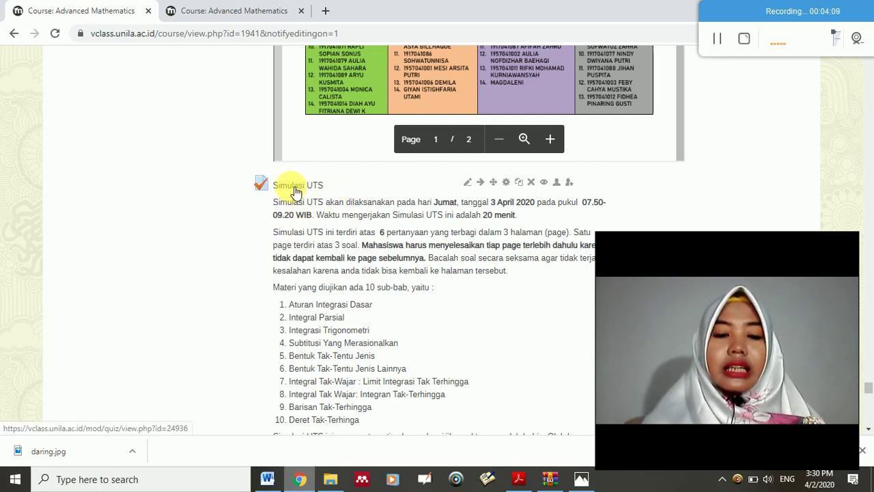
Read the descriptions of the Simulasi UTS and UTS Kelas A & B Bagian 1 quizzes through the end of the section
left_click(868, 429)
left_click(867, 431)
left_click(867, 430)
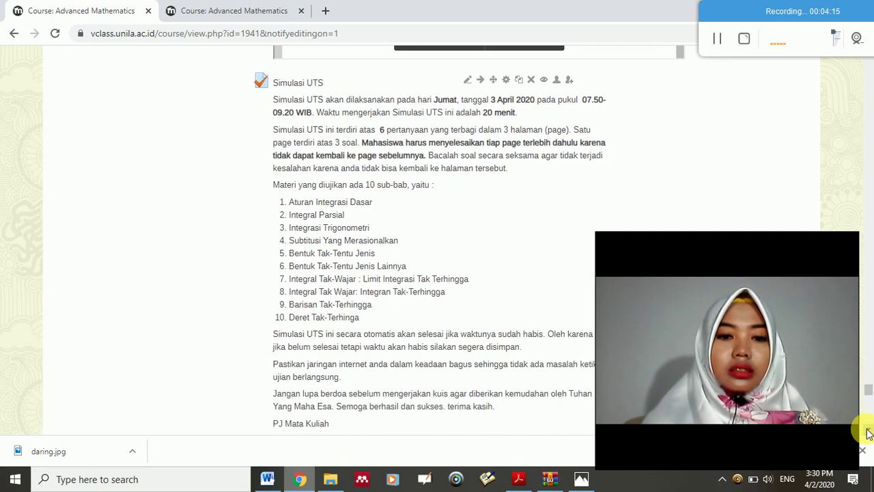
left_click(868, 430)
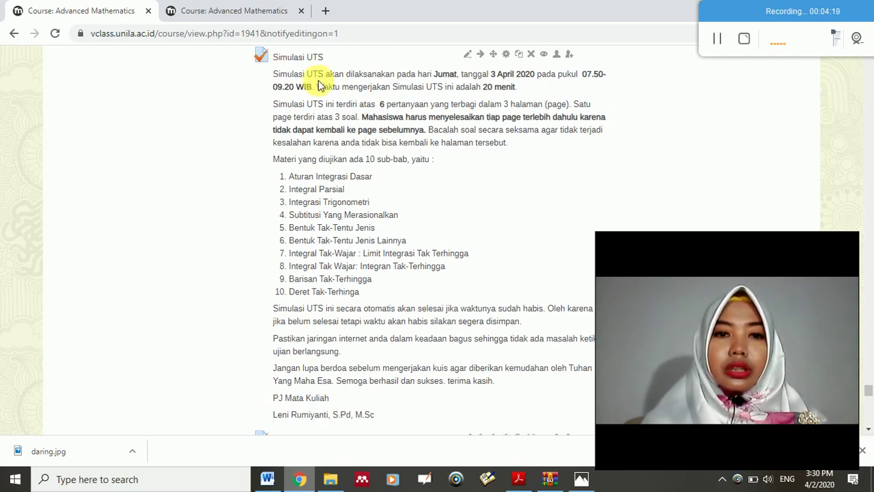
left_click(869, 429)
left_click(869, 429)
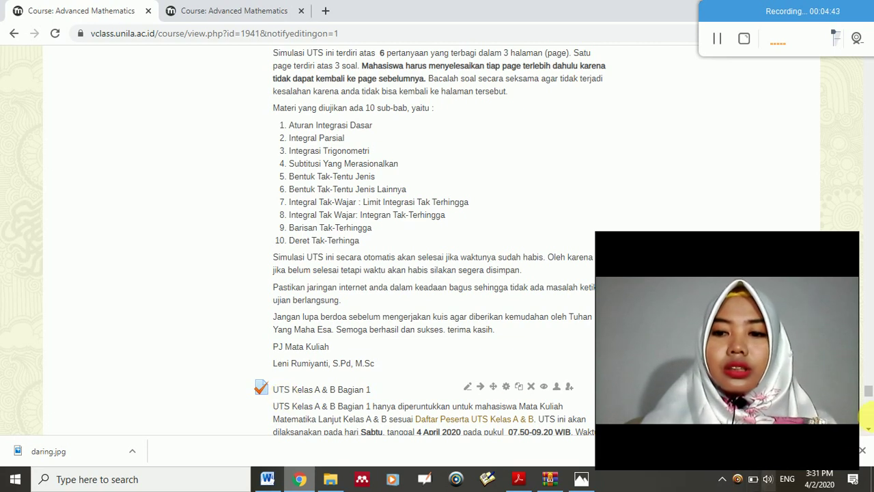
left_click(869, 434)
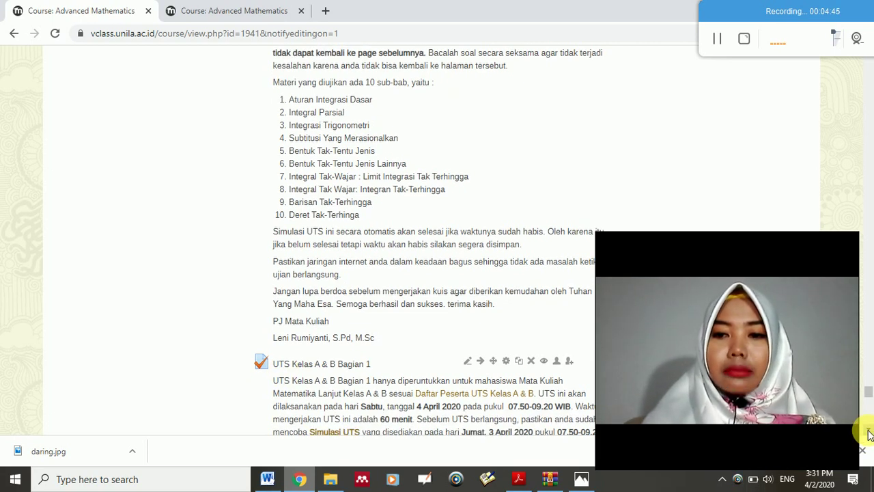
left_click(869, 434)
left_click(869, 434)
left_click(869, 435)
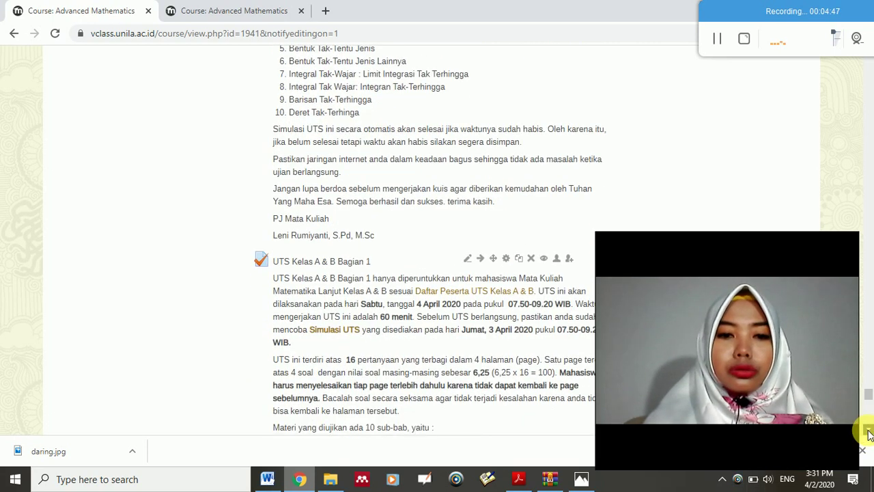
left_click(869, 434)
left_click(869, 434)
scroll(865, 426, "down", 5)
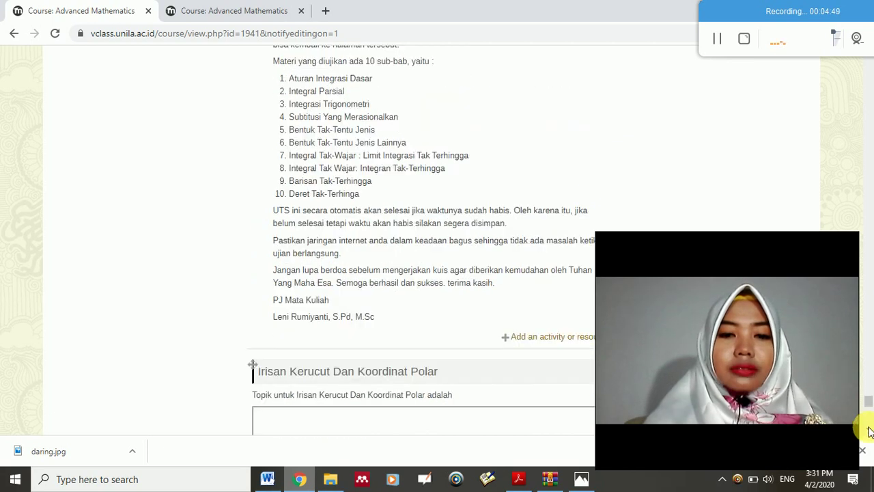
scroll(866, 382, "down", 5)
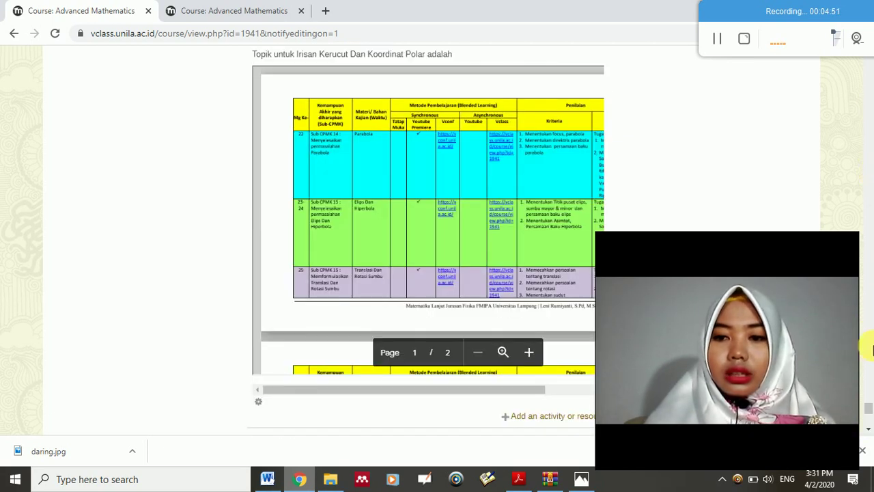
Add a new Quiz activity at the end of the UJIAN TENGAH SEMESTER section, opening its settings form
left_click_drag(845, 13, 770, 7)
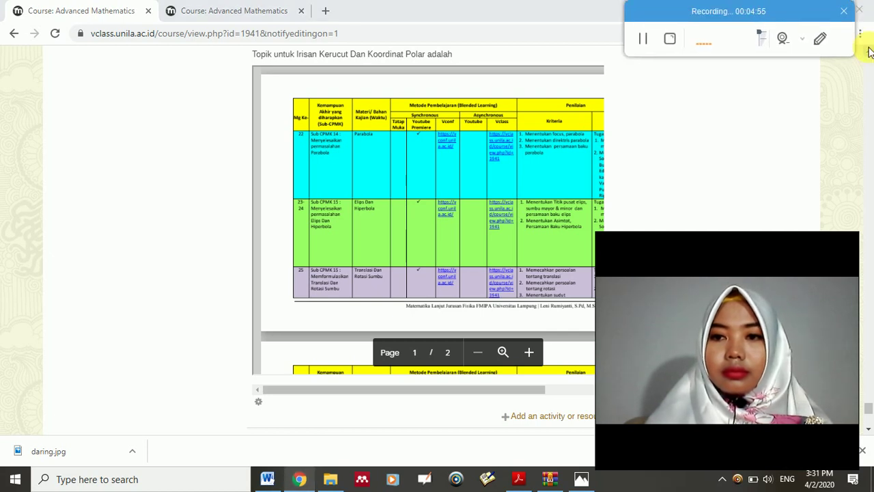
scroll(870, 56, "up", 4)
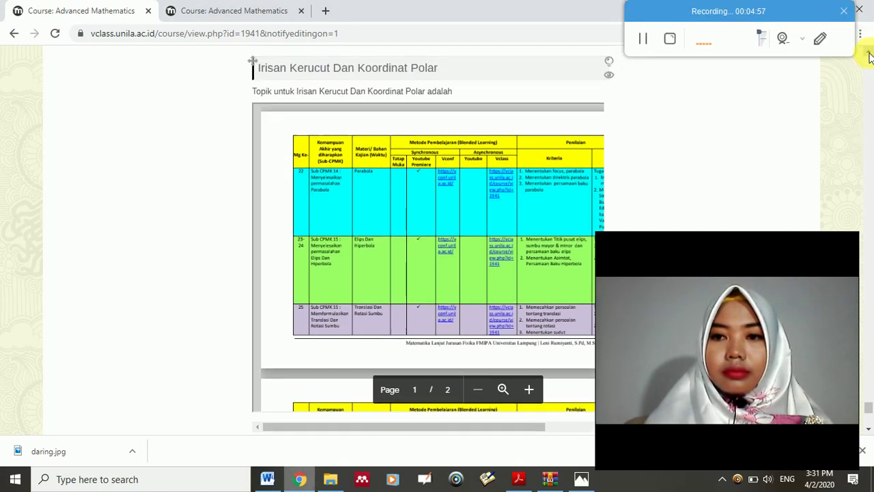
left_click(869, 56)
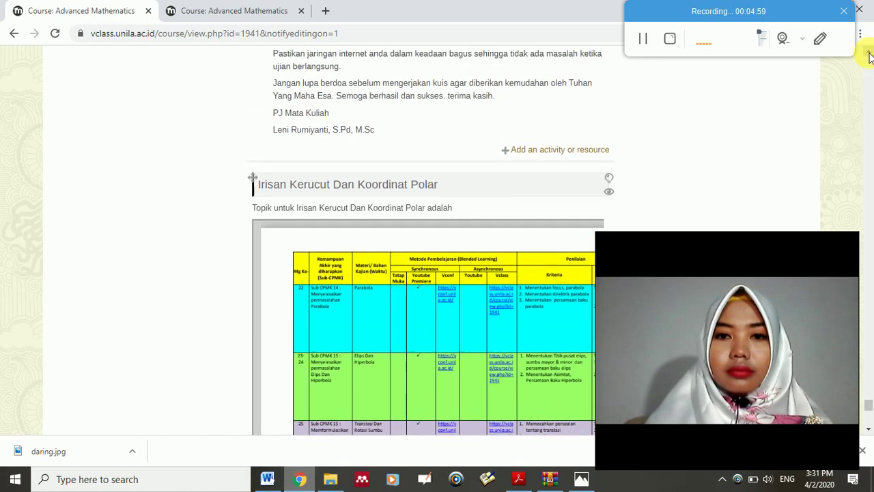
left_click_drag(789, 9, 873, 10)
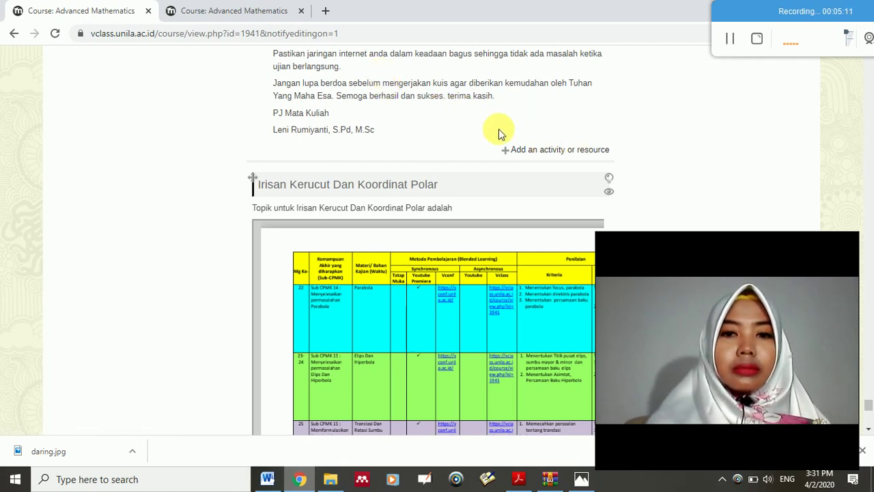
left_click(520, 149)
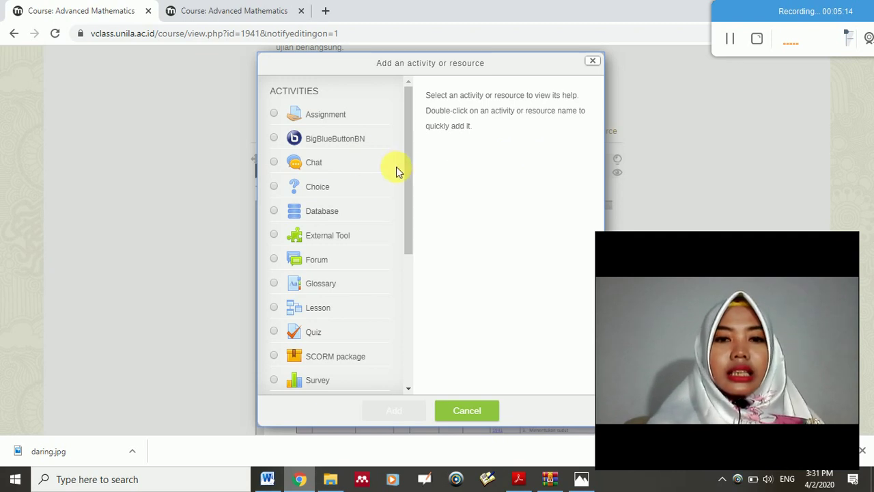
mouse_move(406, 173)
left_mouse_down()
mouse_move(413, 205)
mouse_move(402, 157)
left_mouse_up()
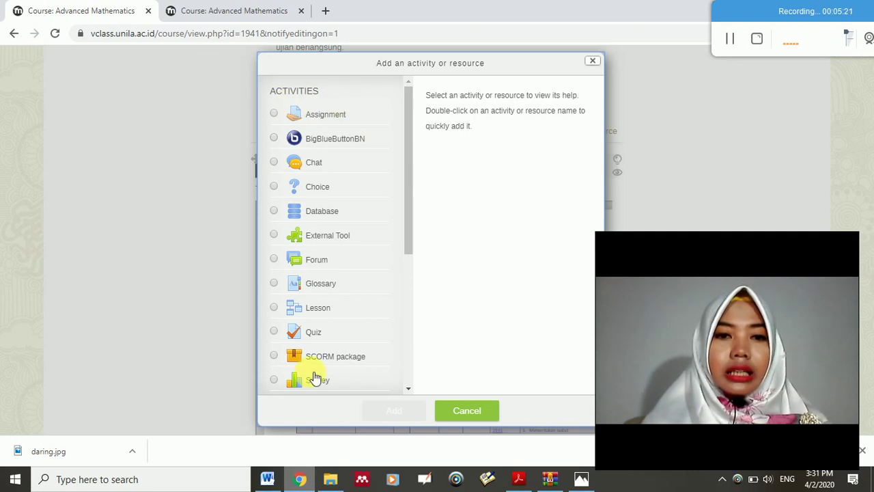
left_click(275, 333)
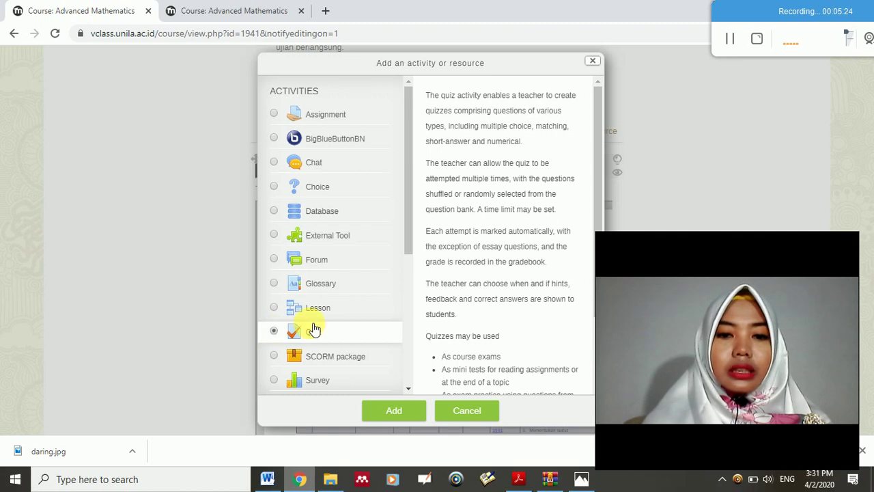
scroll(409, 225, "down", 1)
scroll(403, 257, "down", 1)
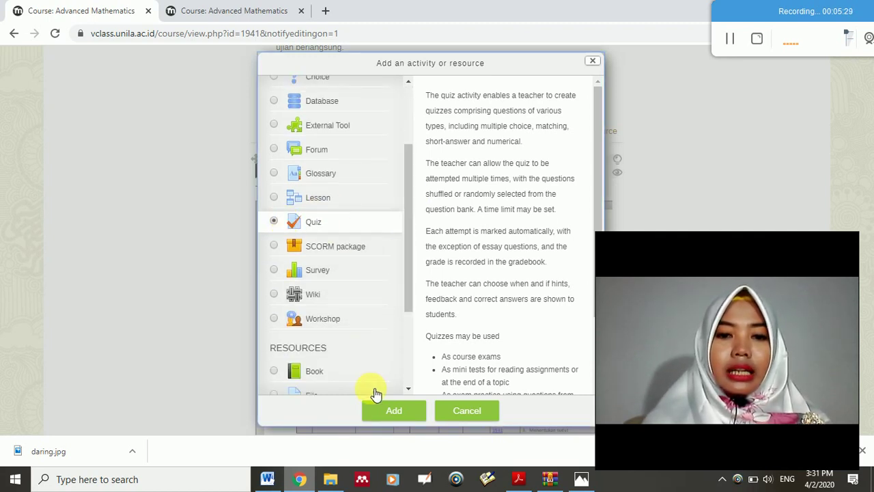
left_click(387, 413)
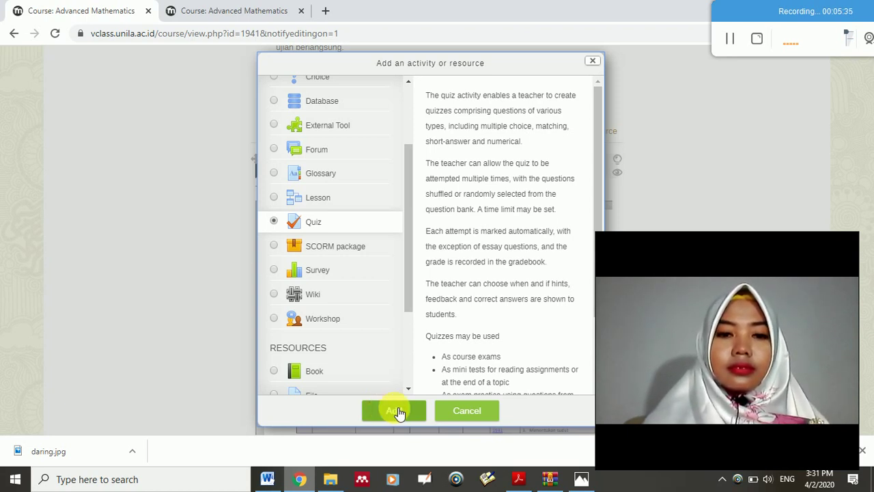
left_click(402, 411)
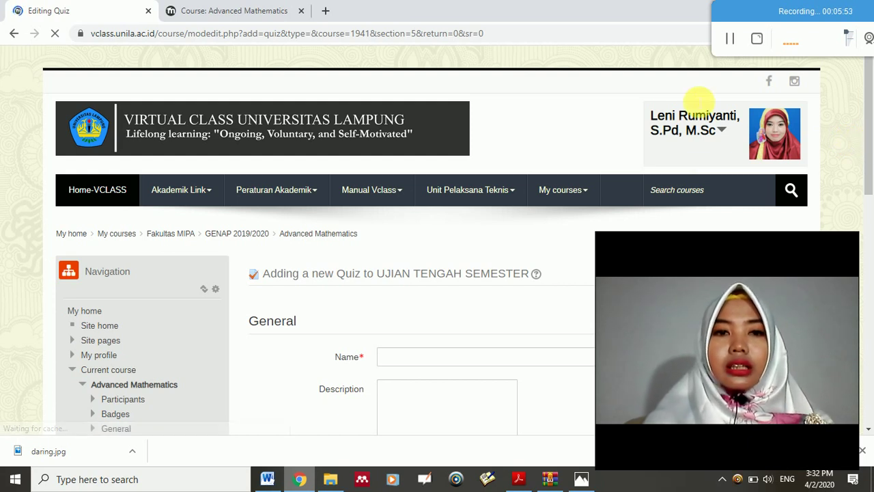
Go through the other open Advanced Mathematics course page, from the course profile down to the Simulasi UTS quiz in the midterm section
left_click(261, 15)
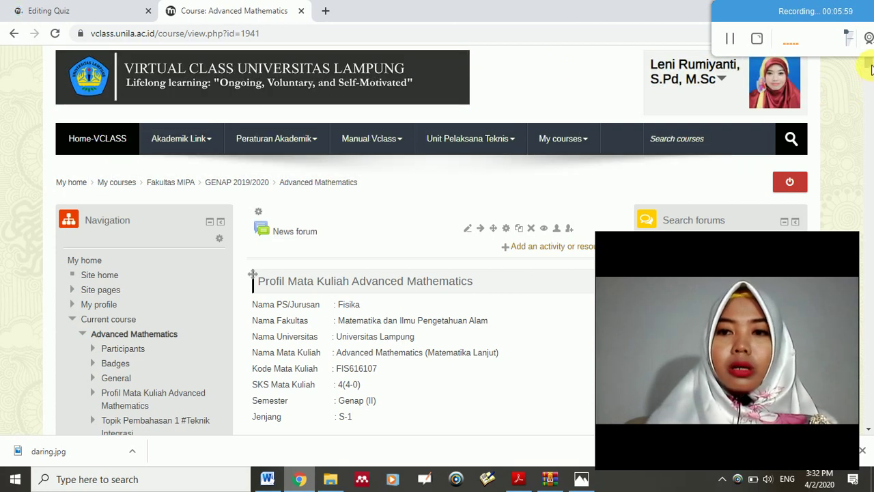
scroll(871, 97, "down", 10)
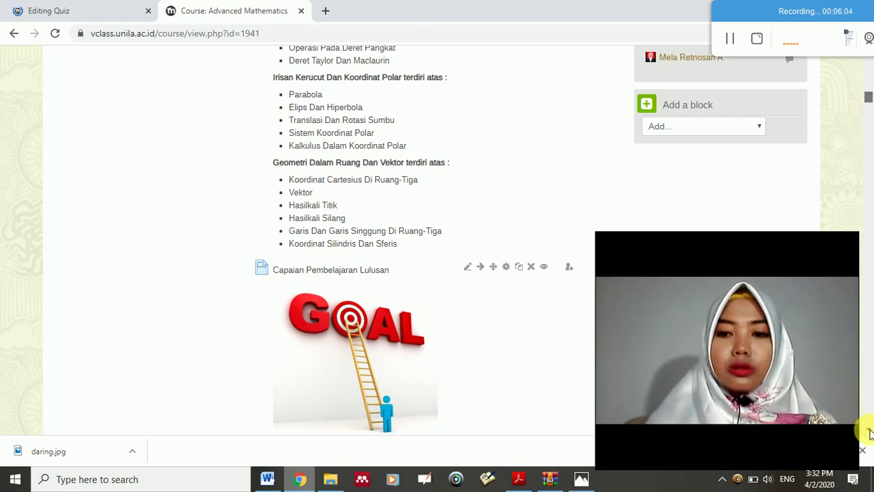
scroll(871, 423, "down", 5)
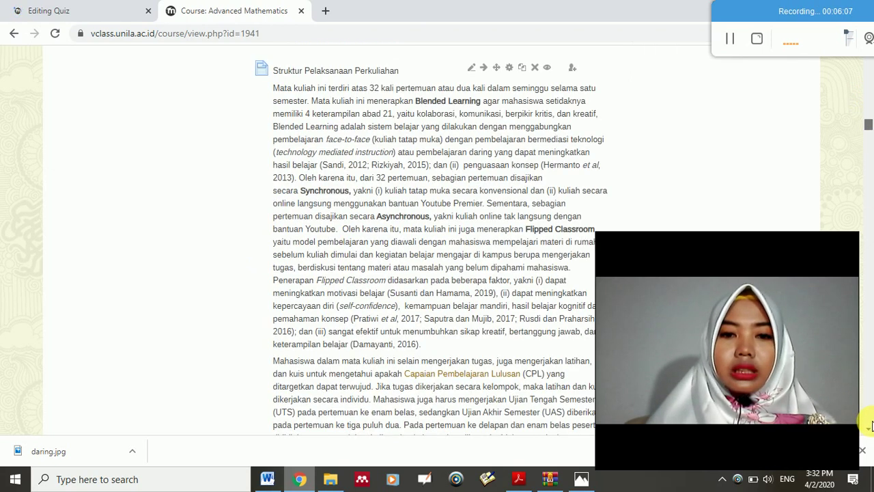
scroll(869, 428, "down", 10)
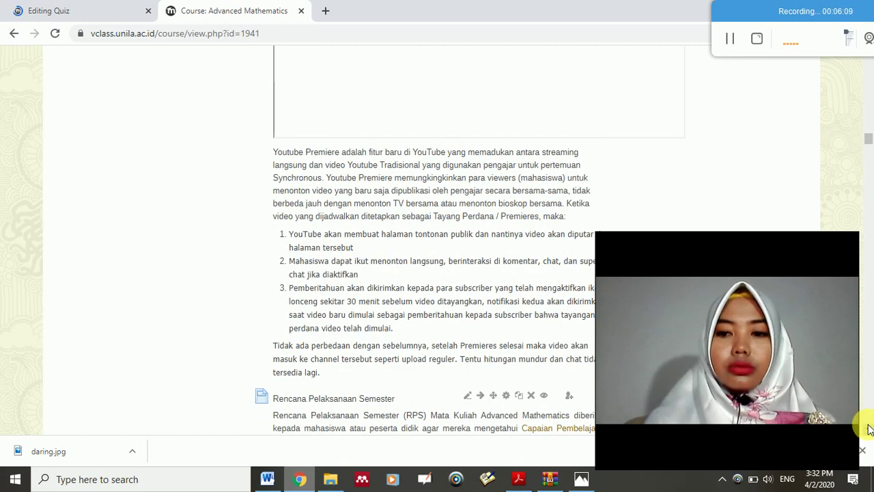
scroll(869, 418, "down", 5)
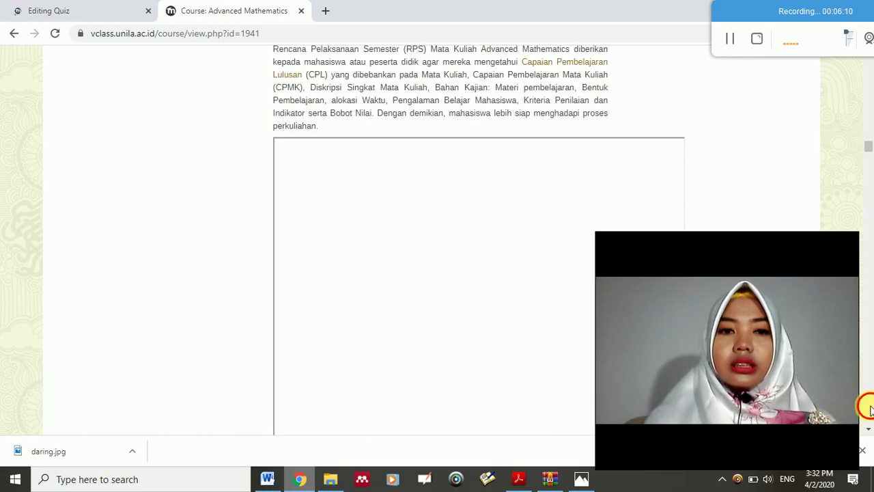
scroll(871, 402, "down", 5)
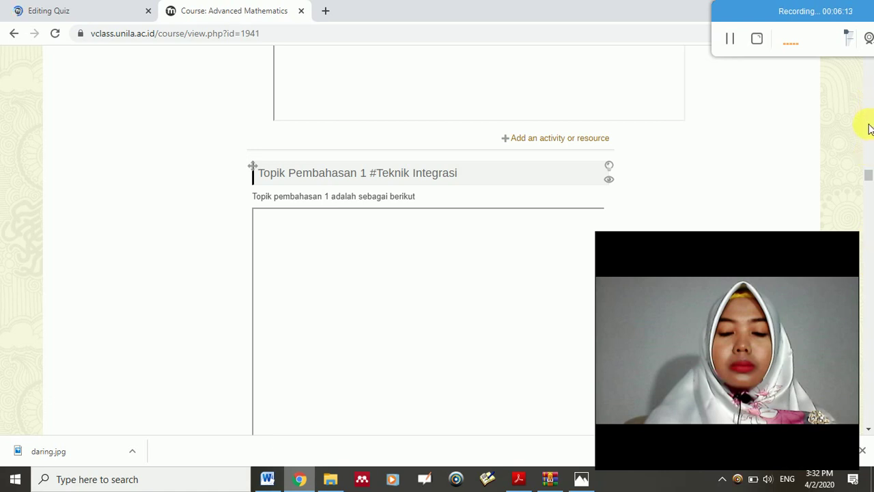
scroll(871, 161, "down", 5)
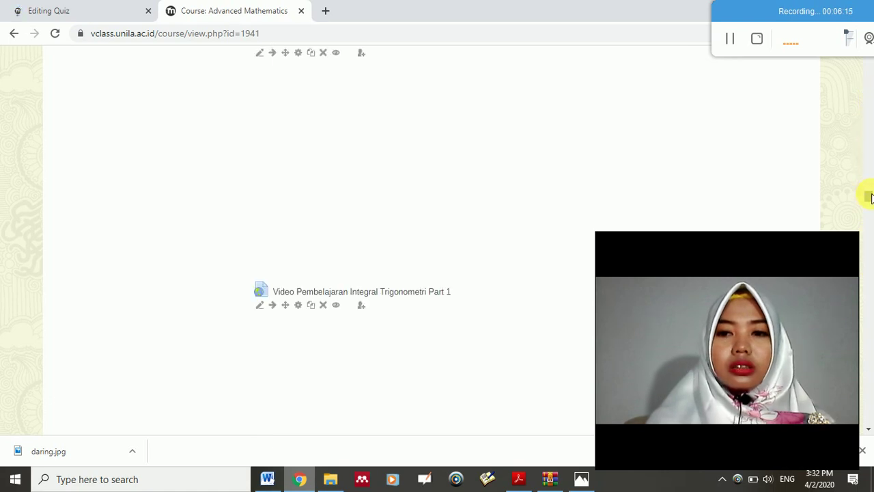
left_click_drag(871, 196, 870, 286)
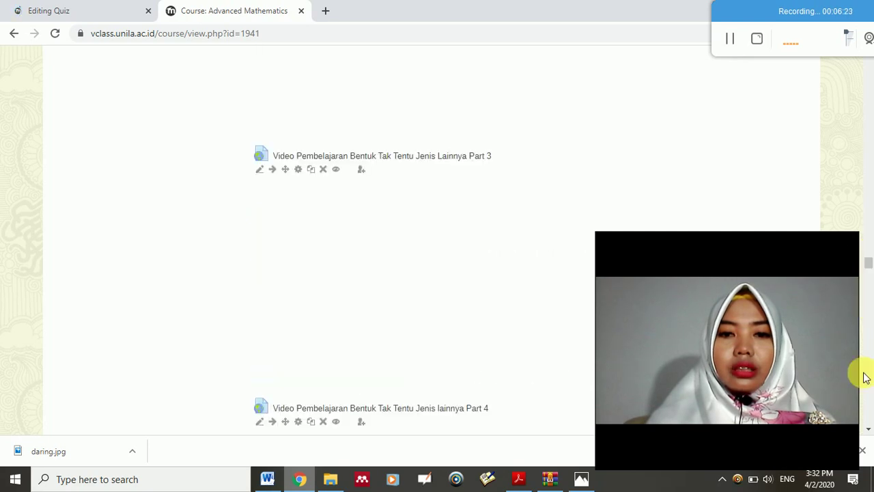
left_click(870, 432)
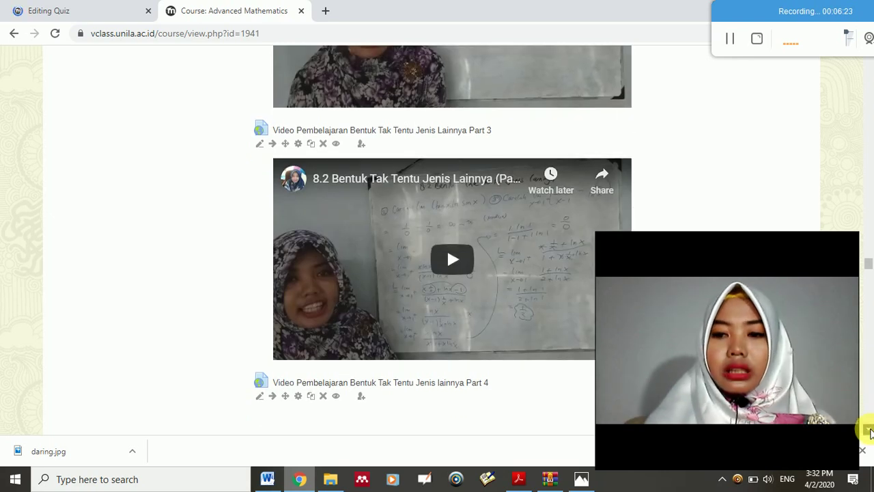
scroll(870, 410, "down", 2)
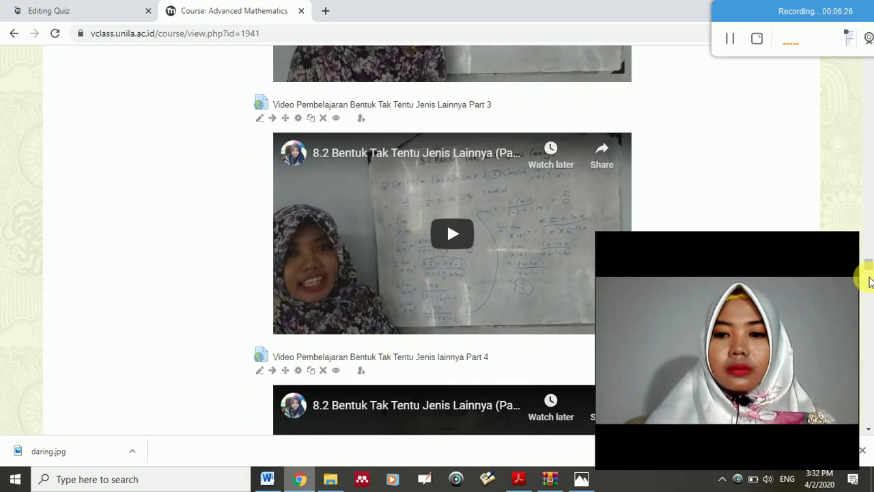
left_click(870, 323)
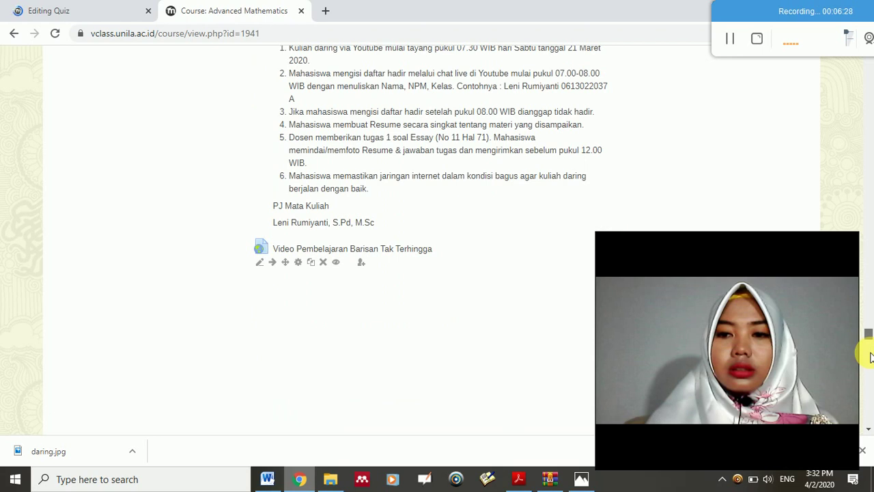
left_click(869, 374)
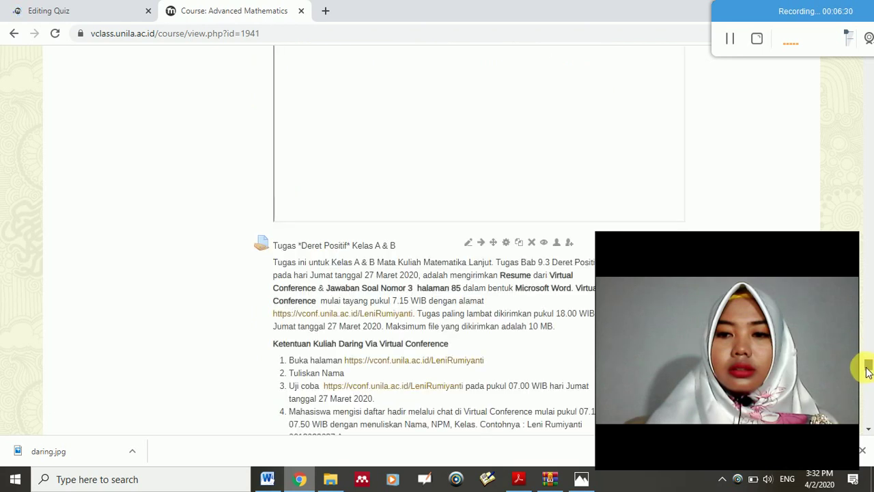
scroll(869, 373, "down", 2)
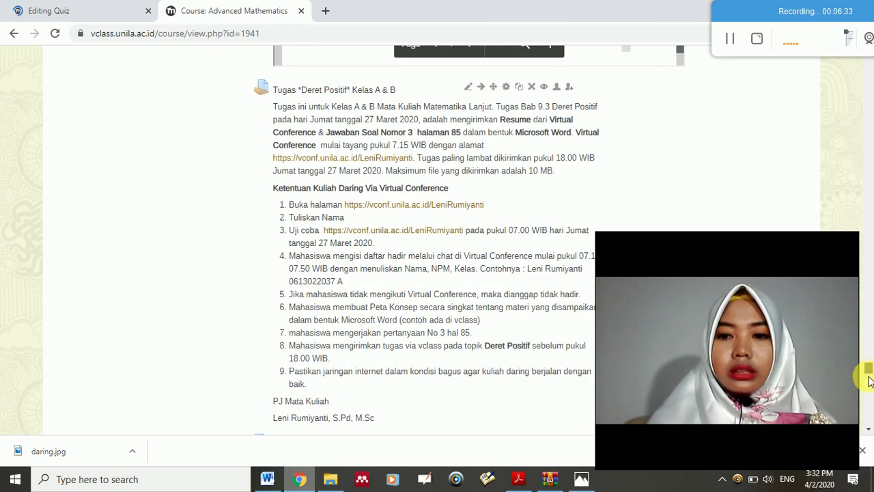
left_click_drag(870, 381, 870, 400)
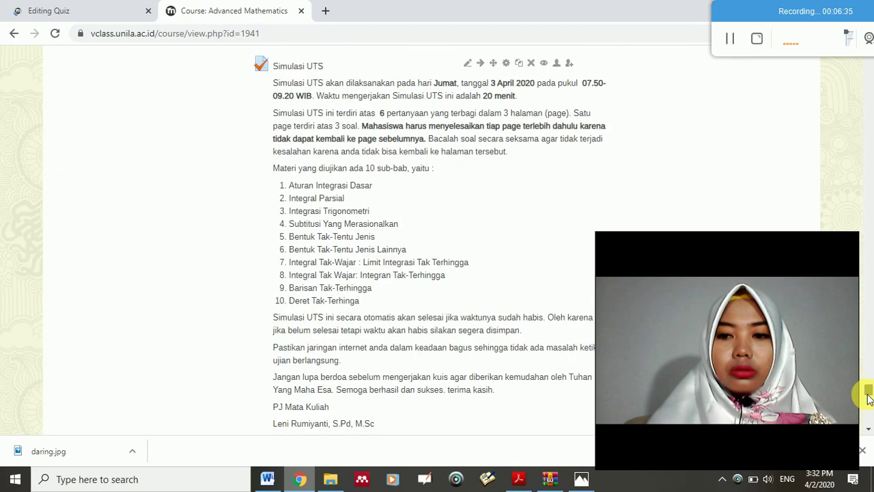
Locate the UTS Kelas A & B Bagian 1 quiz below Simulasi UTS and open its page
scroll(870, 403, "up", 1)
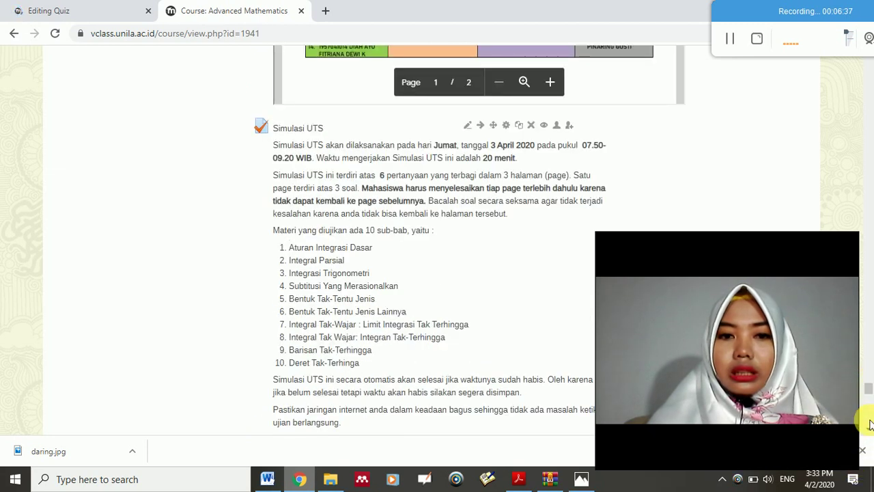
scroll(866, 416, "down", 5)
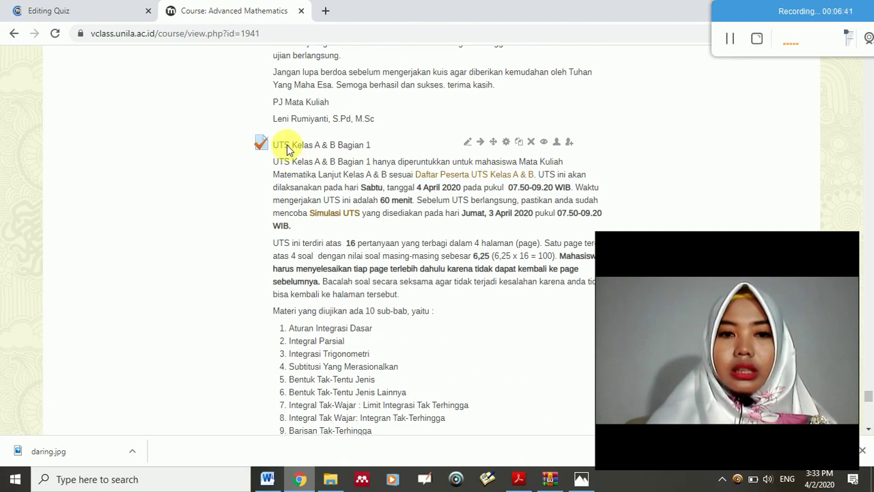
scroll(315, 157, "down", 5)
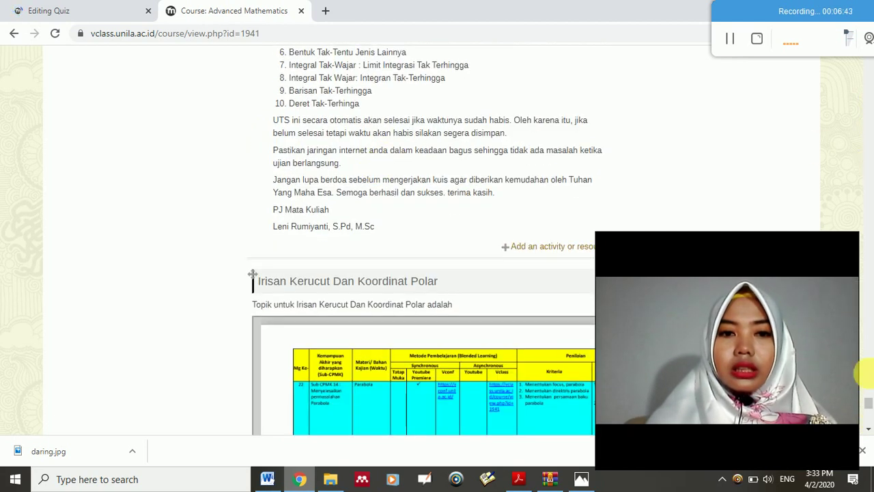
scroll(870, 400, "up", 5)
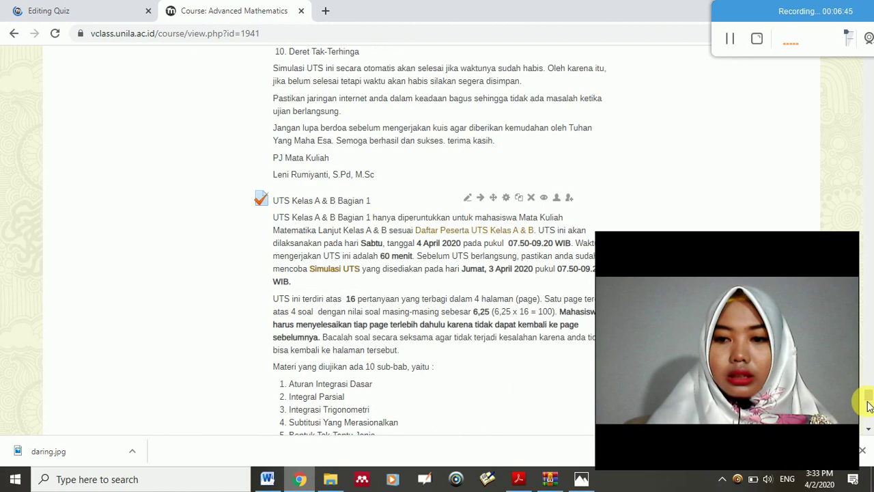
left_click(378, 202)
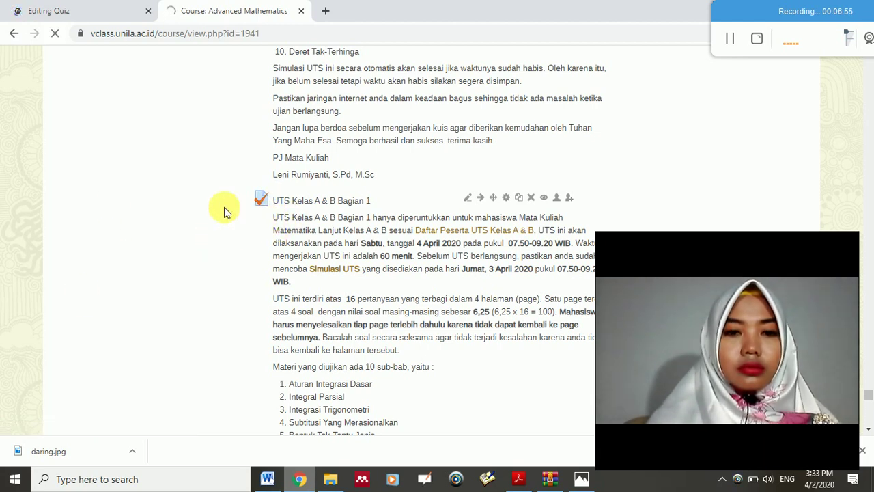
Return to the new quiz form and replace the autofilled name with "UTS Kelas A dan B Bagian 2"
left_click(75, 10)
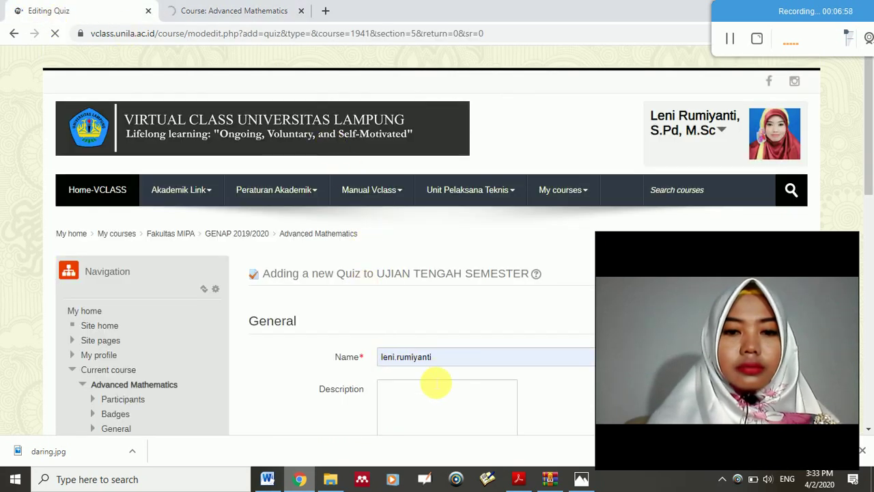
left_click(444, 362)
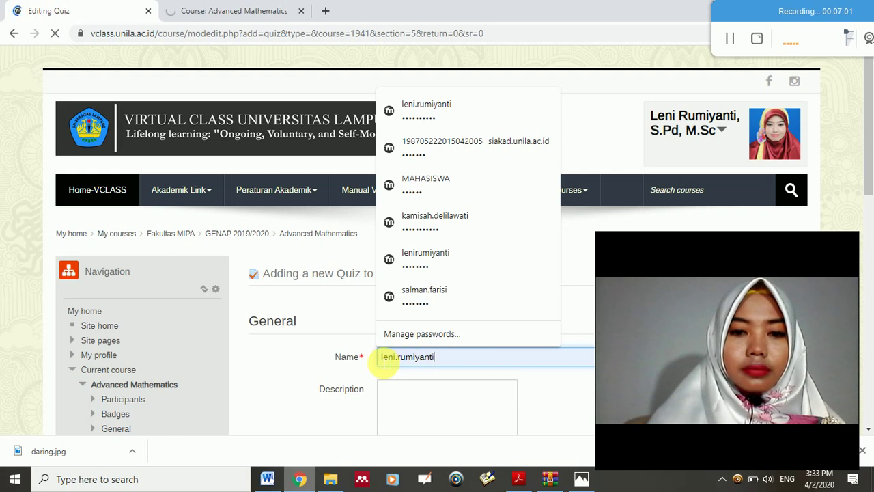
key("ctrl+a")
key("BackSpace")
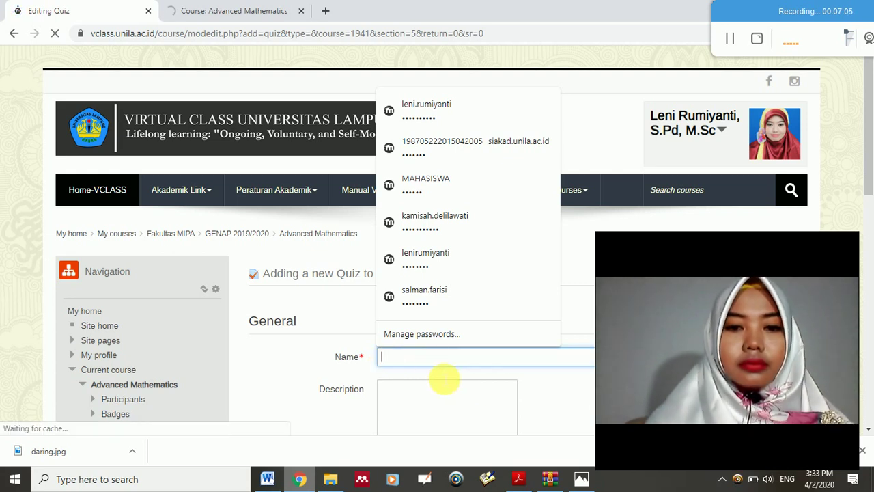
type("U")
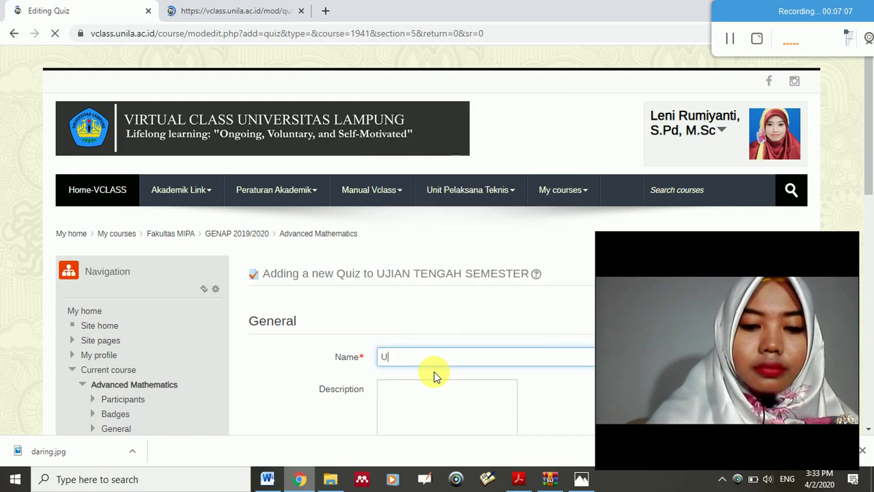
type("TS Kelas A dan B Bagian 2")
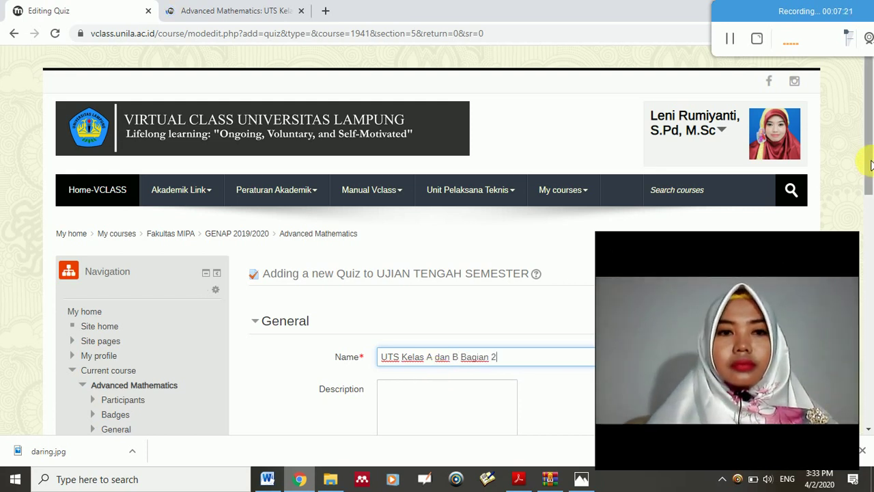
Select the whole description of the existing UTS Kelas A & B Bagian 1 quiz for copying, from its opening paragraph through the lecturer's signature
scroll(872, 174, "down", 1)
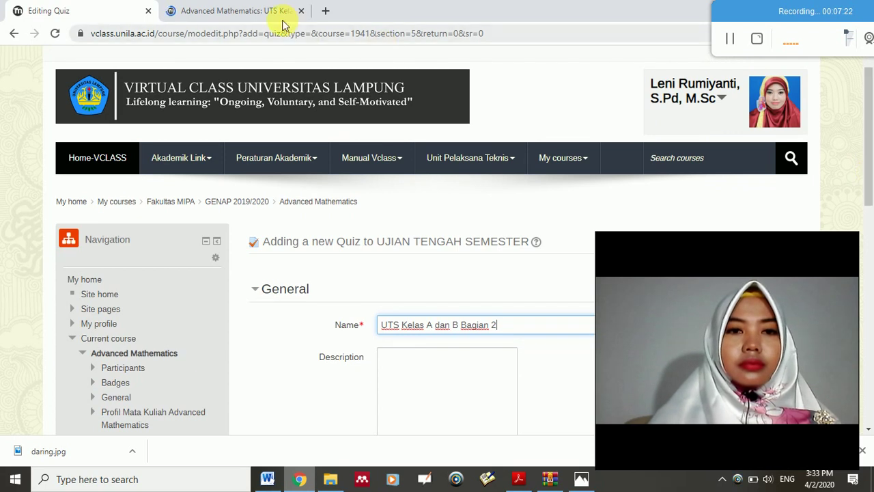
left_click(258, 17)
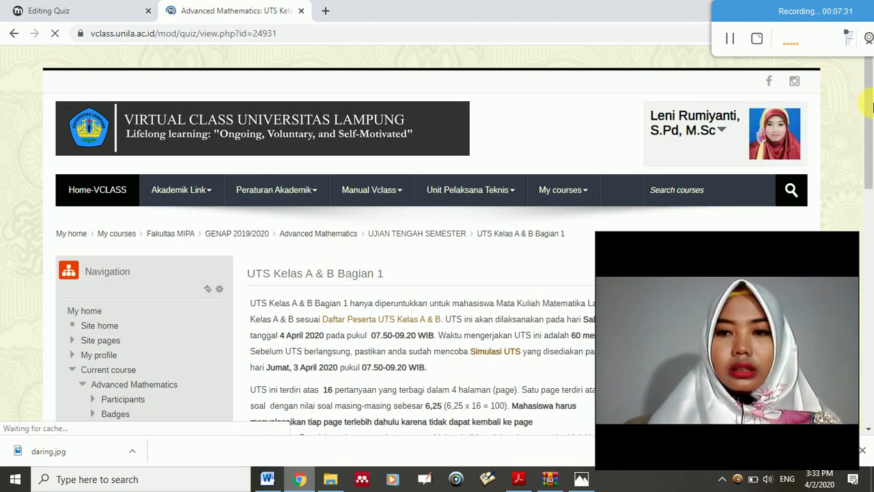
scroll(872, 120, "down", 3)
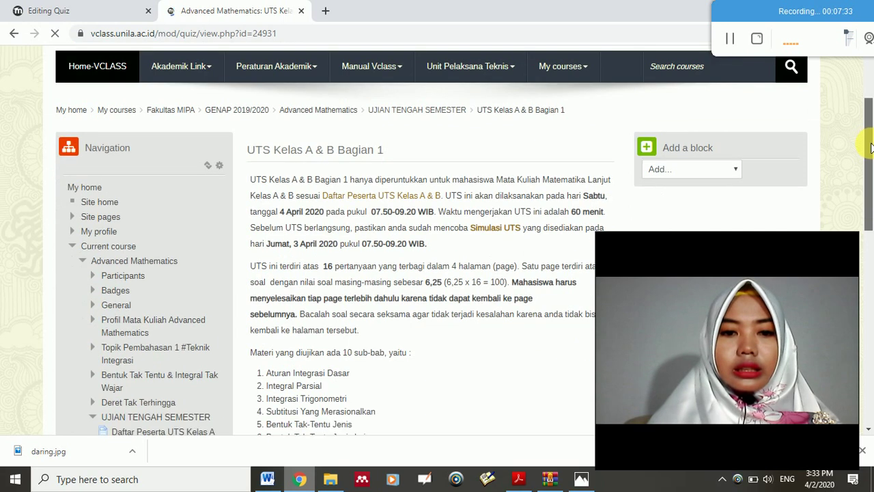
left_click_drag(250, 179, 257, 180)
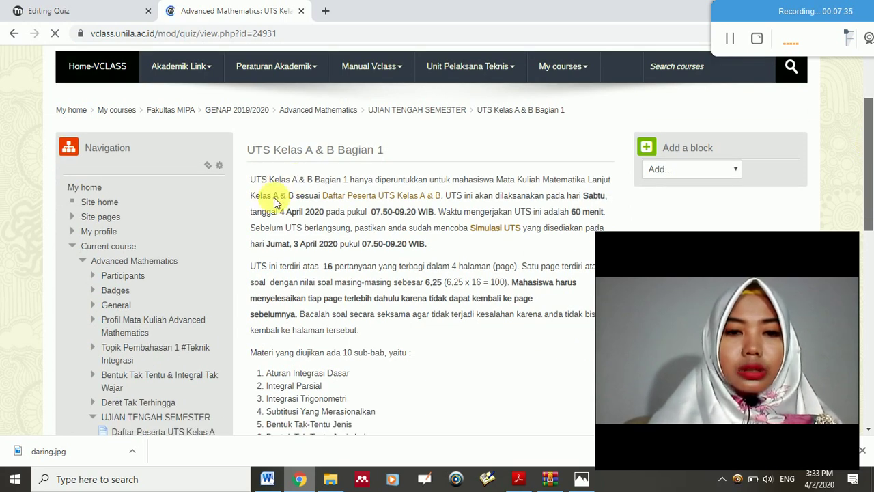
left_click_drag(330, 305, 378, 397)
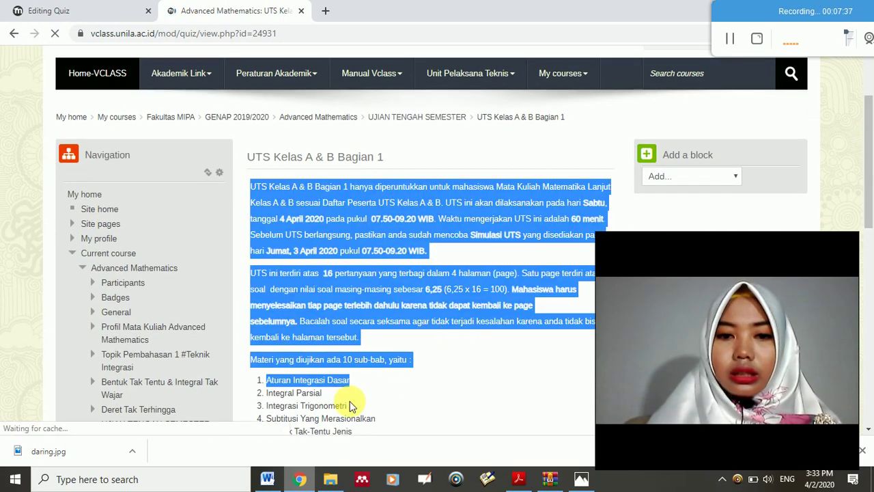
left_click(253, 251)
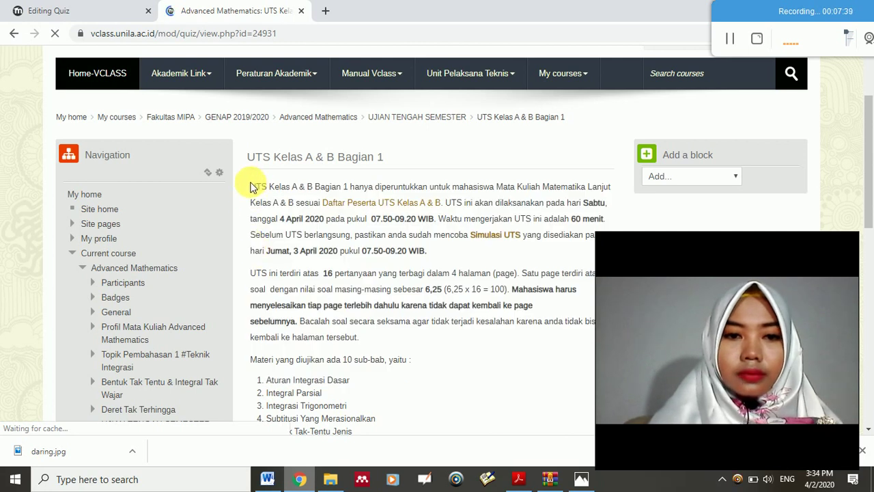
left_click_drag(333, 306, 344, 335)
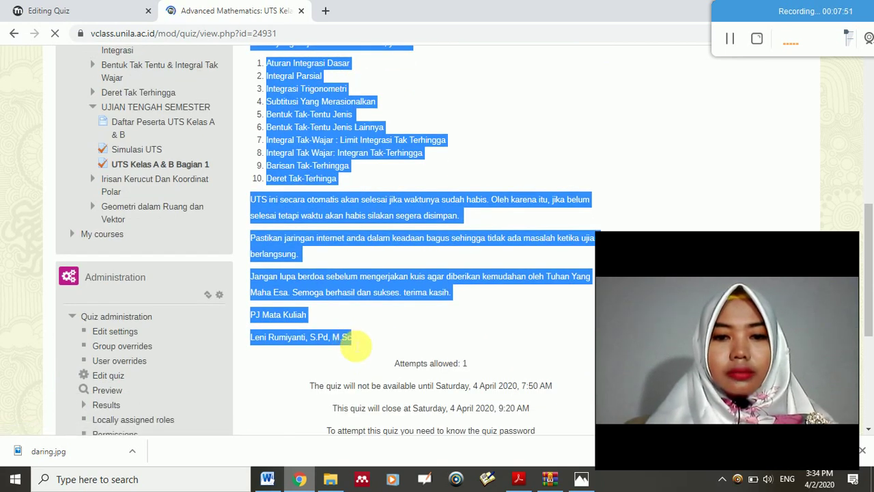
Return to the new quiz form and paste the copied Bagian 1 description into the Description field
left_click(78, 11)
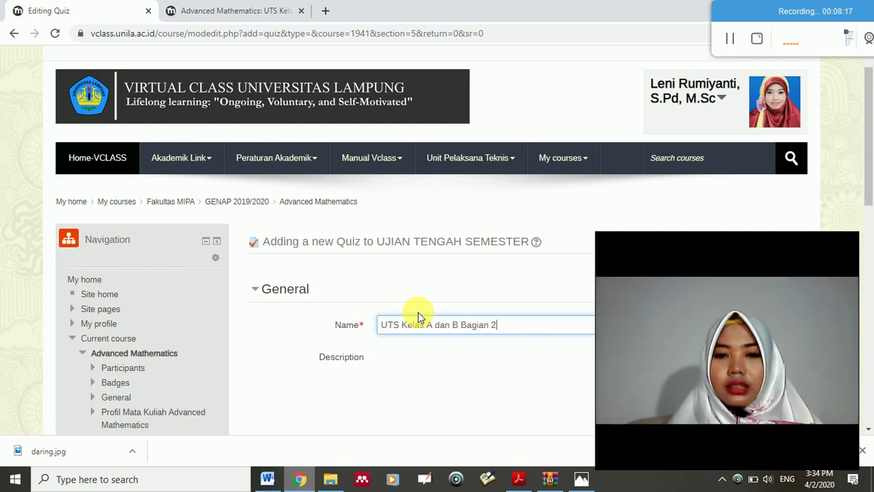
scroll(433, 394, "down", 10)
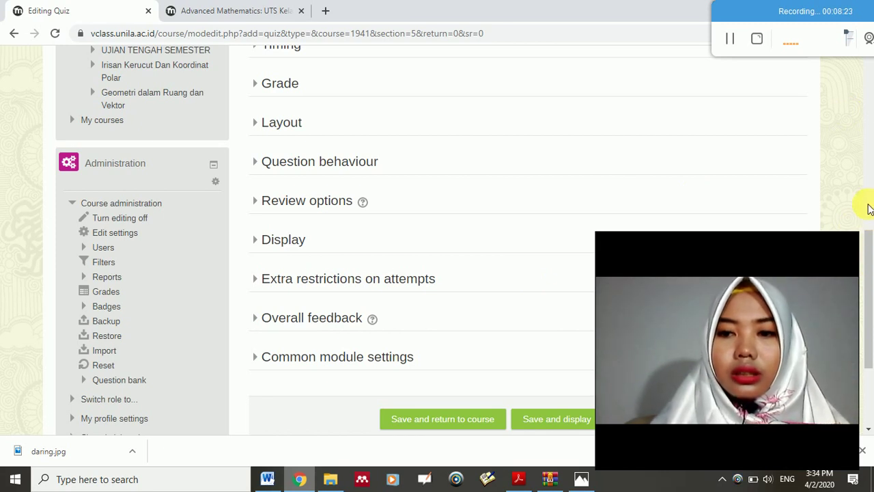
scroll(869, 208, "up", 2)
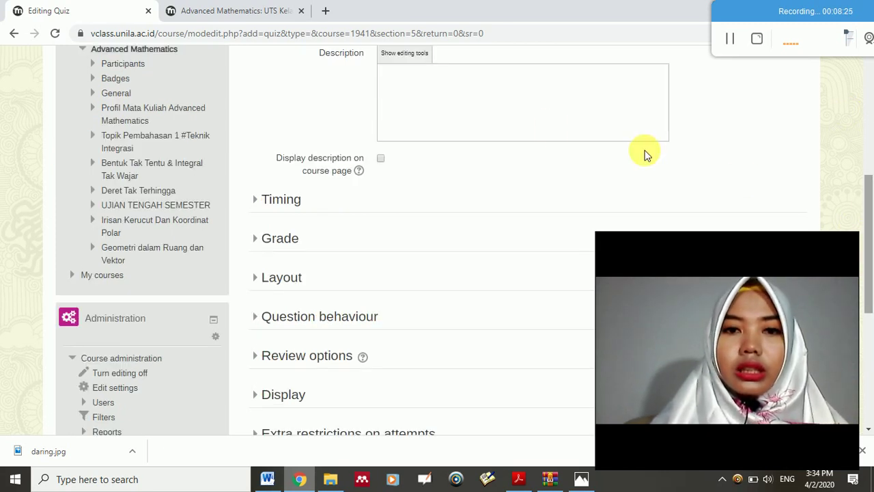
left_click(414, 81)
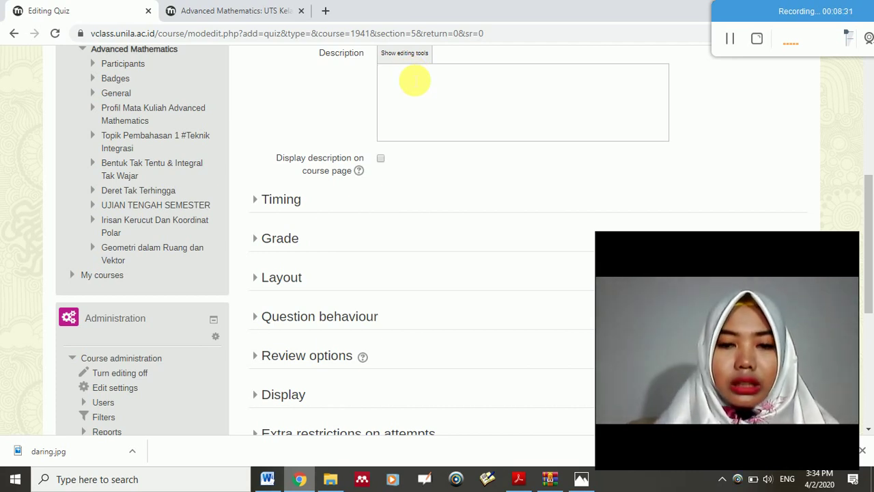
key("ctrl+v")
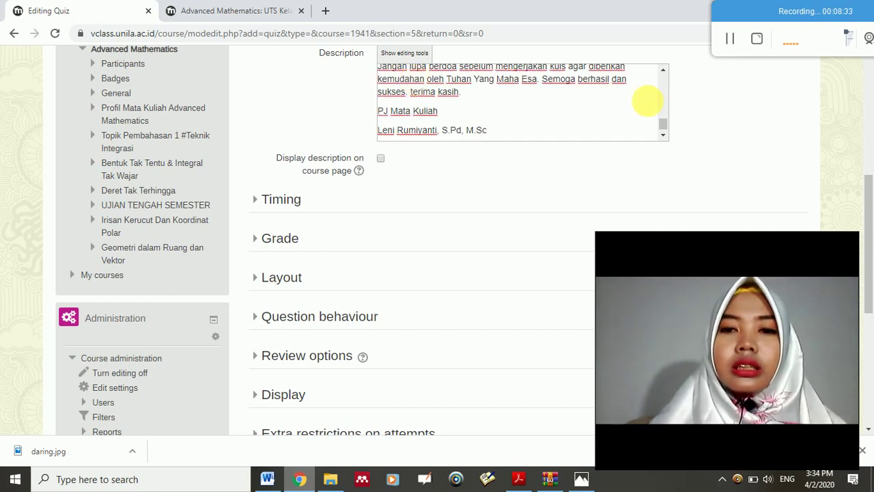
Review the pasted description from its opening paragraph through the exam schedule, question count, scoring and page rules
scroll(666, 103, "up", 5)
scroll(662, 76, "up", 3)
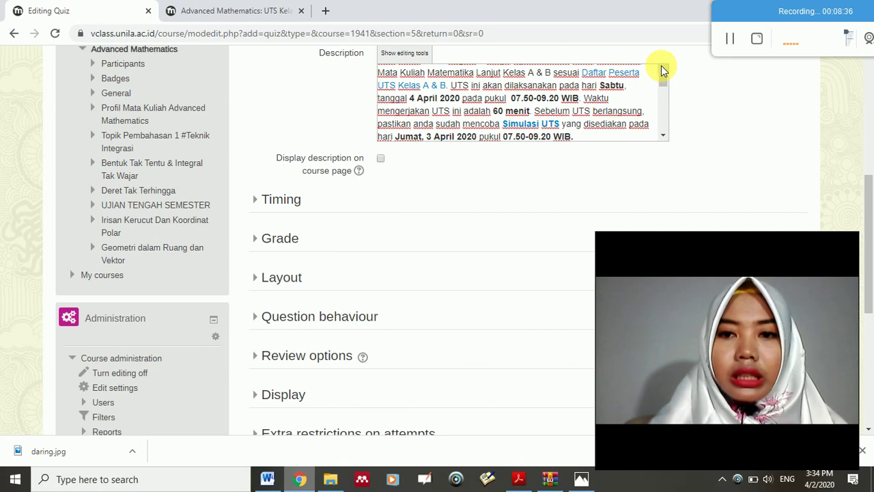
scroll(666, 73, "up", 1)
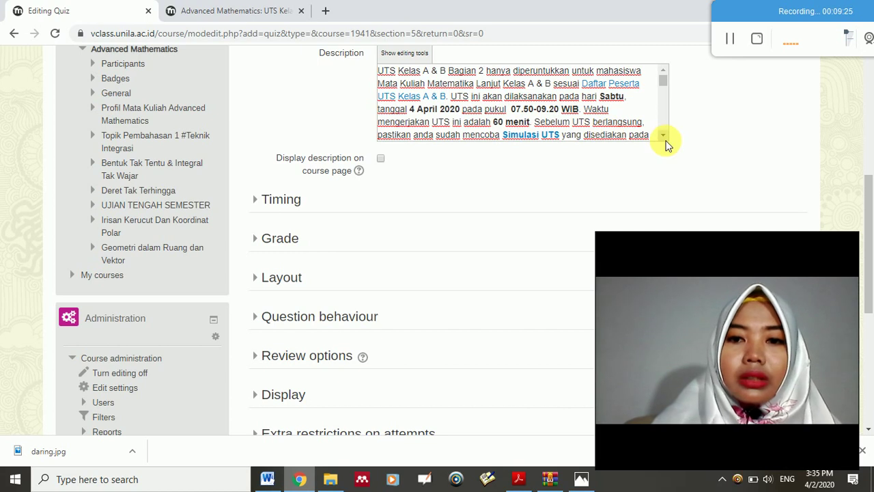
left_click(663, 136)
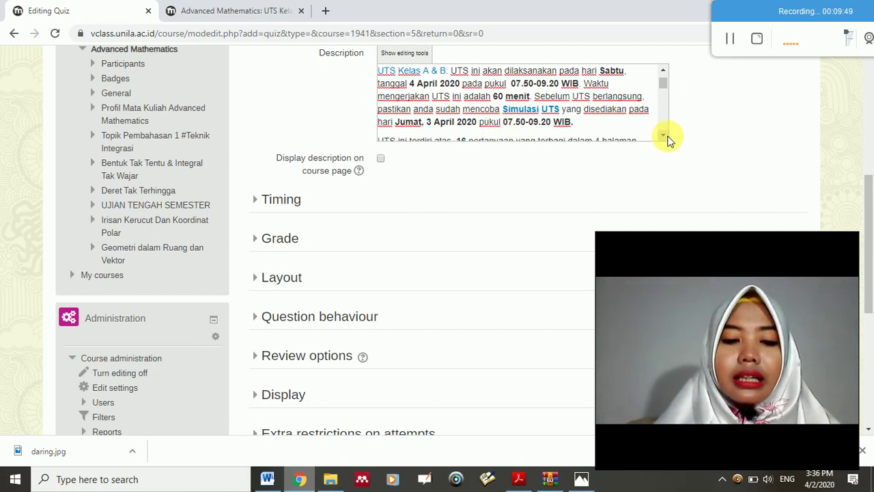
left_click(668, 136)
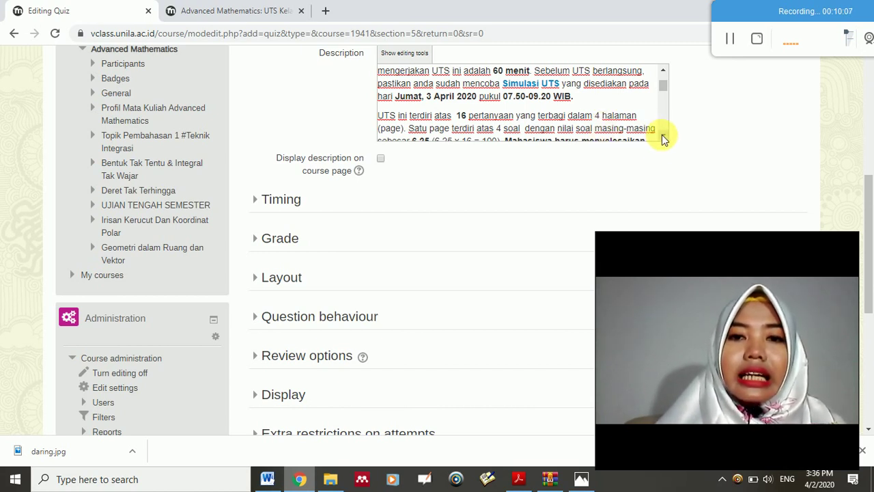
scroll(663, 138, "down", 1)
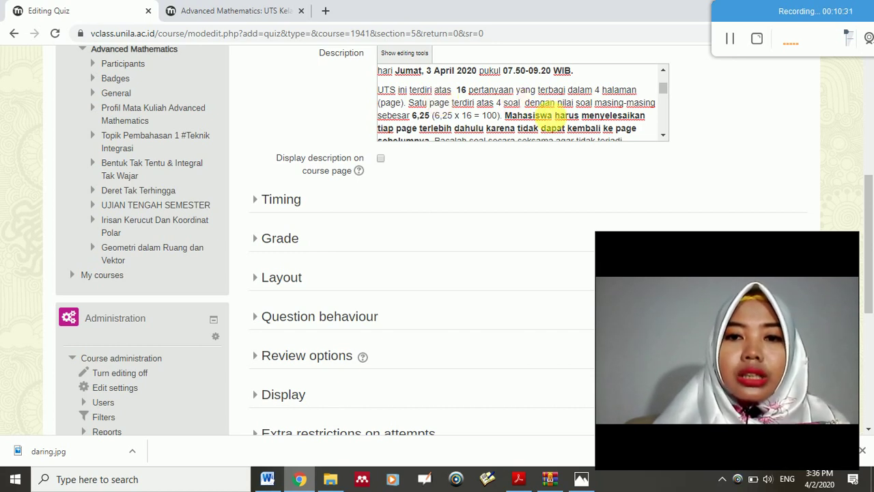
left_click(664, 136)
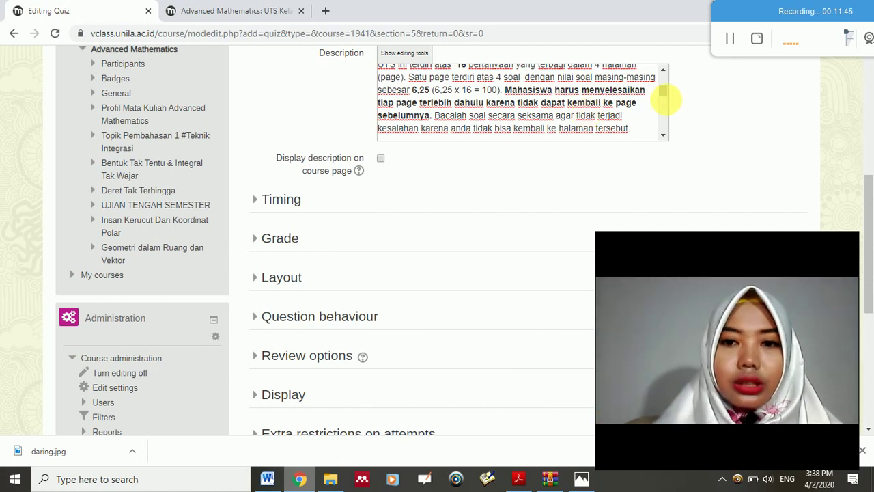
Review the rest of the description, from the list of tested topics through the time, internet and closing notes
left_click(663, 135)
left_click(663, 135)
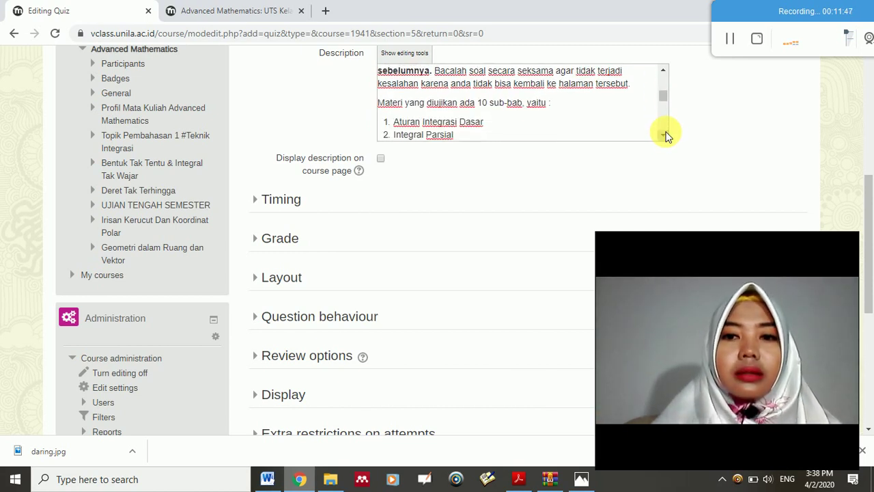
left_click(663, 135)
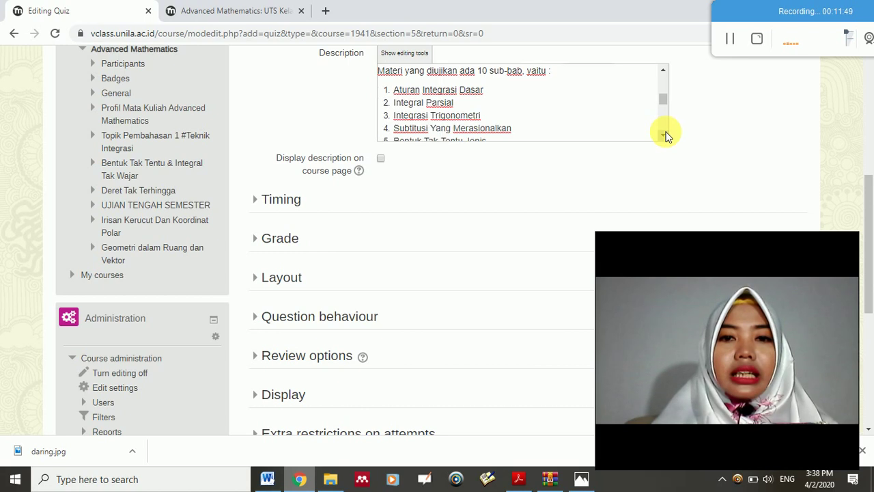
left_click(663, 135)
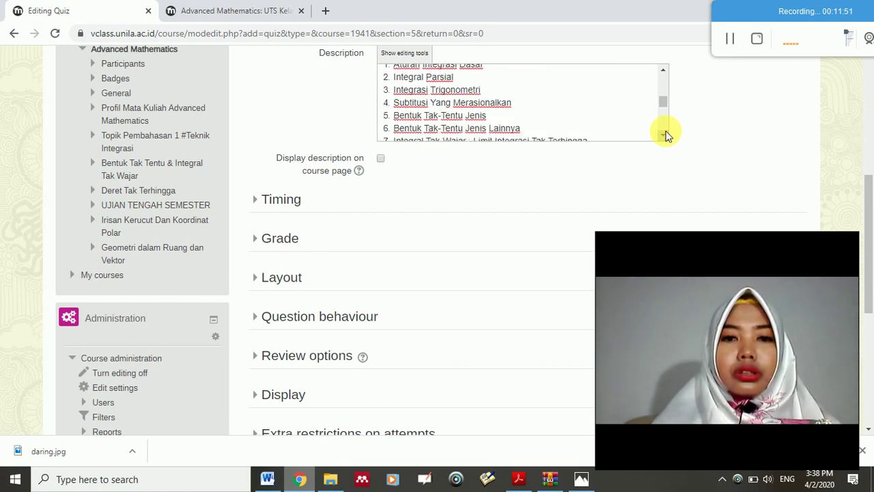
left_click(667, 126)
left_click(664, 136)
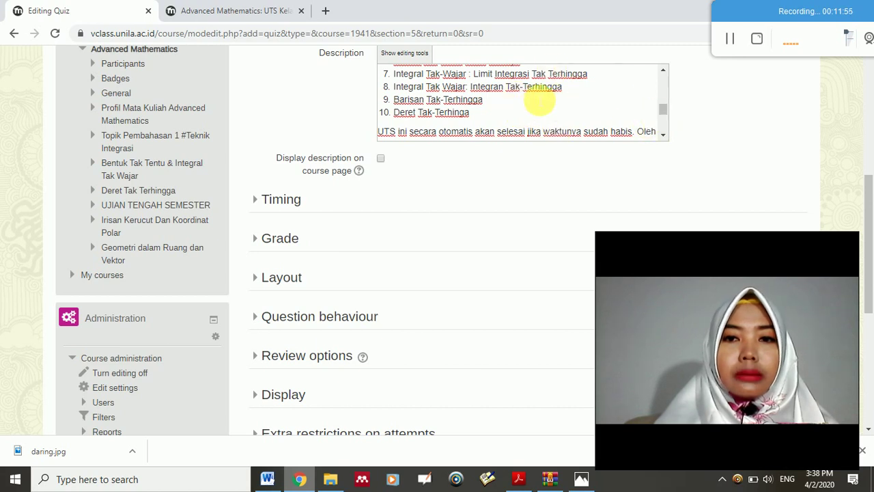
left_click(662, 136)
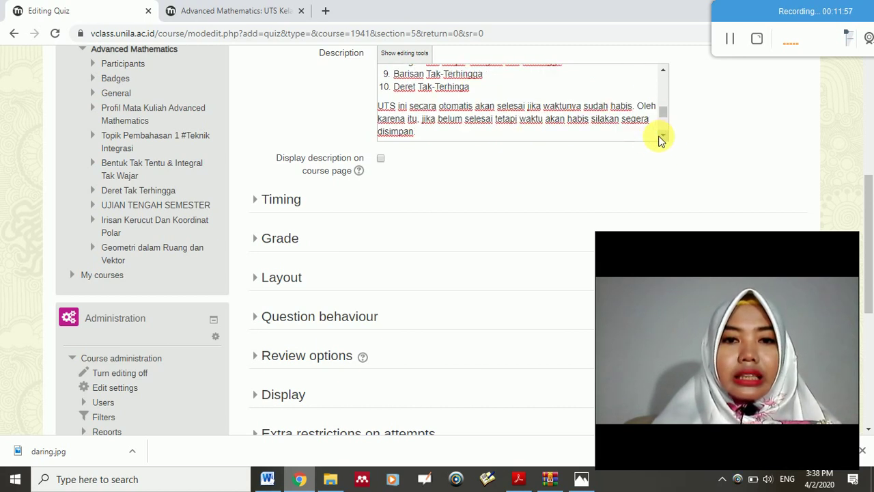
left_click(663, 136)
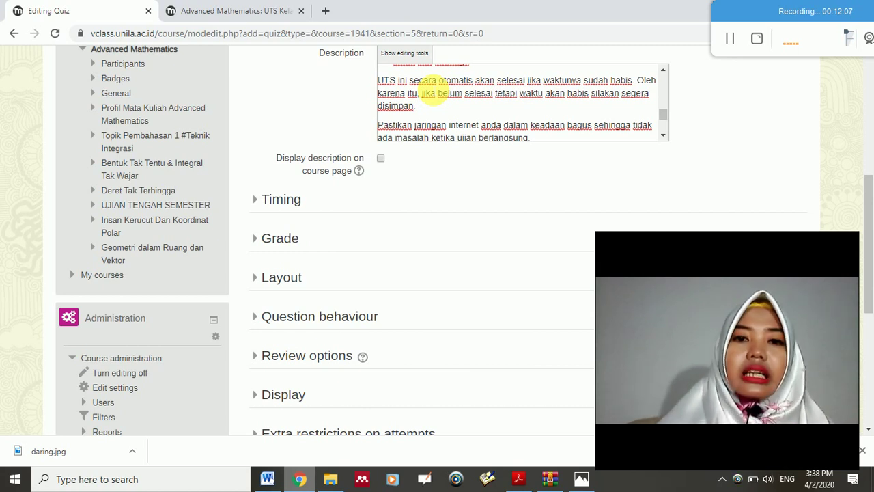
left_click(663, 136)
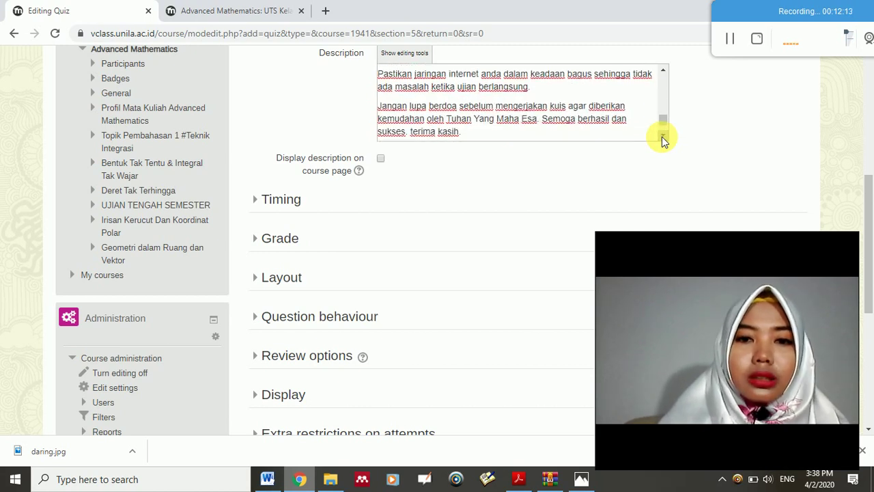
left_click(662, 136)
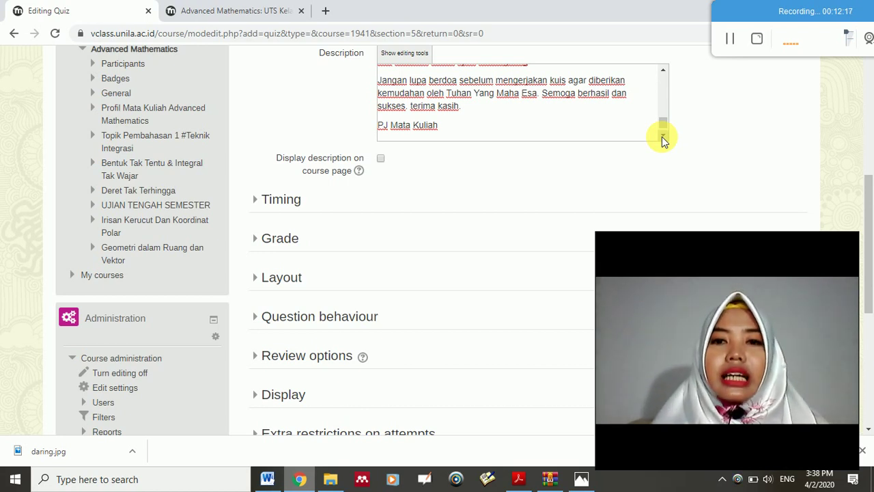
Replace "kuis" with "UTS" in the description's closing paragraph and enable displaying the description on the course page
double_click(557, 80)
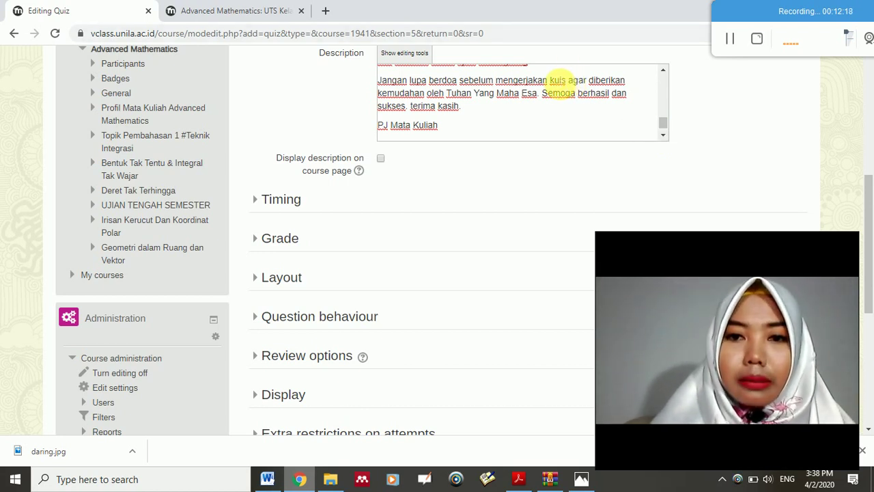
type("UTS")
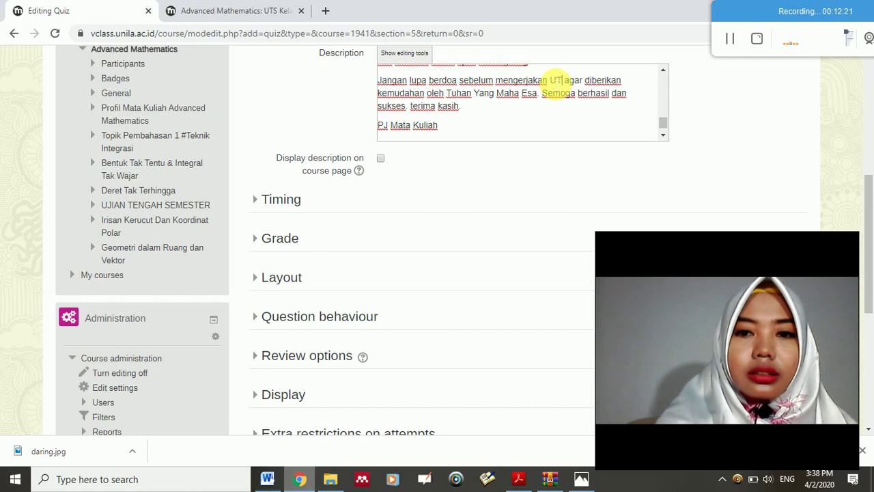
left_click(663, 134)
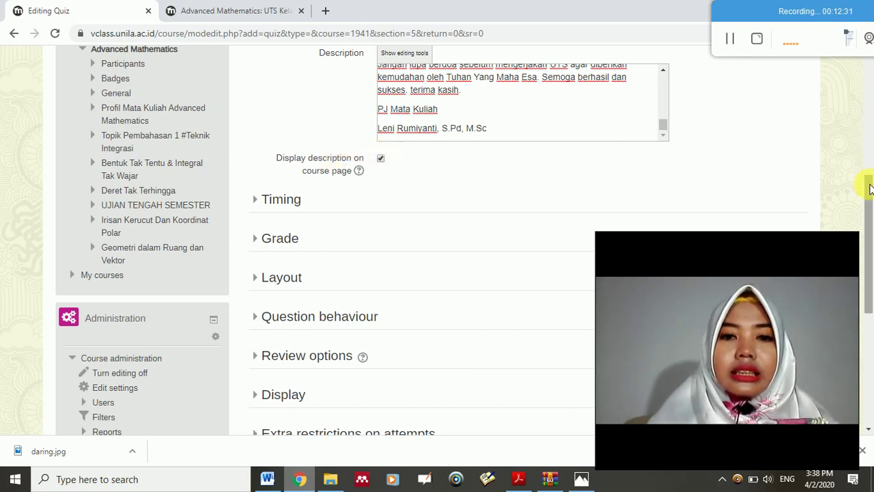
left_click(870, 189)
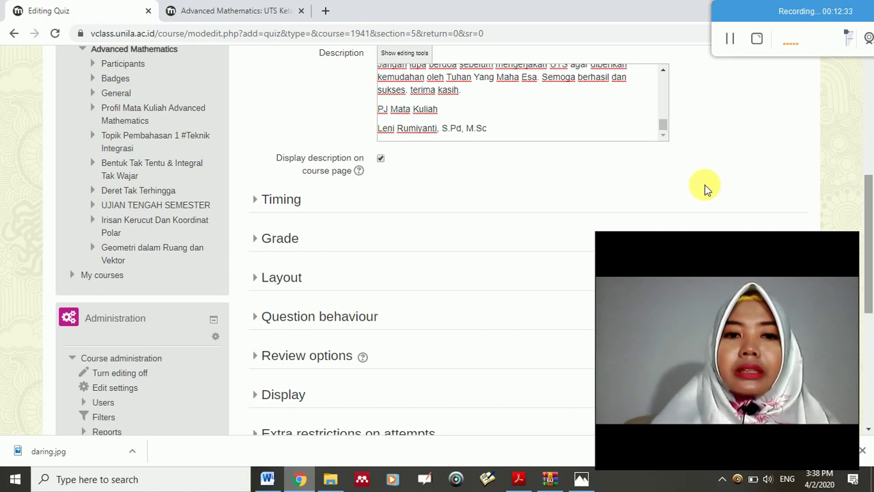
Expand the Timing settings and enable the quiz's opening date
left_click(290, 204)
left_click_drag(870, 181, 871, 212)
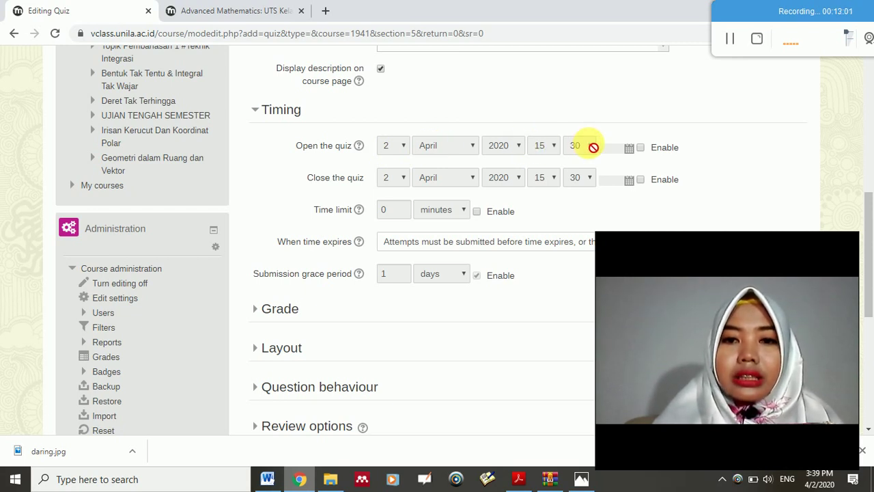
left_click(642, 148)
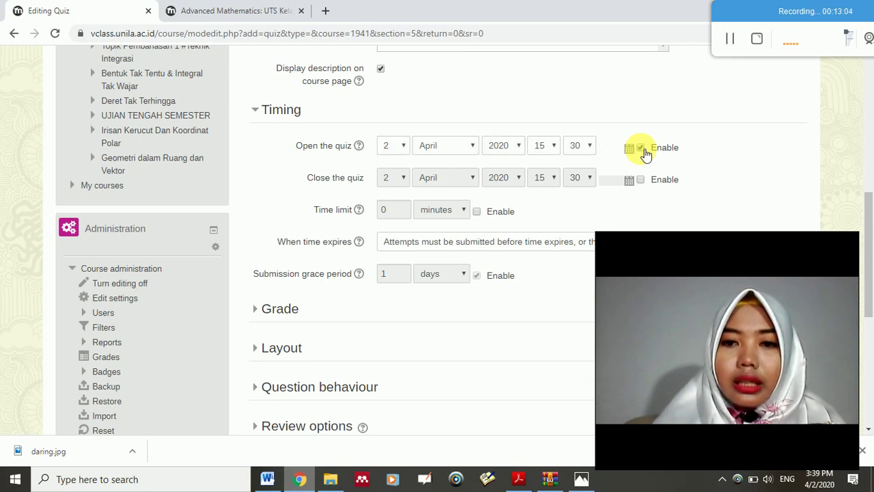
left_click(642, 149)
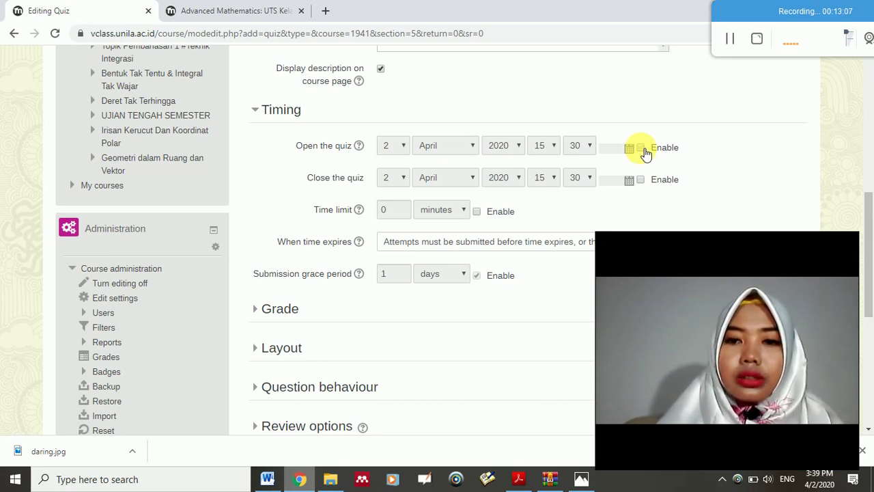
left_click(642, 149)
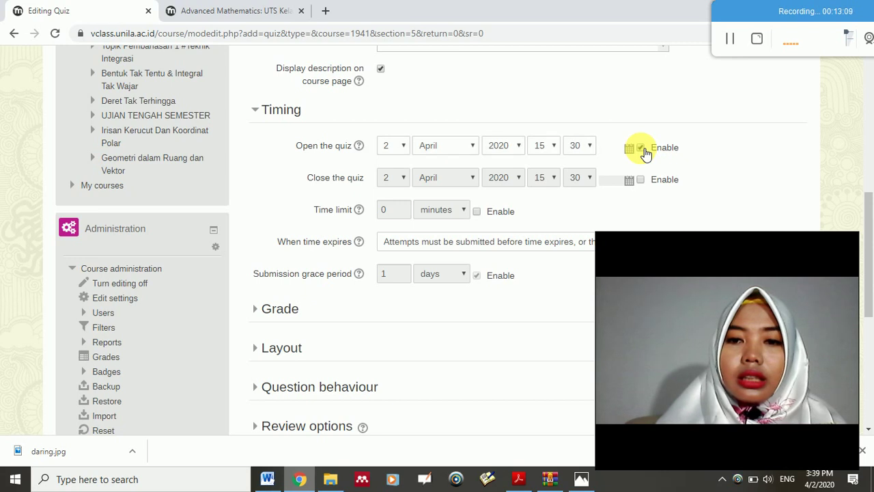
Set the quiz to open on 4 April 2020 at 07:50
left_click(404, 150)
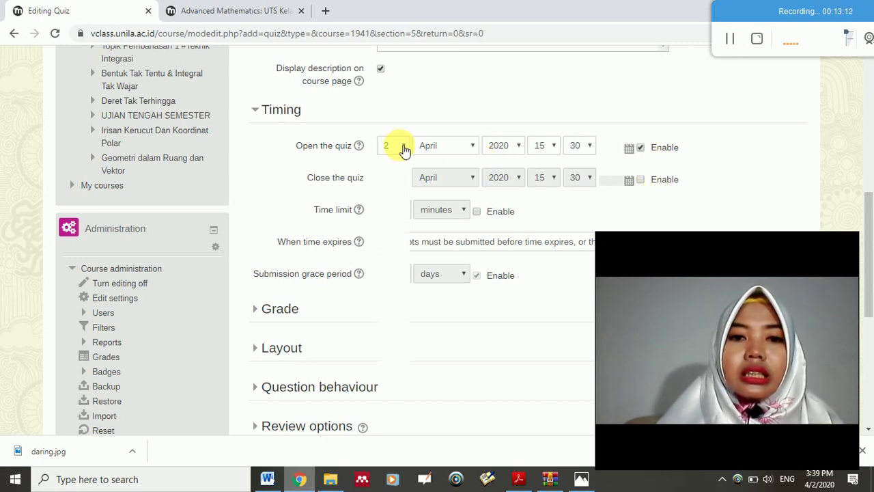
left_click(408, 149)
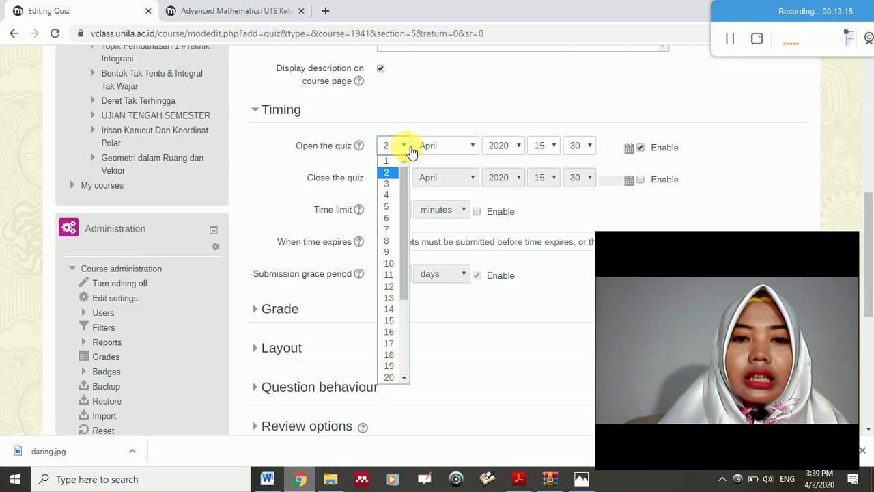
left_click(388, 197)
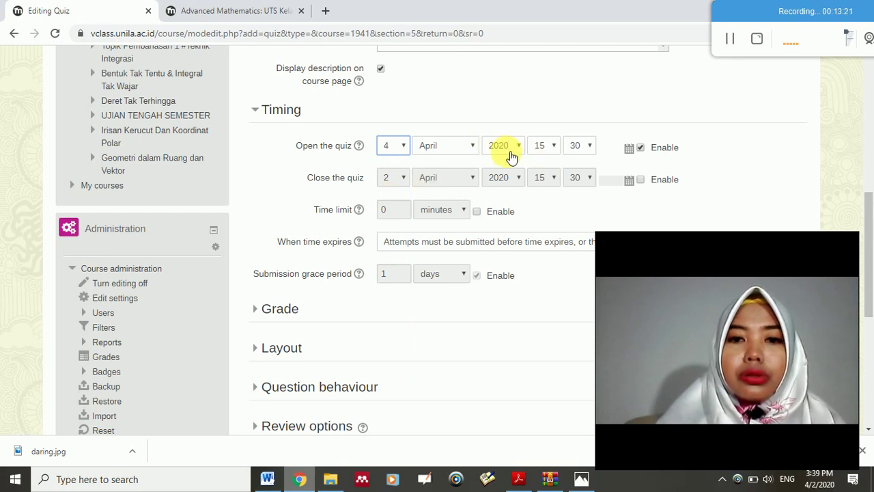
left_click(556, 148)
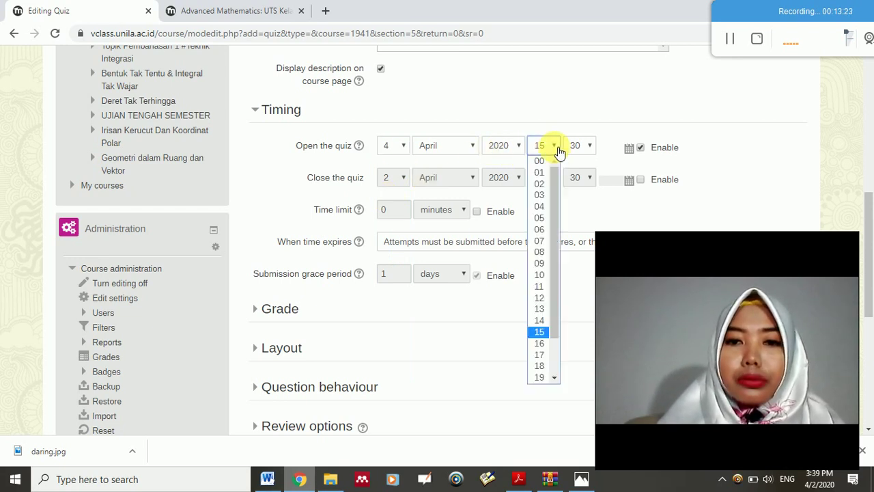
left_click(540, 243)
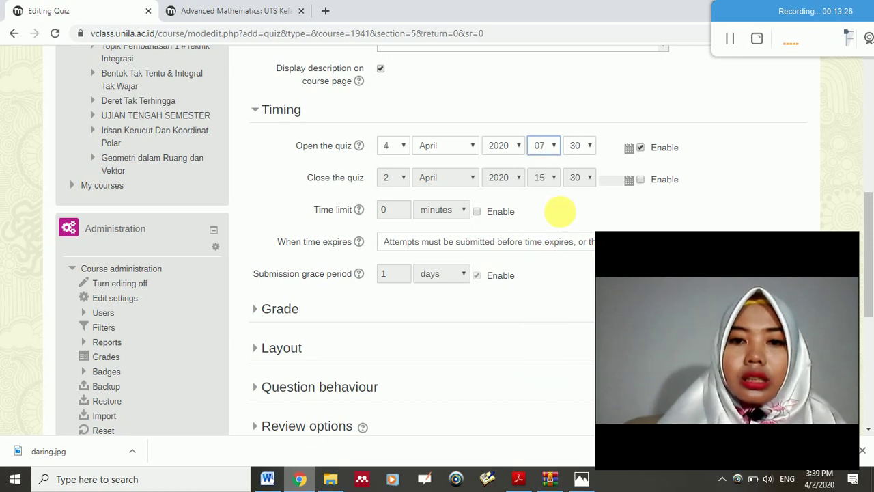
left_click(589, 148)
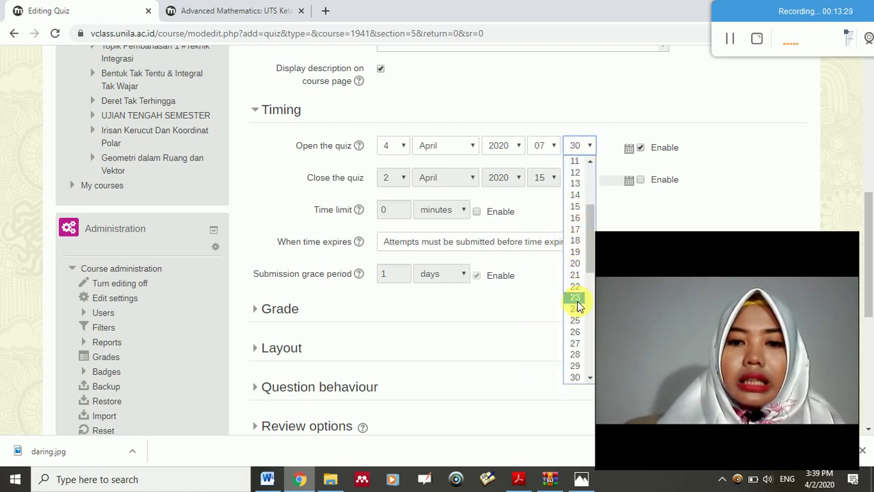
left_click_drag(593, 250, 596, 336)
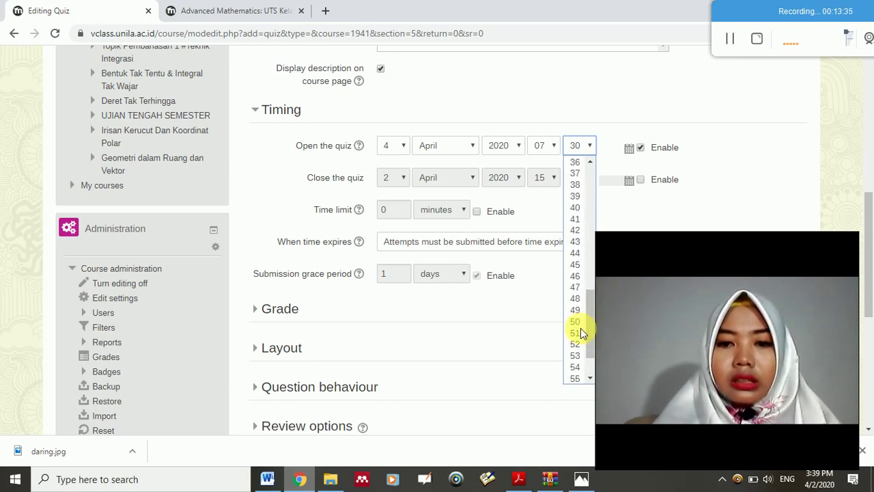
left_click(574, 323)
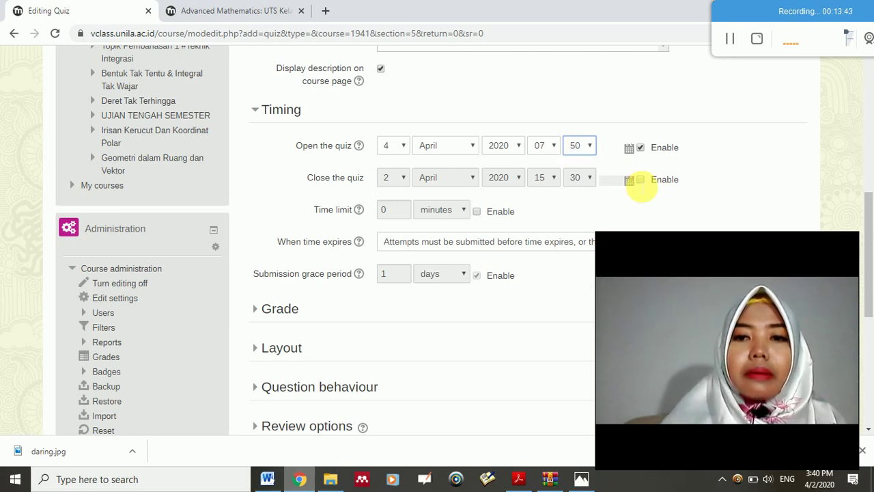
Enable the quiz's closing date and set it to 4 April 2020 at 09:20
left_click(642, 182)
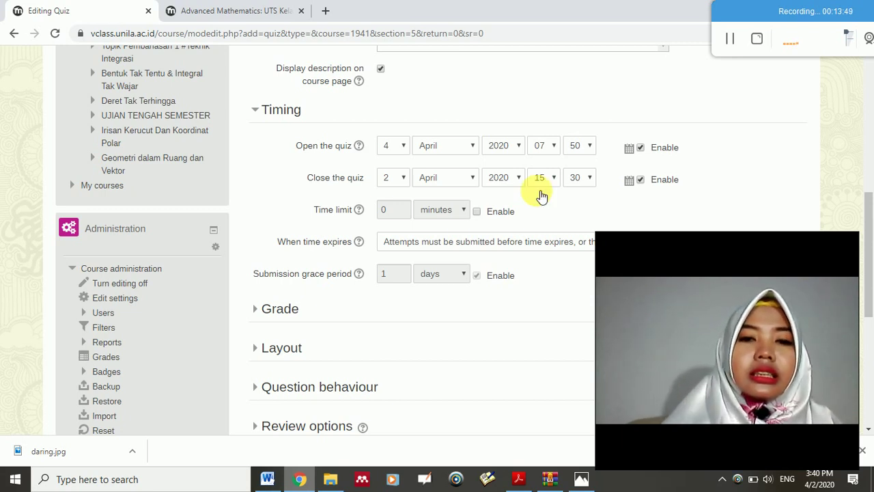
left_click(404, 178)
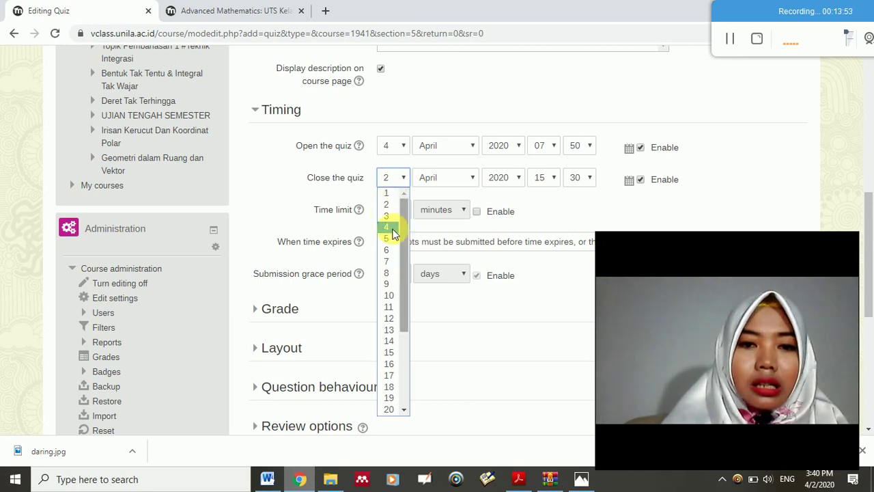
left_click(388, 227)
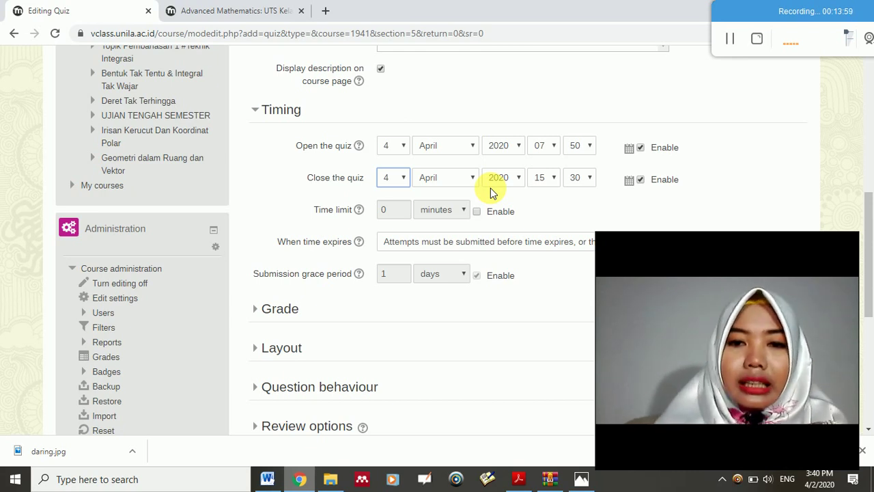
left_click(557, 178)
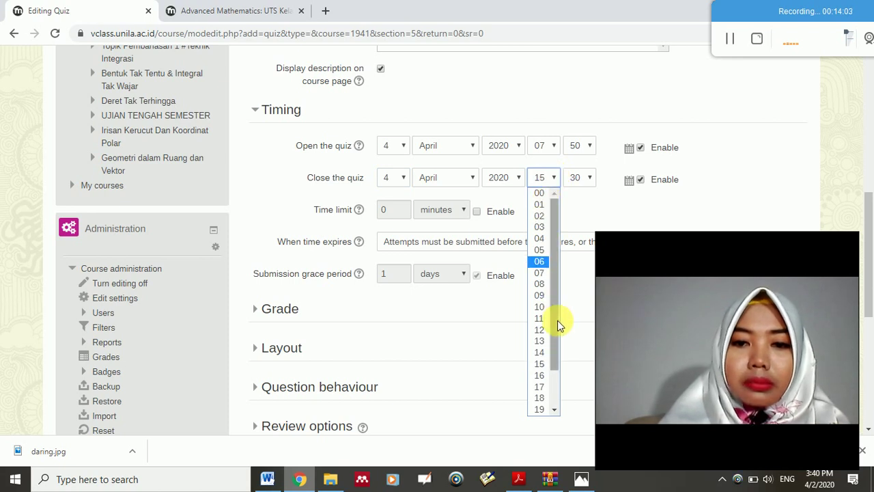
left_click_drag(553, 362, 555, 380)
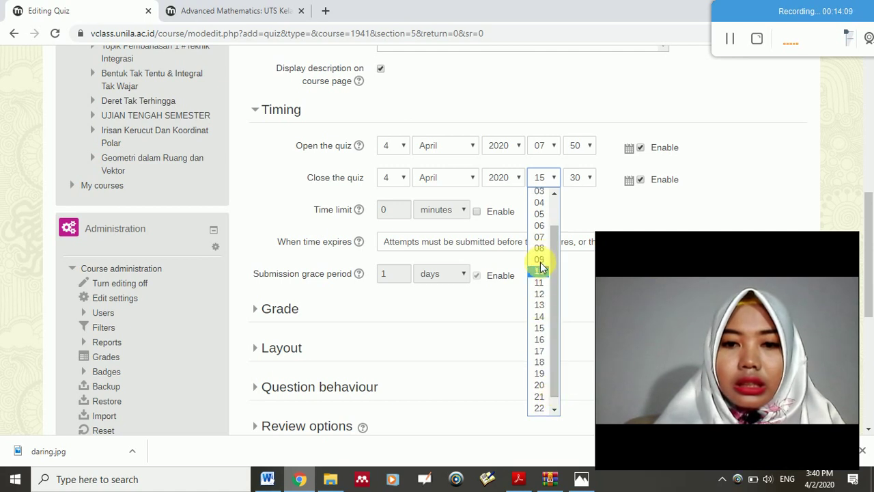
left_click(540, 260)
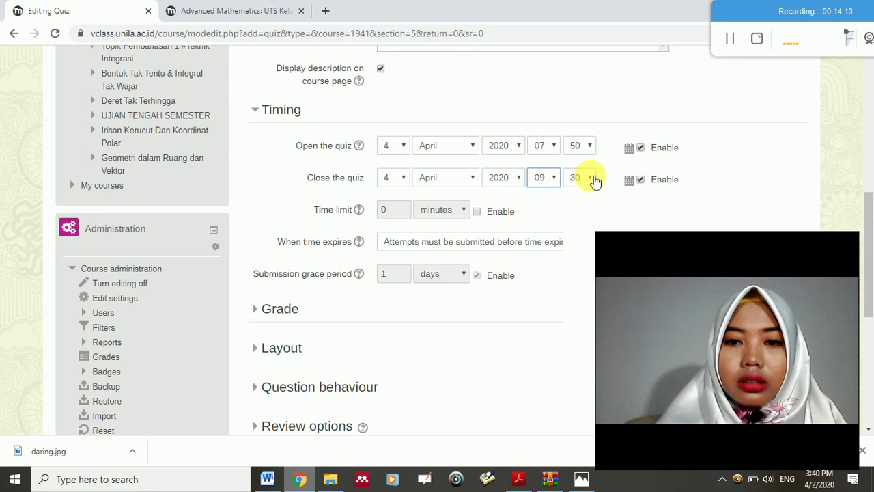
left_click(593, 179)
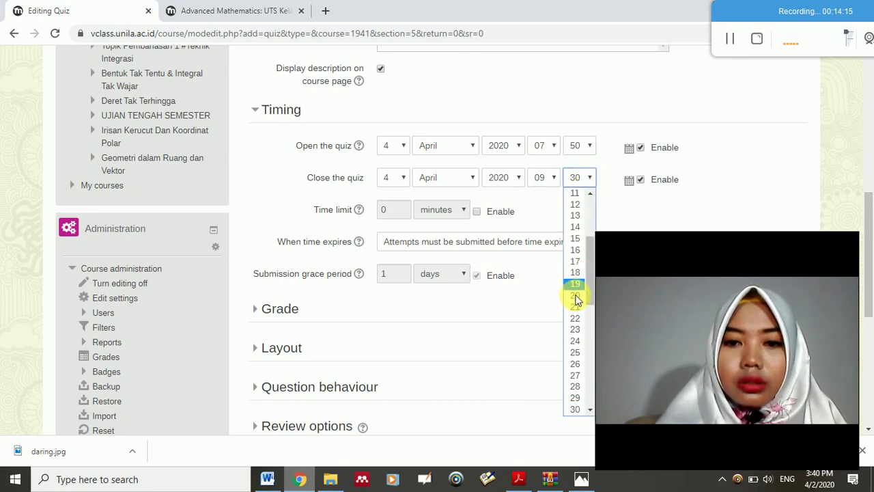
left_click(575, 297)
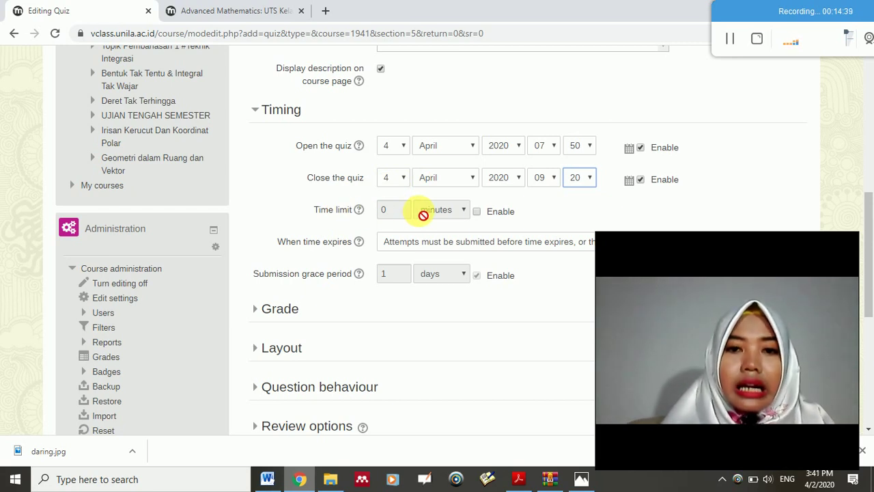
Enable the quiz's time limit and set it to 60 minutes
left_click(478, 212)
left_click(477, 212)
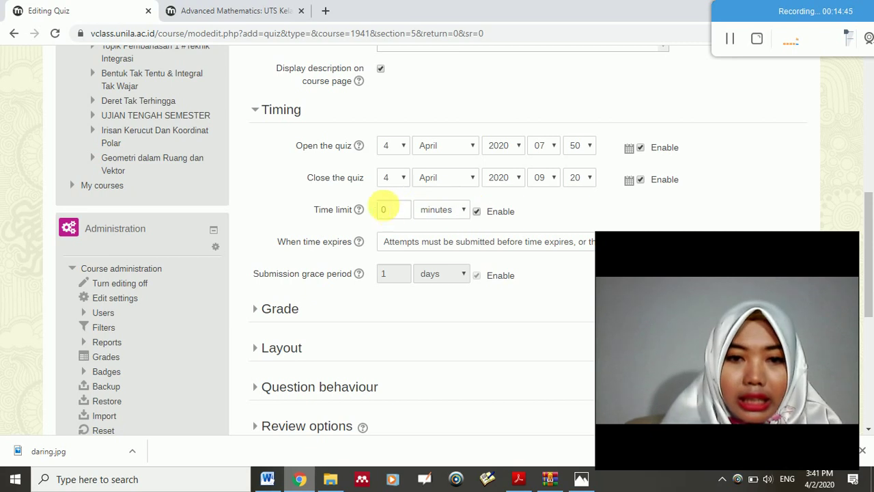
left_click(383, 209)
type("6")
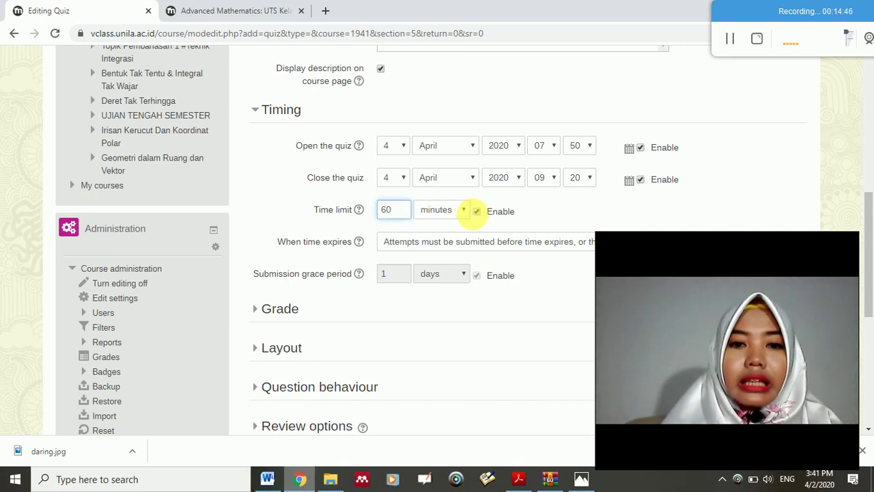
left_click(469, 213)
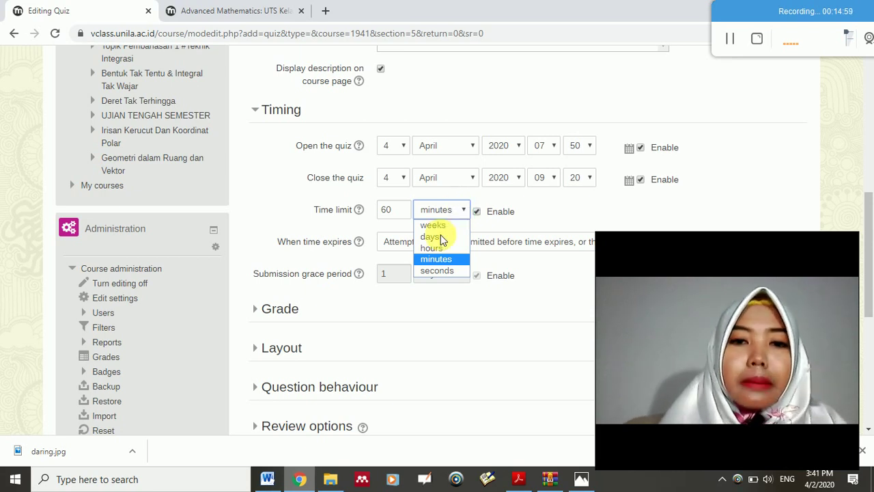
left_click(451, 260)
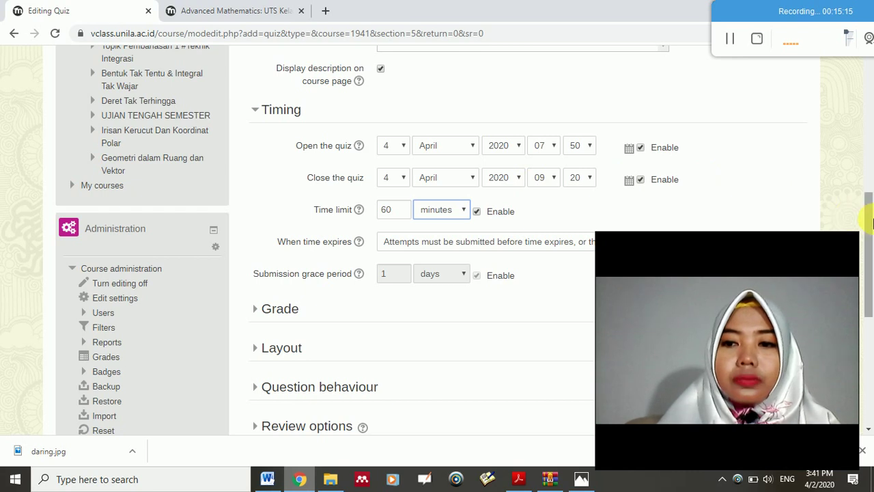
Set the quiz so that open attempts are submitted automatically when time expires
left_click_drag(870, 220, 870, 249)
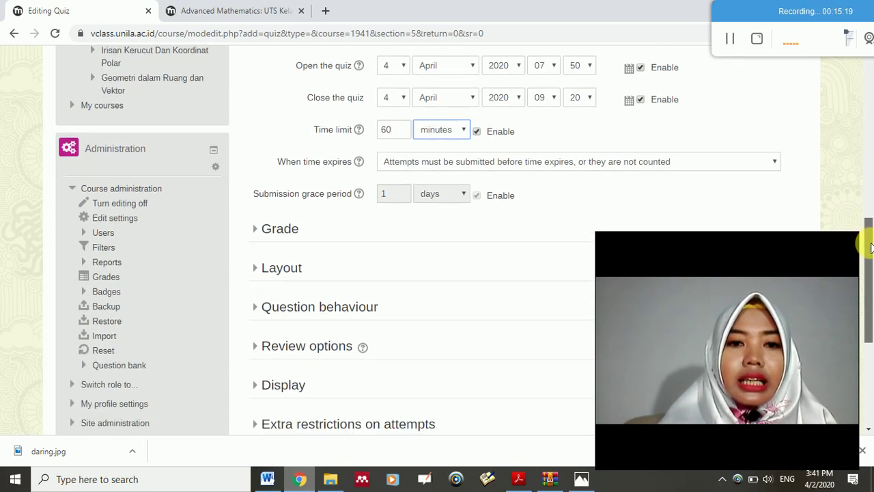
left_click(774, 164)
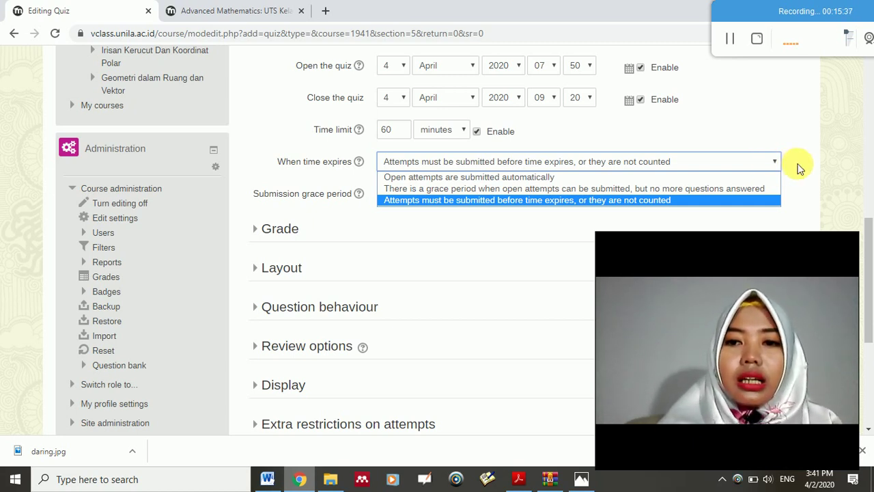
left_click(798, 168)
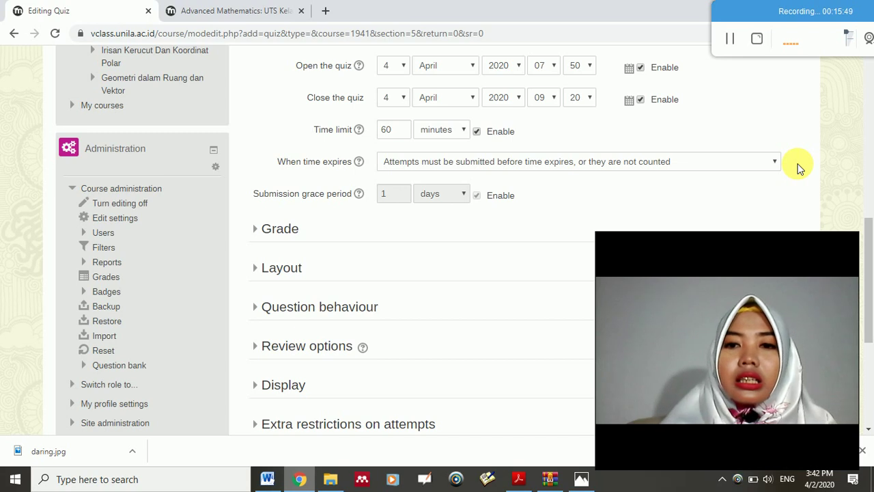
left_click(774, 164)
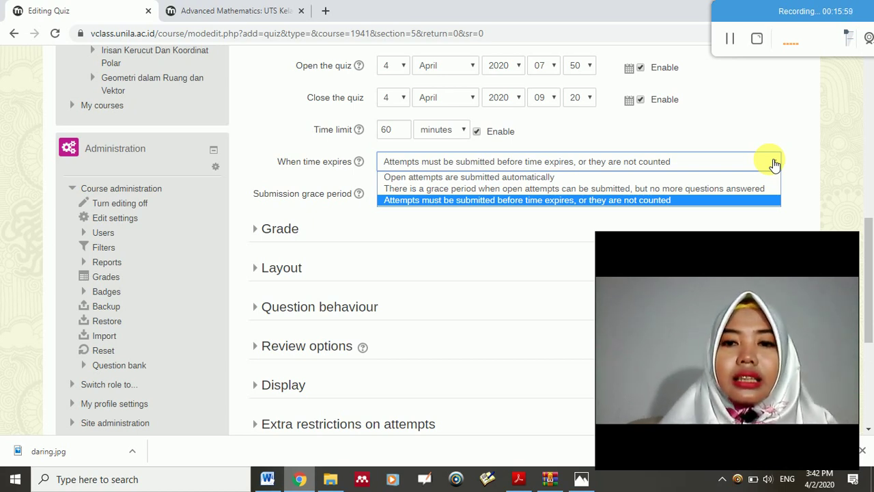
left_click(646, 180)
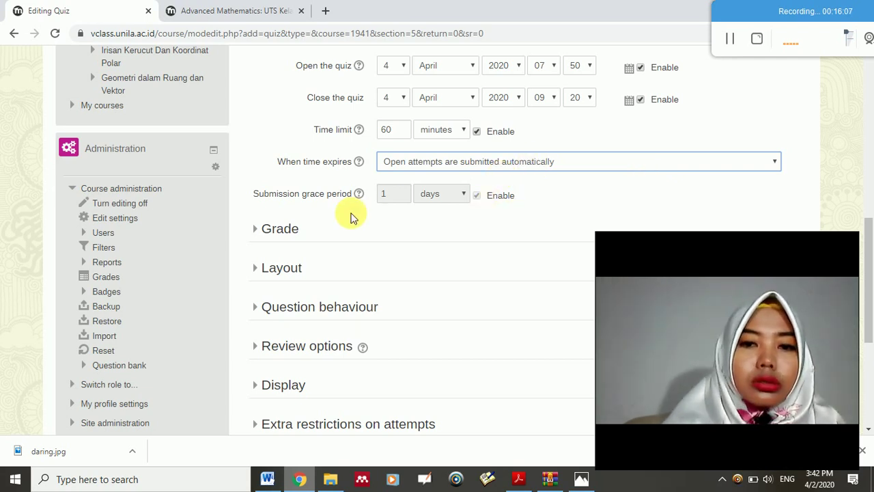
Expand the Grade settings and limit the attempts allowed to 1
left_click(277, 235)
left_click(278, 235)
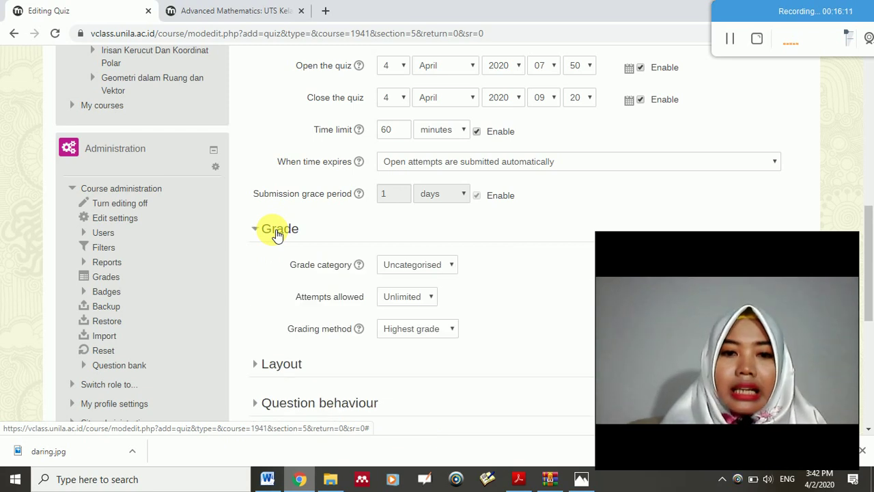
left_click(434, 299)
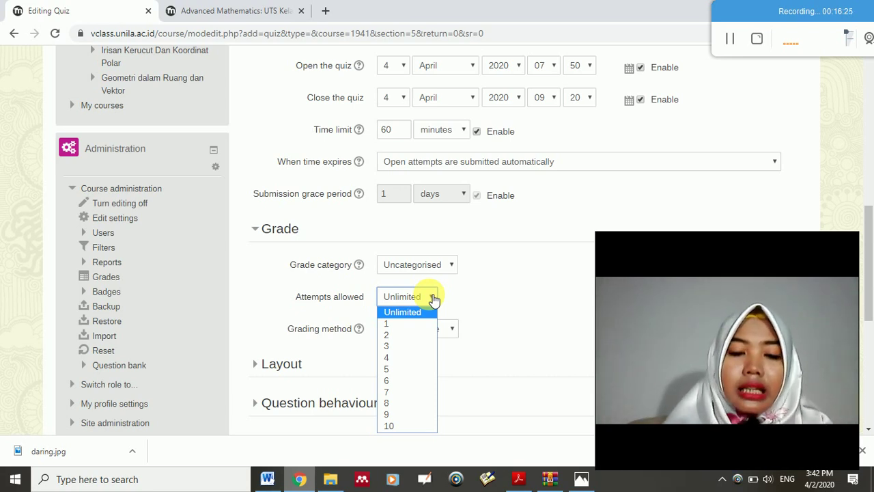
left_click(406, 325)
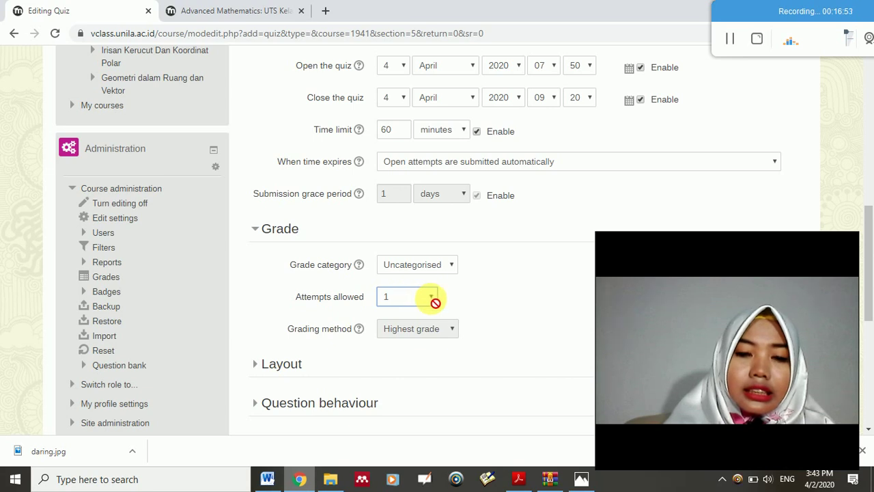
Try allowing 2 attempts to inspect the grading method options, and return the attempts allowed to 1
left_click(425, 299)
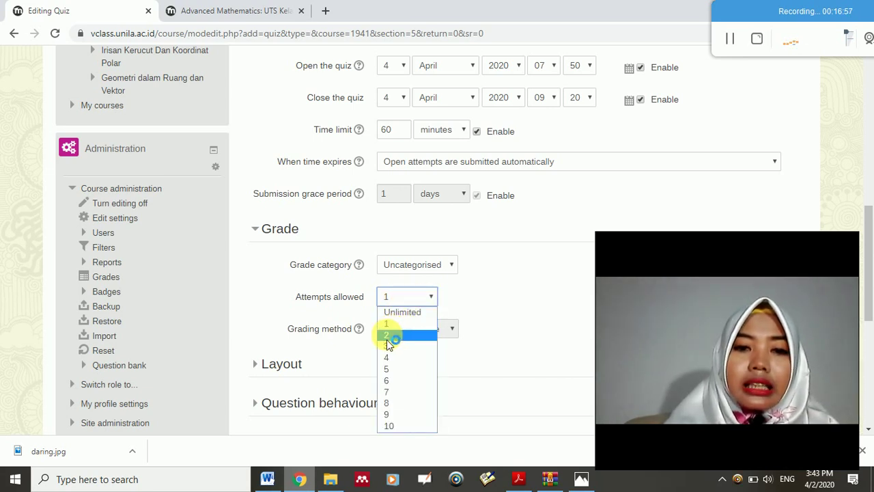
left_click(388, 337)
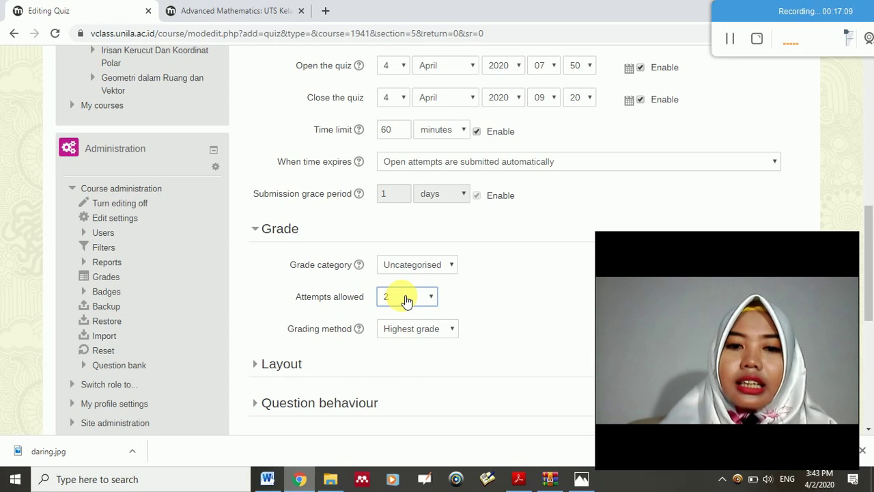
left_click(413, 330)
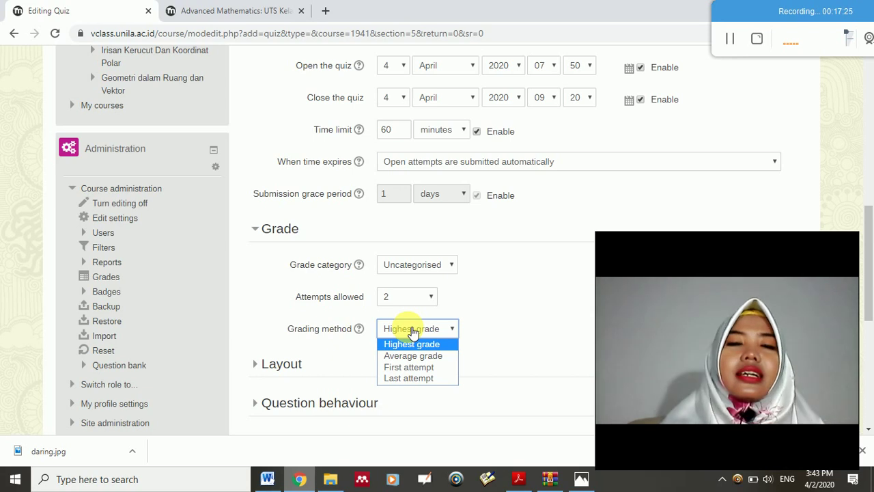
left_click(426, 333)
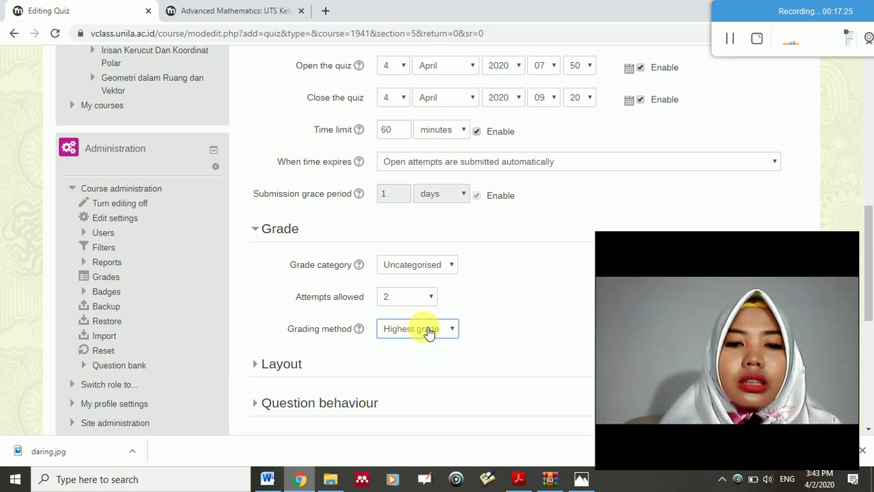
left_click(422, 304)
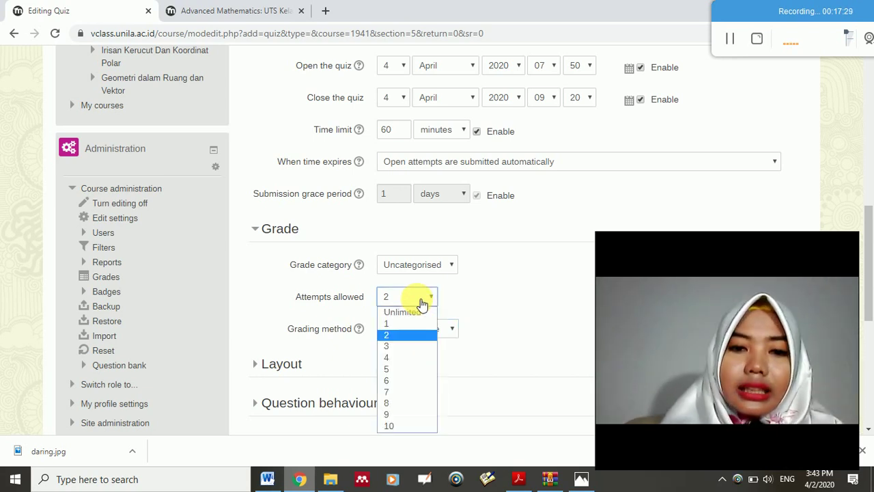
left_click(394, 326)
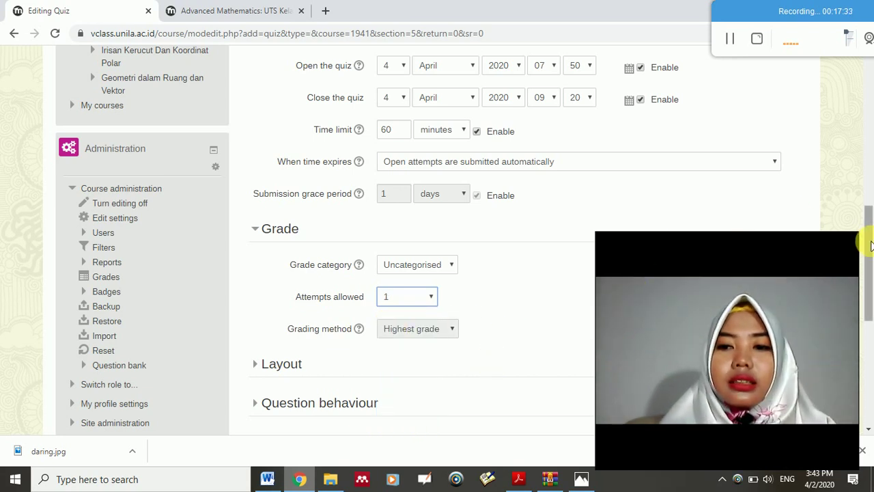
Expand the Layout settings and set the question order to Shuffled randomly
left_click_drag(868, 256, 866, 290)
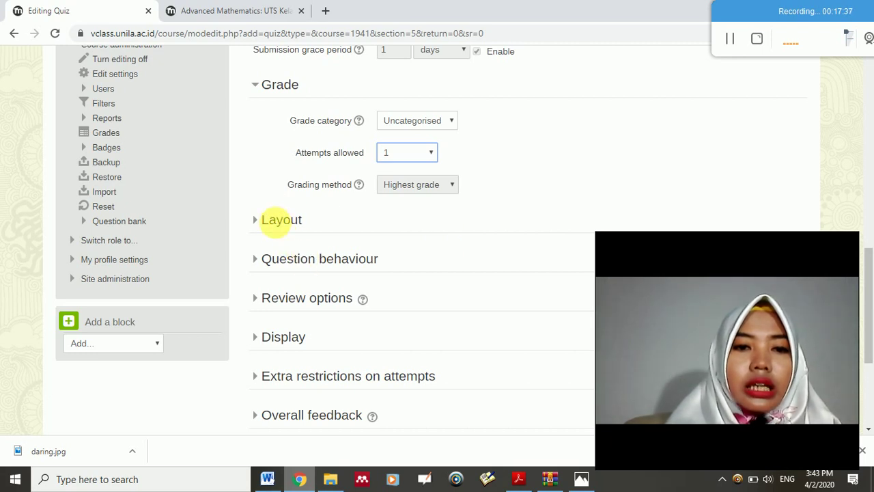
left_click(280, 222)
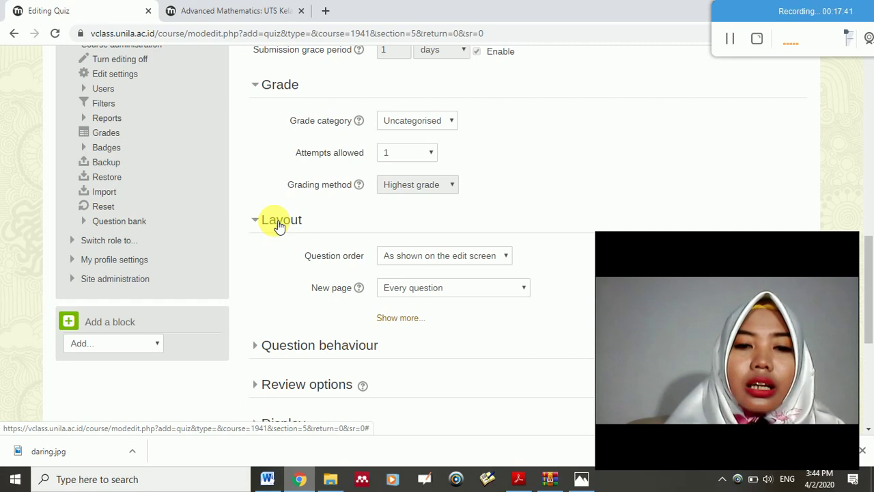
left_click(486, 263)
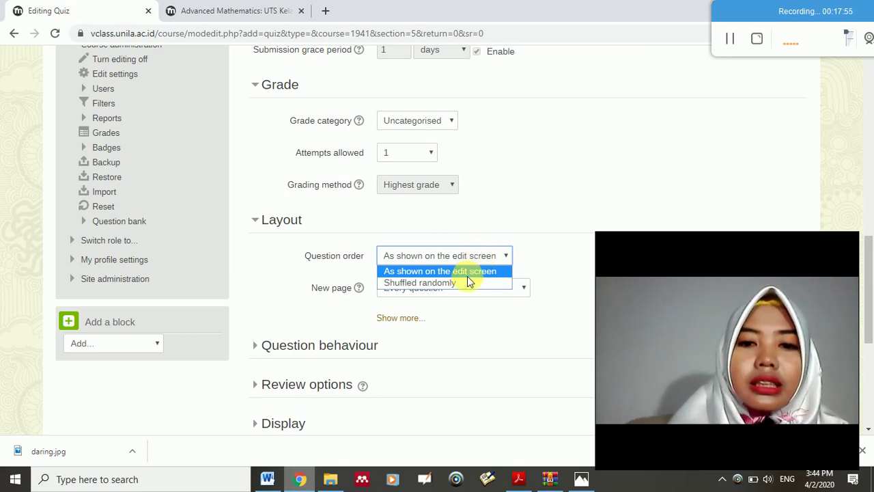
left_click(465, 282)
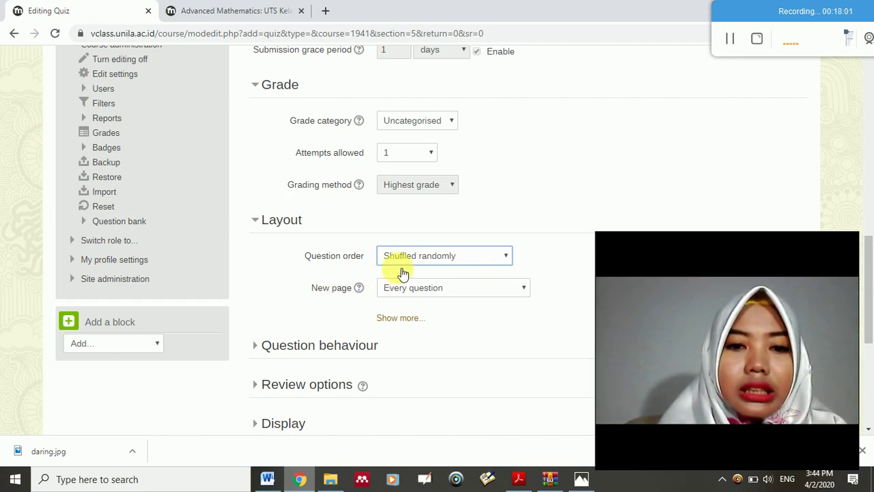
Set the quiz layout to start a new page every 4 questions
left_click(437, 290)
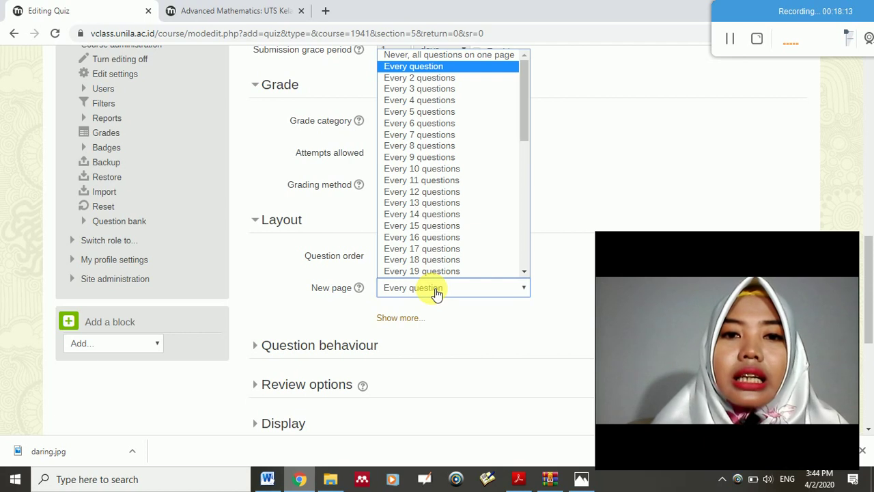
scroll(437, 82, "down", 1)
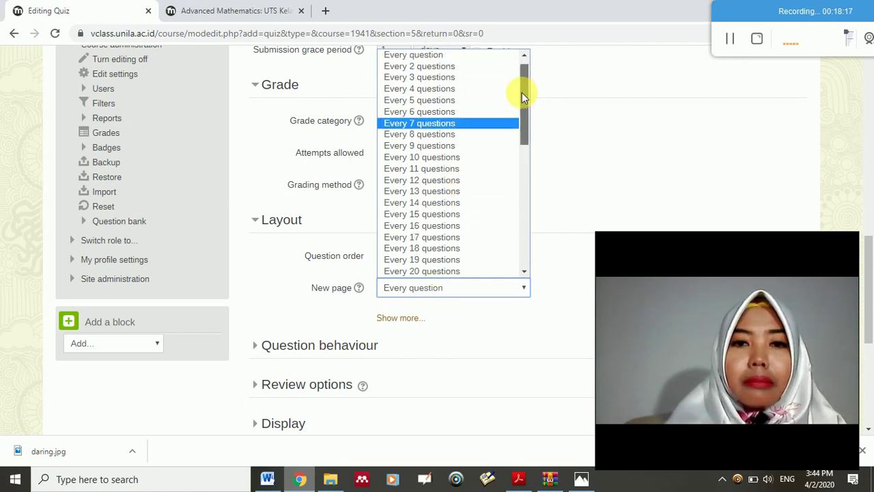
scroll(524, 79, "up", 1)
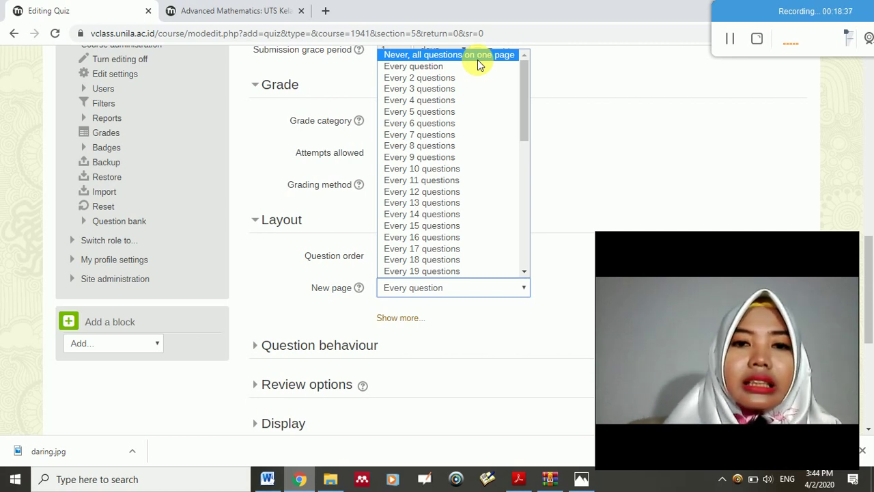
left_click(427, 103)
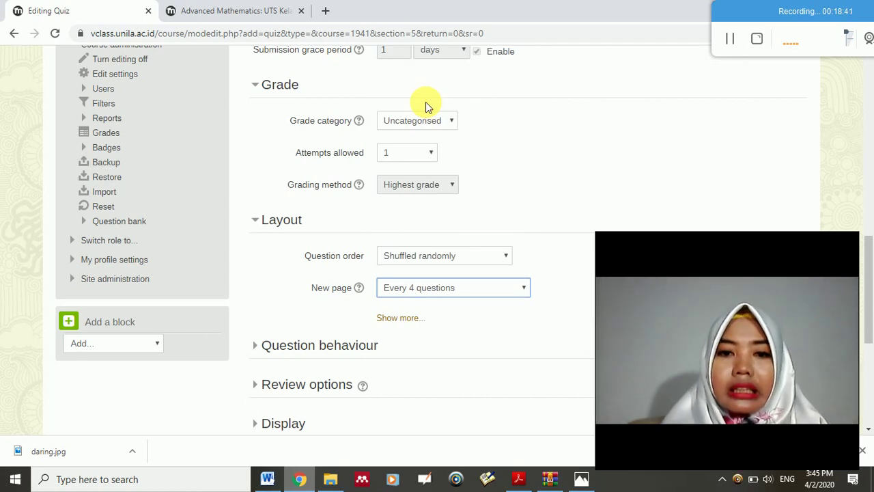
left_click(518, 287)
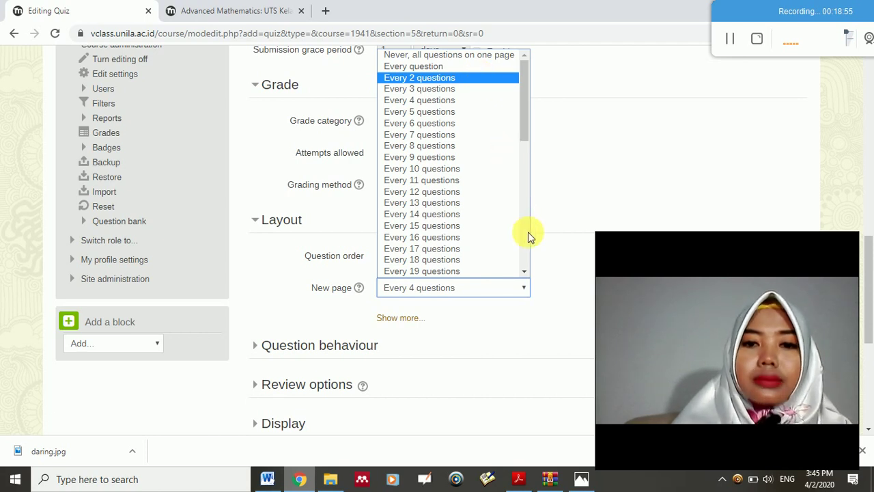
left_click(540, 305)
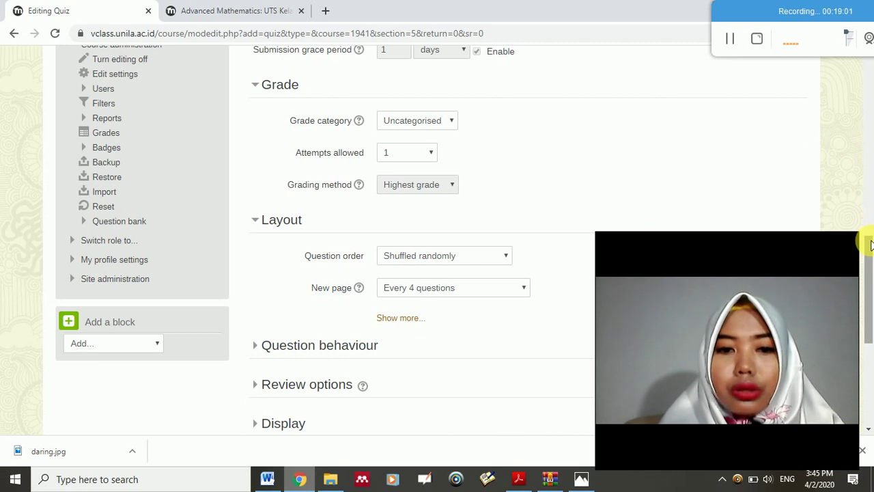
Expand the Review options and disable Whether correct, Marks, Specific feedback, General feedback and Right answer for immediately after the attempt
left_click_drag(871, 248, 872, 275)
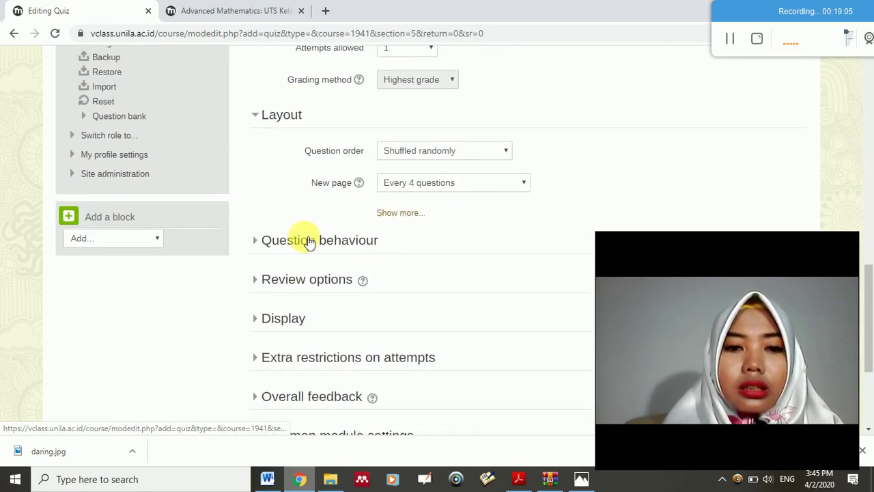
left_click(326, 287)
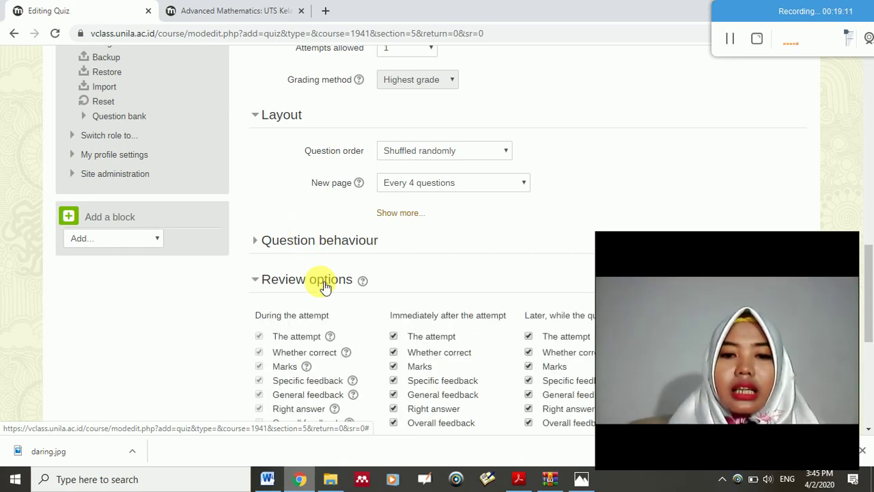
left_click_drag(871, 270, 871, 314)
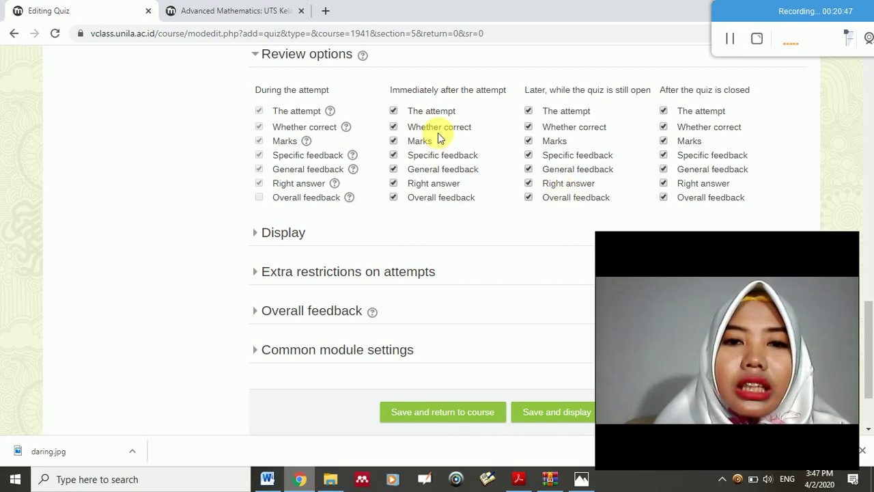
left_click(394, 128)
left_click(393, 141)
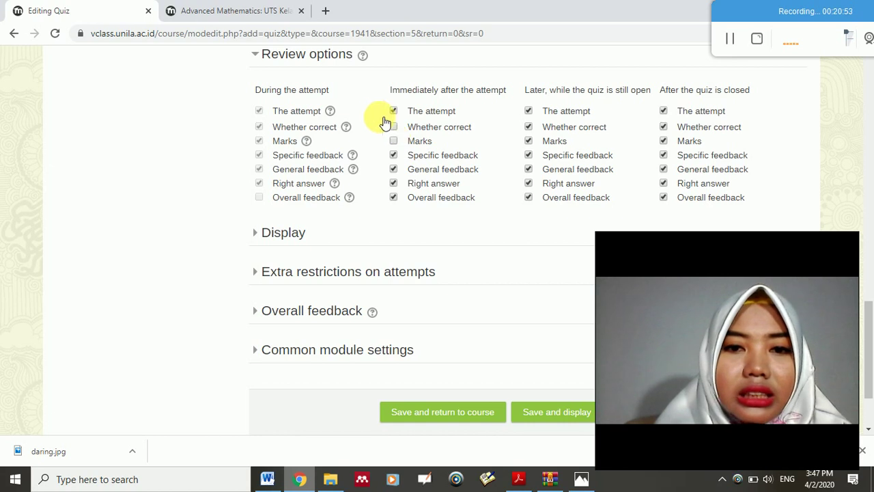
left_click(395, 156)
left_click(395, 170)
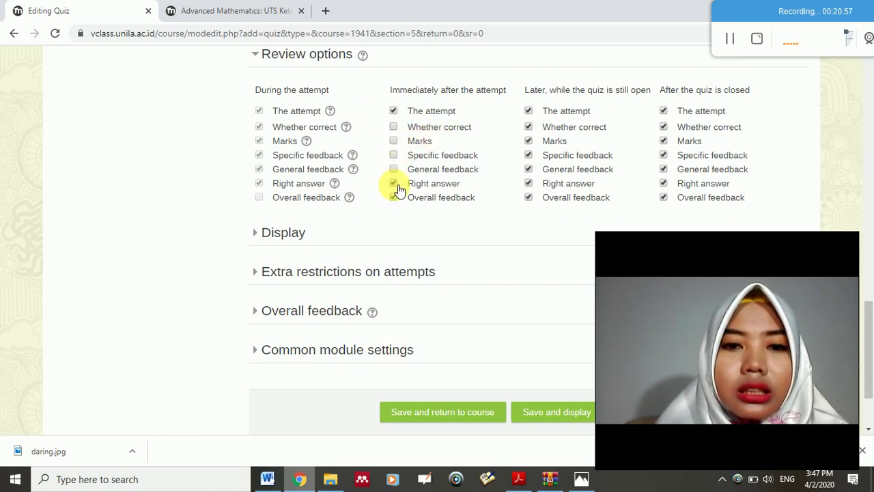
left_click(395, 185)
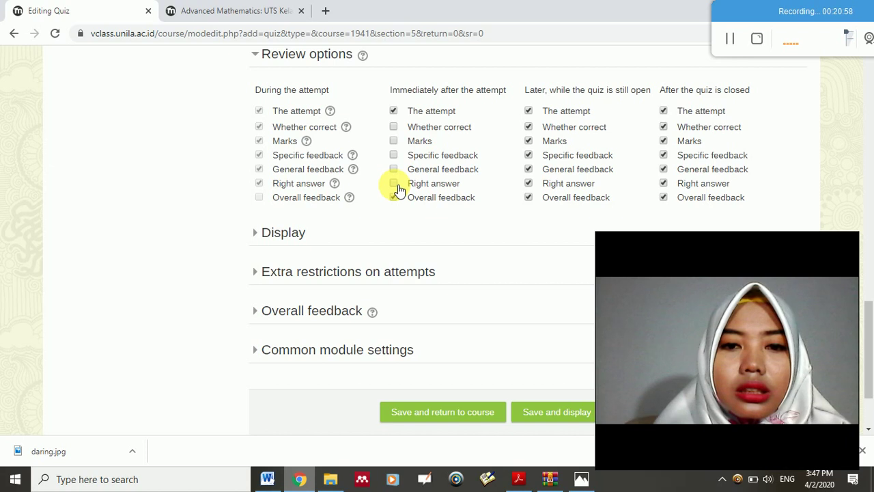
Disable correctness, marks, specific feedback, general feedback and right answer for both the later while open and after the quiz is closed review periods
left_click(530, 128)
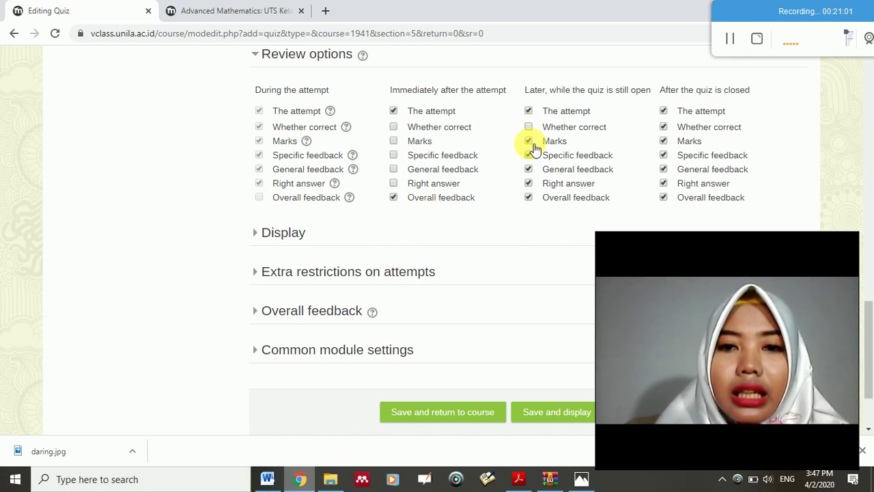
left_click(530, 142)
left_click(530, 156)
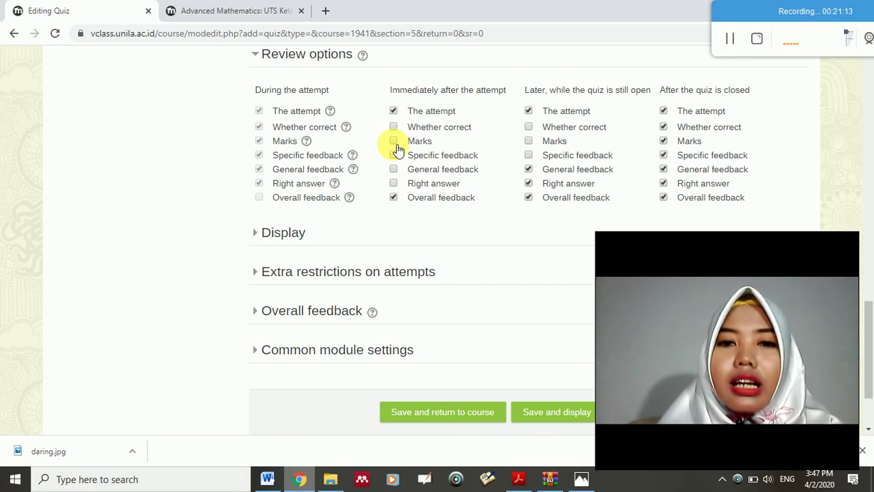
left_click(530, 171)
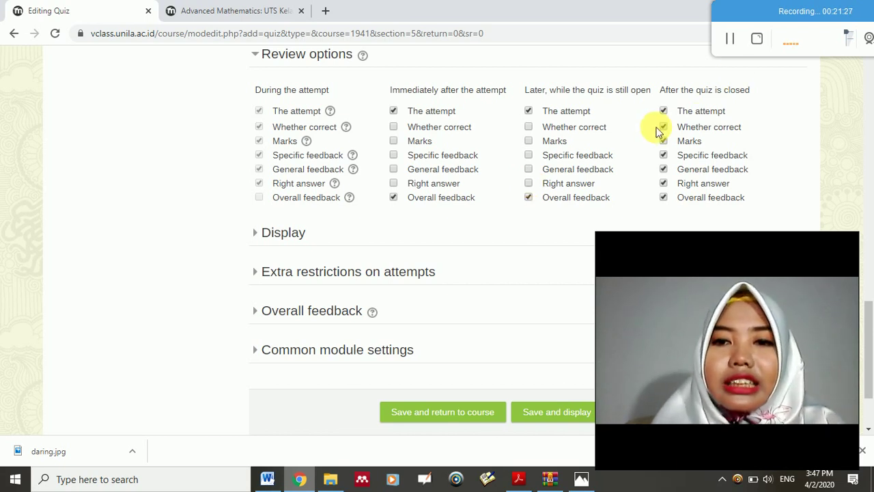
left_click(667, 168)
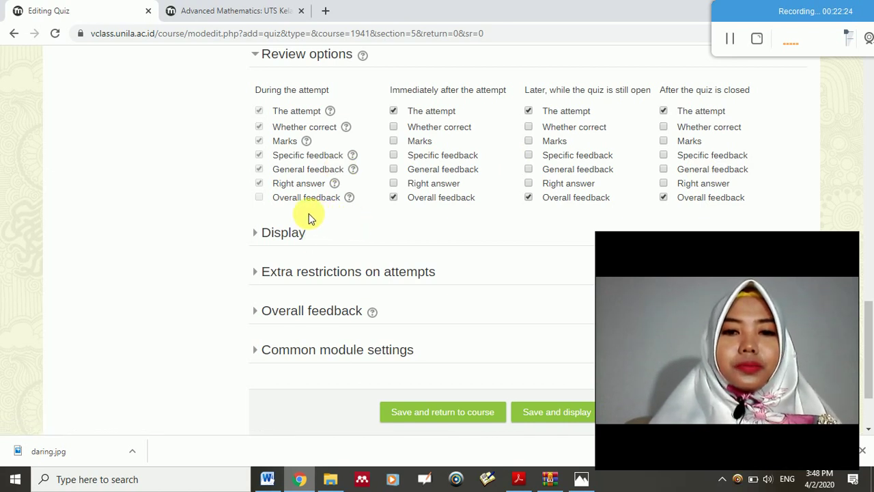
Expand the Display settings and reveal their additional options for question grade decimals and blocks during attempts
left_click(285, 241)
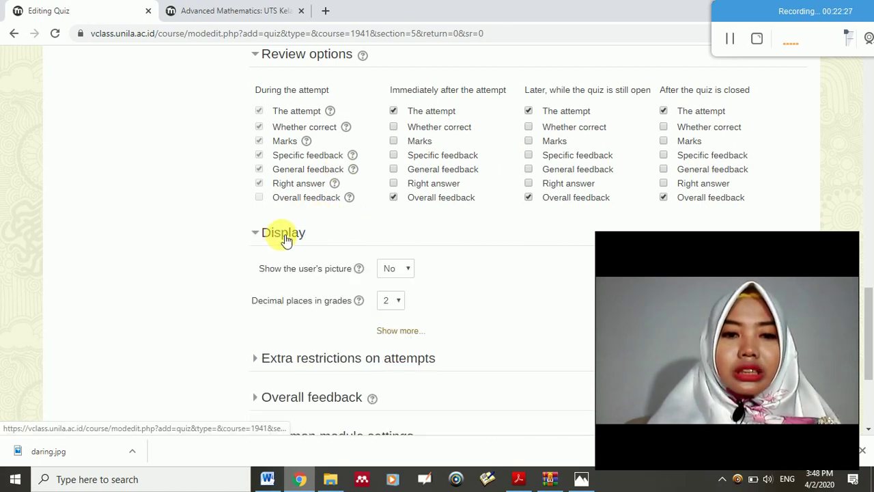
left_click(400, 333)
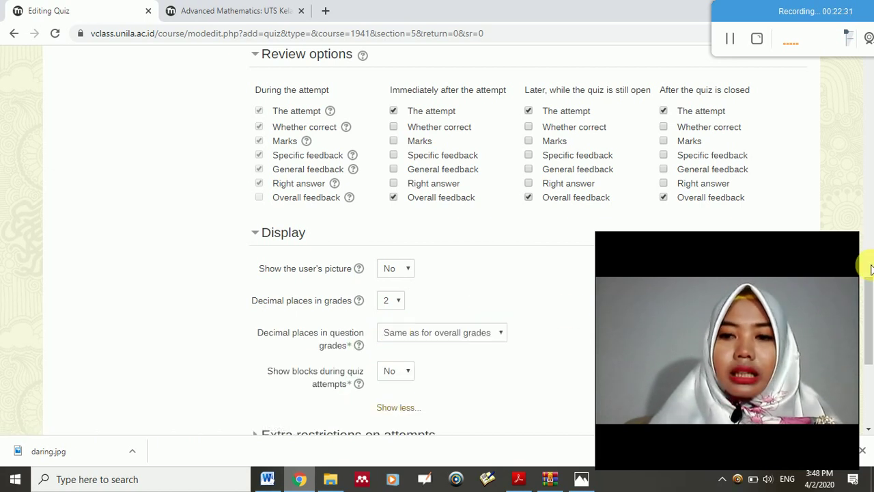
left_click_drag(869, 294, 869, 326)
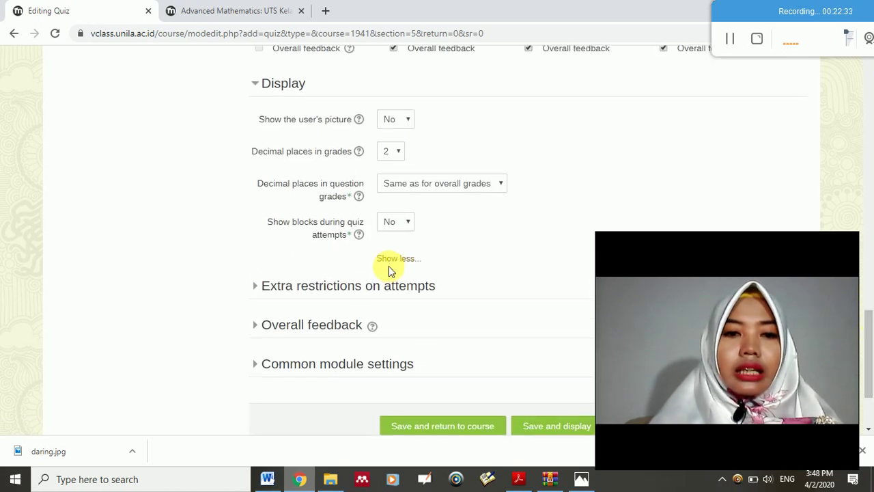
Under Extra restrictions on attempts, set browser security to Full screen pop-up with some JavaScript security, and save the quiz, returning to the course
left_click(354, 293)
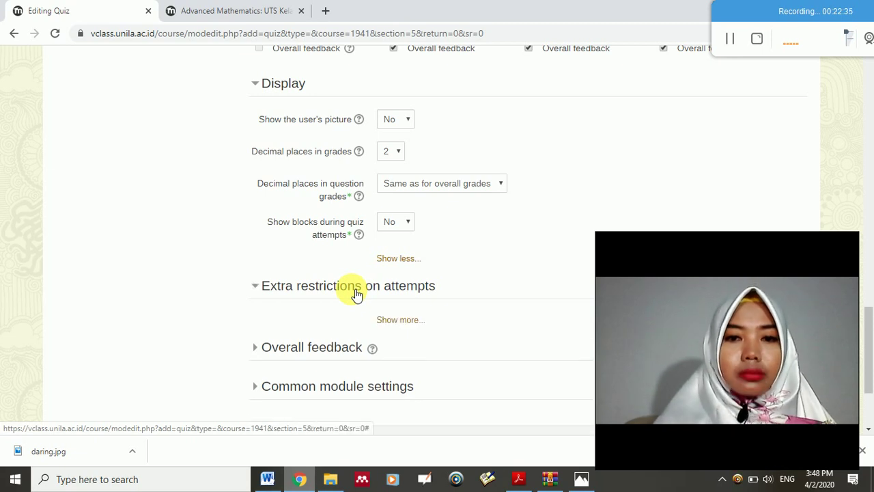
left_click(401, 321)
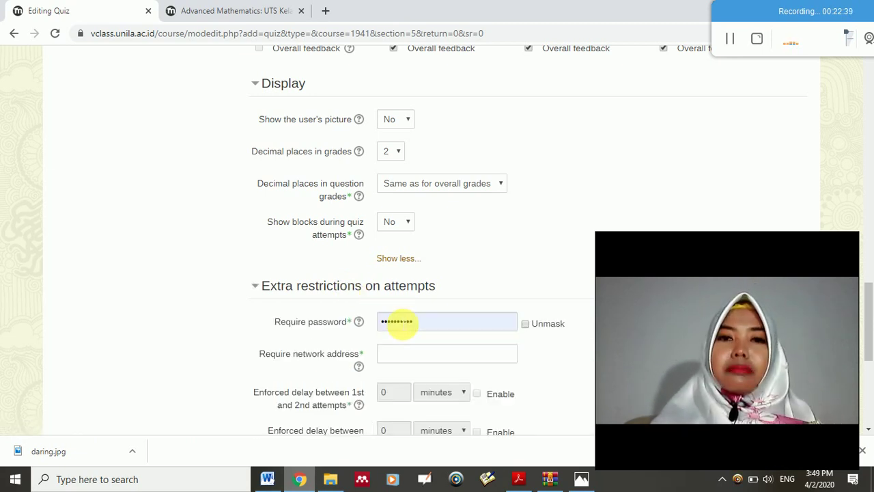
left_click_drag(870, 293, 871, 351)
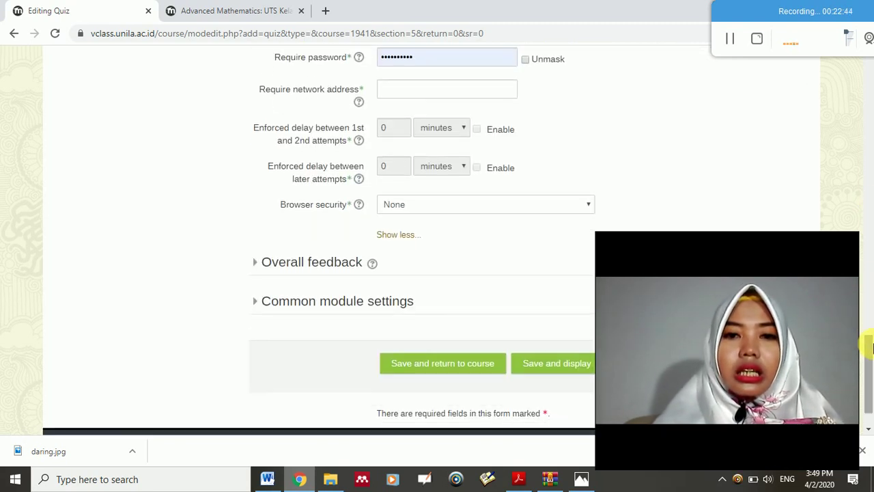
left_click(579, 208)
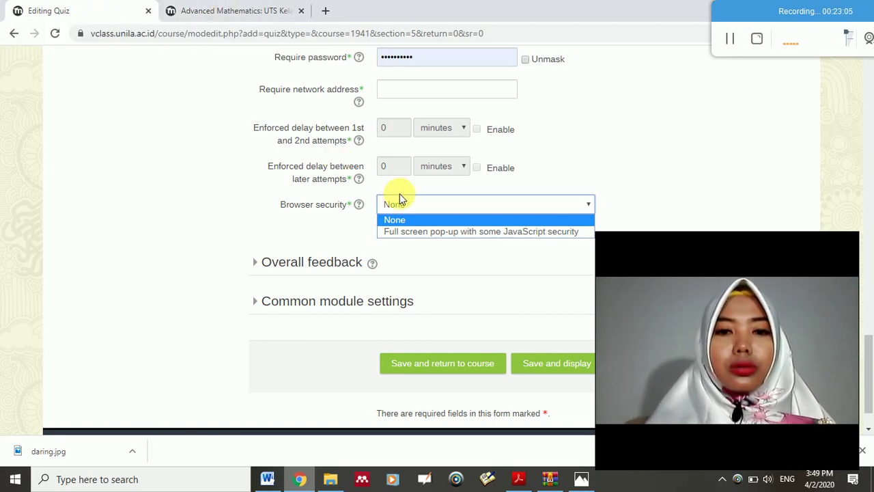
left_click(401, 235)
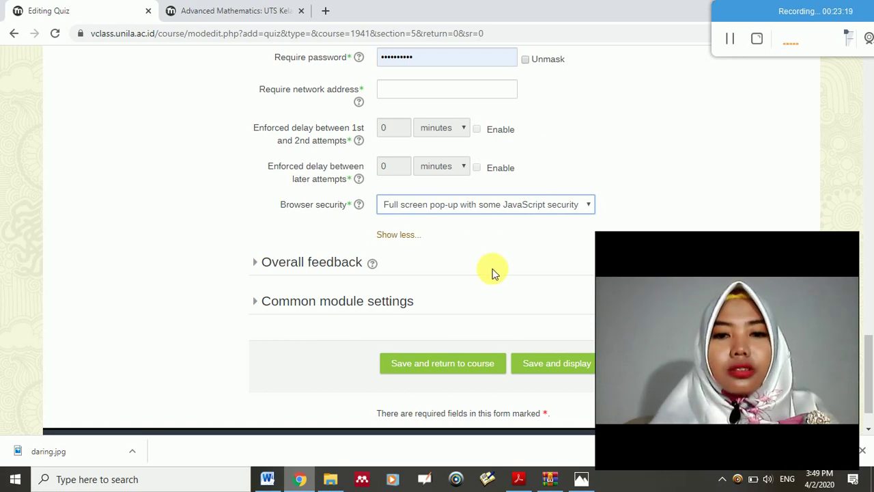
left_click(456, 367)
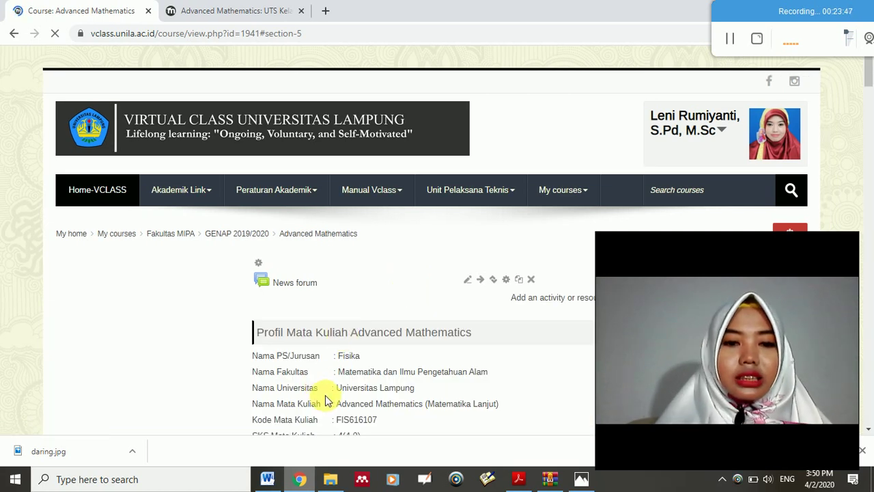
Switch to the Word document to check the listed quiz creation steps, and return to the course in Chrome
left_click(586, 481)
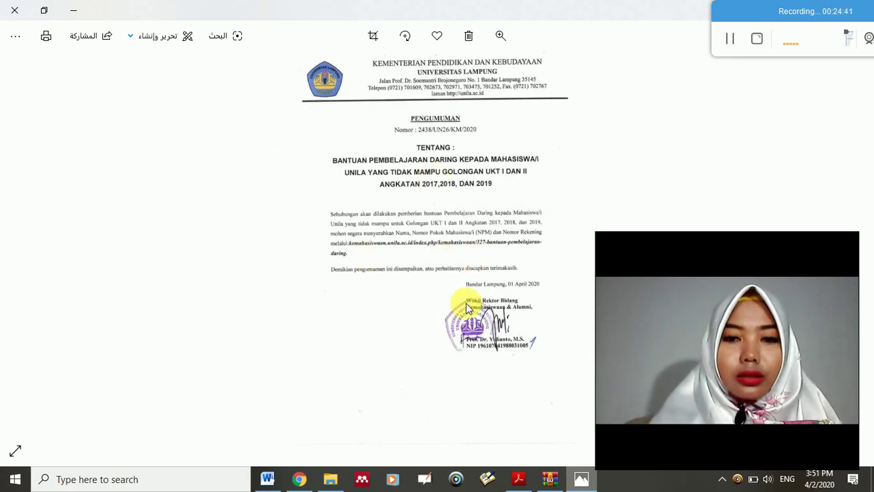
left_click(267, 480)
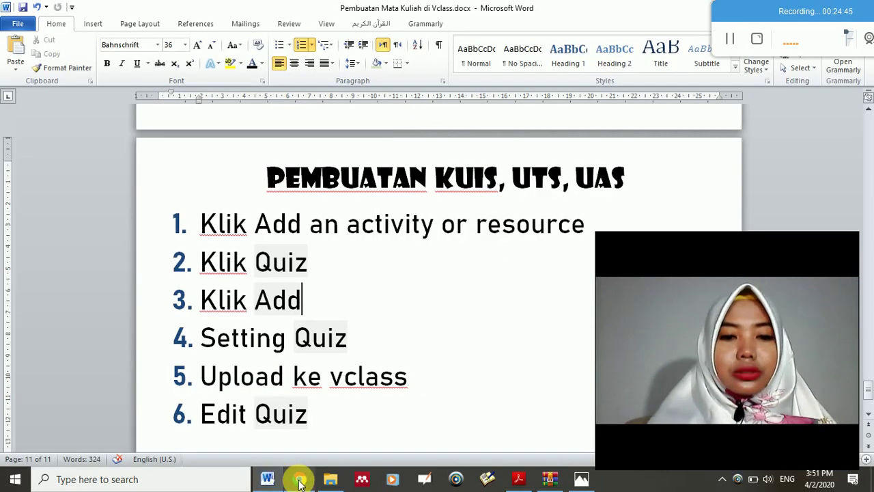
left_click(299, 479)
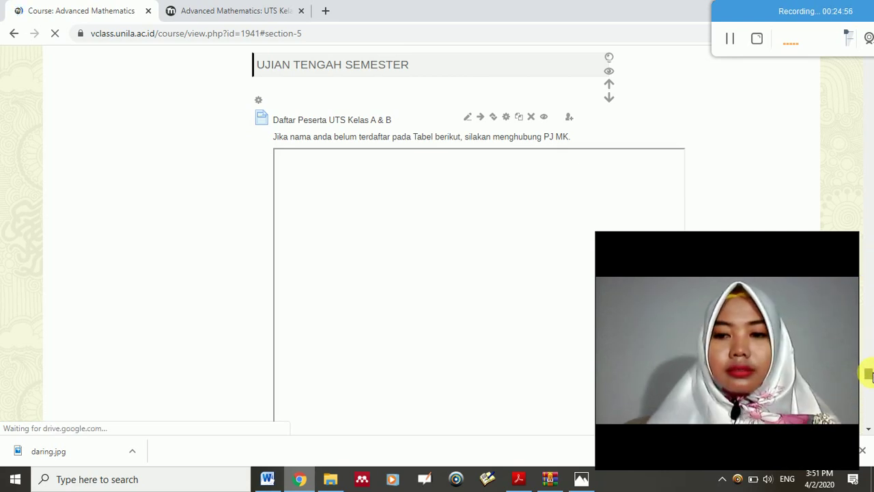
Find the UTS Kelas A dan B Bagian 2 quiz in the UJIAN TENGAH SEMESTER section and open it
left_click_drag(870, 377, 870, 381)
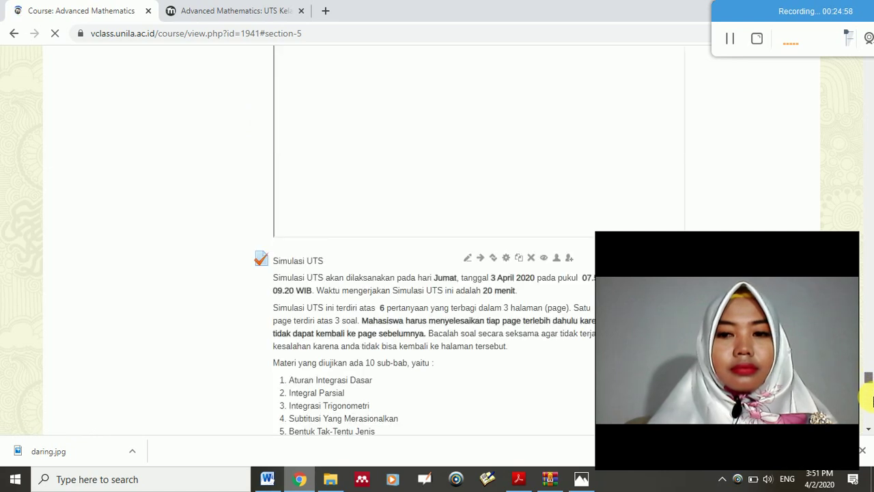
left_click(869, 402)
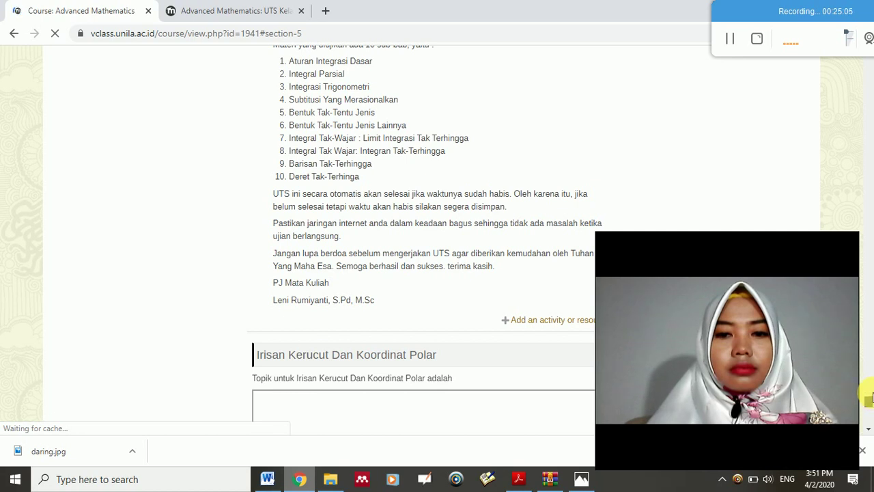
left_click_drag(870, 401, 870, 390)
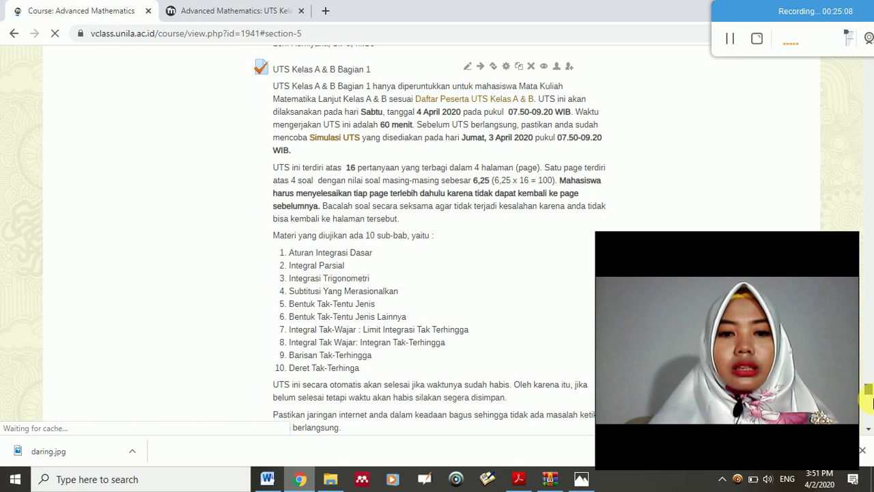
left_click_drag(871, 400, 870, 411)
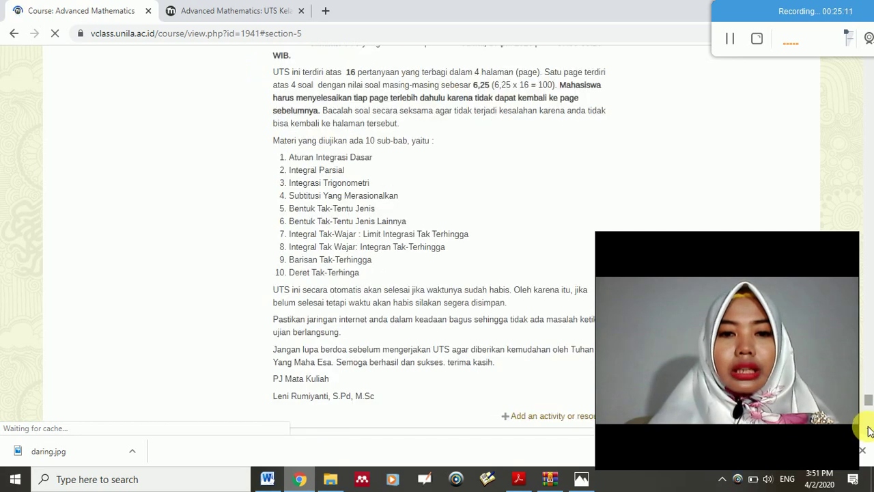
scroll(869, 429, "down", 1)
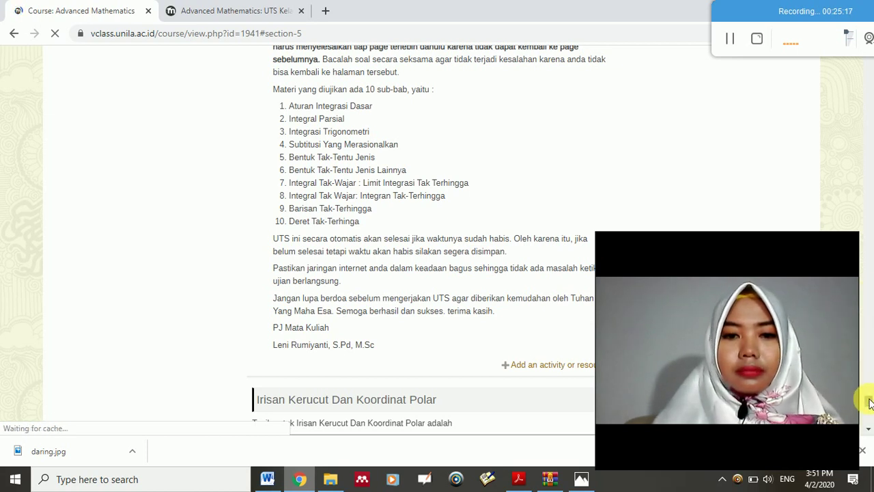
scroll(869, 399, "up", 4)
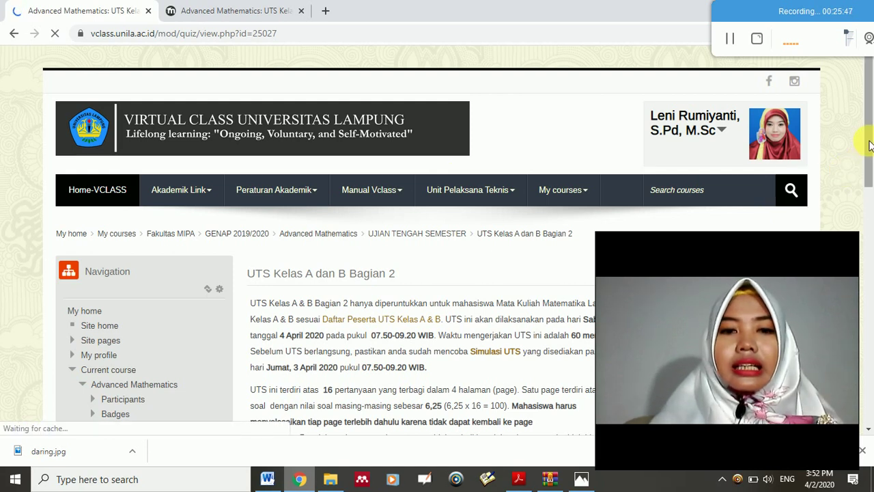
Review the new quiz's description and attempt details, and open its question editing page
left_click_drag(869, 145, 871, 202)
scroll(872, 202, "down", 1)
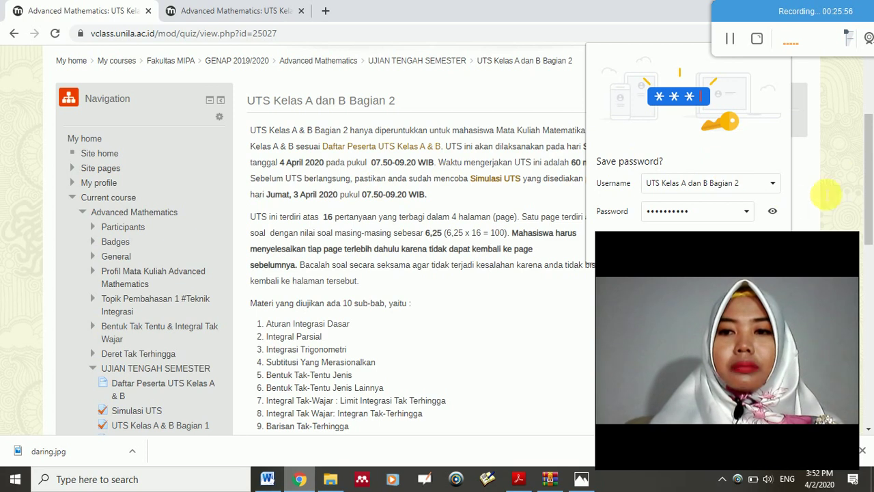
left_click_drag(871, 167, 872, 210)
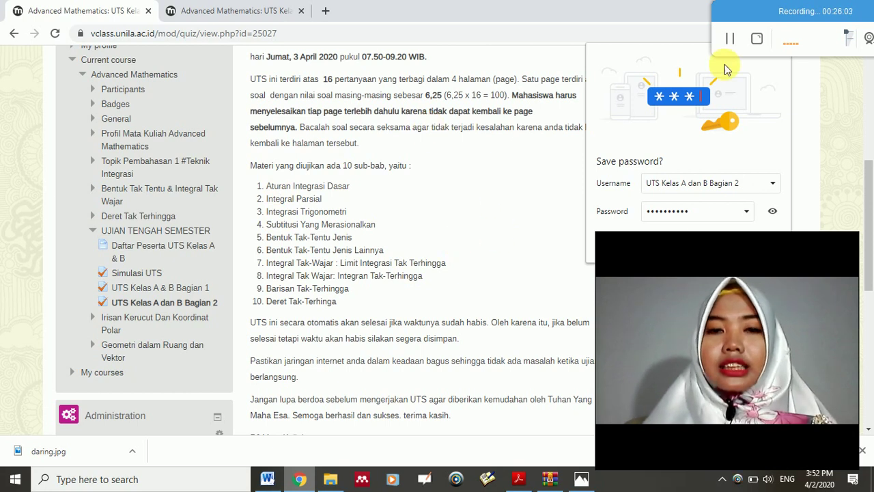
left_click_drag(873, 177, 872, 249)
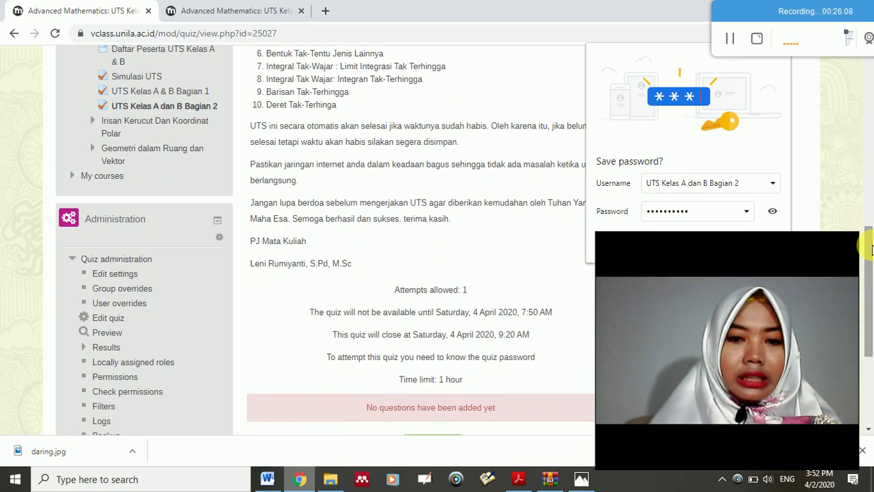
left_click(106, 322)
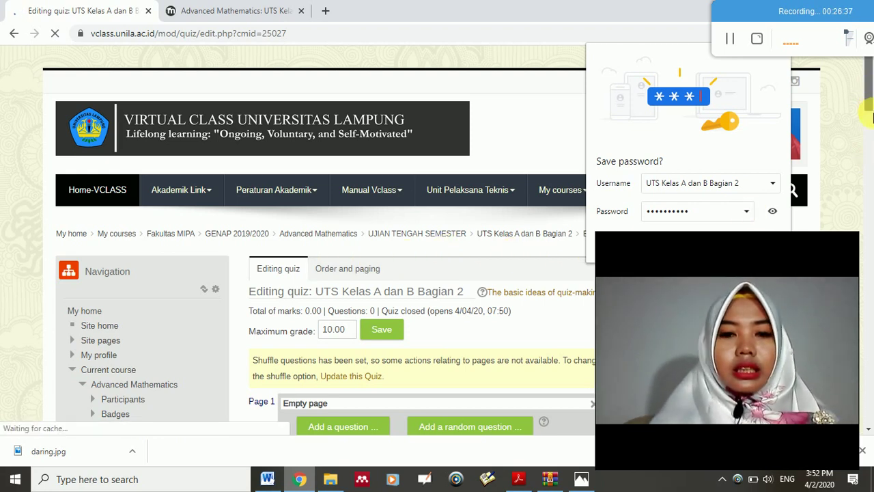
scroll(872, 119, "down", 1)
scroll(872, 119, "down", 2)
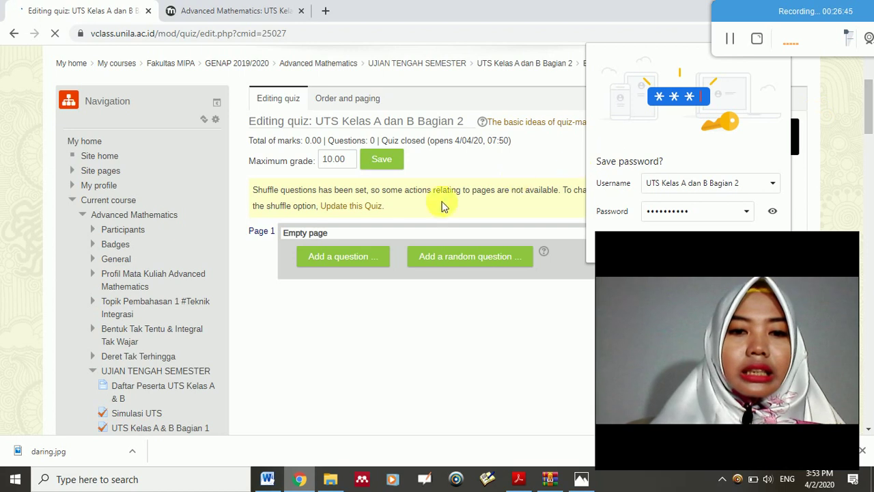
Add a new question to the quiz, choosing Short answer as its type, and open its editing form
left_click(331, 264)
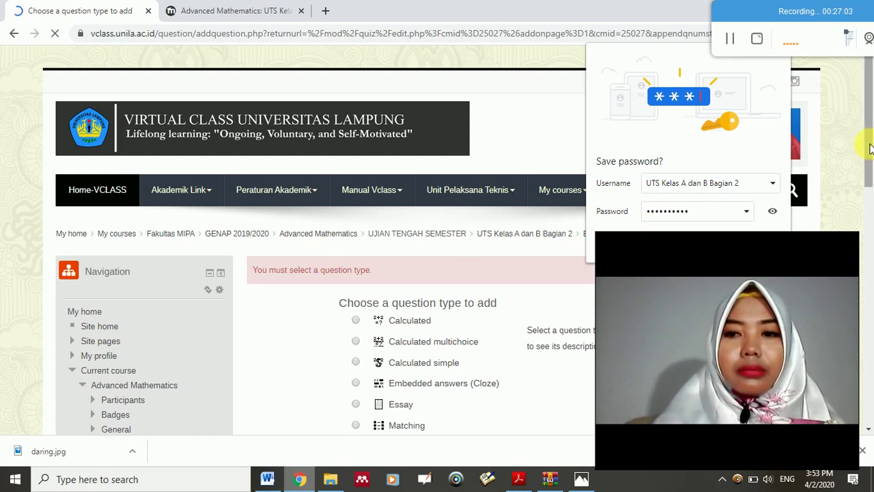
left_click_drag(871, 149, 871, 205)
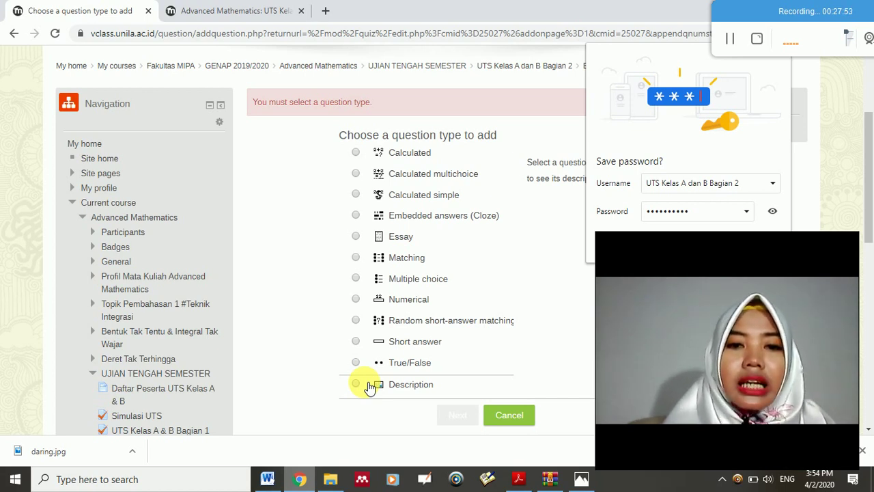
left_click(356, 341)
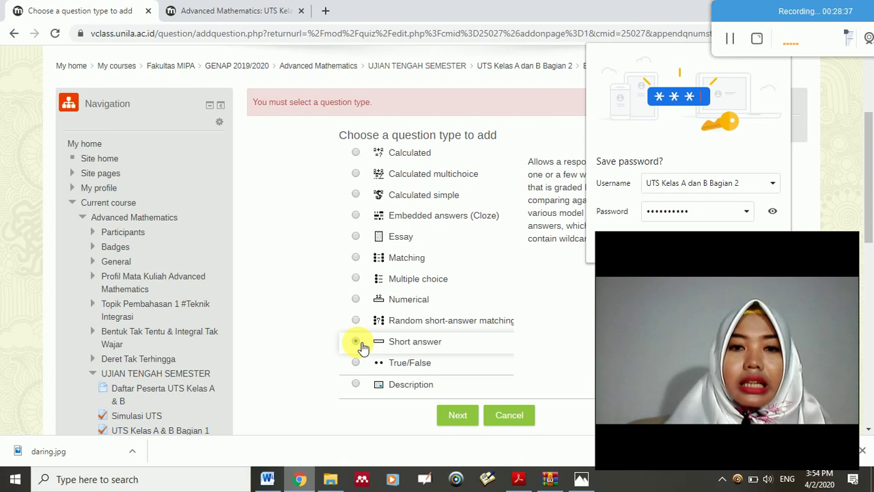
left_click(356, 342)
left_click(462, 418)
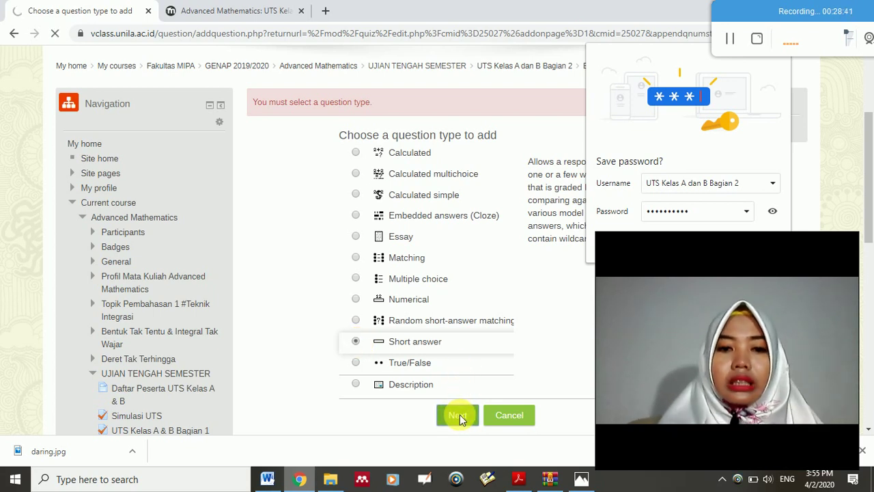
left_click(461, 418)
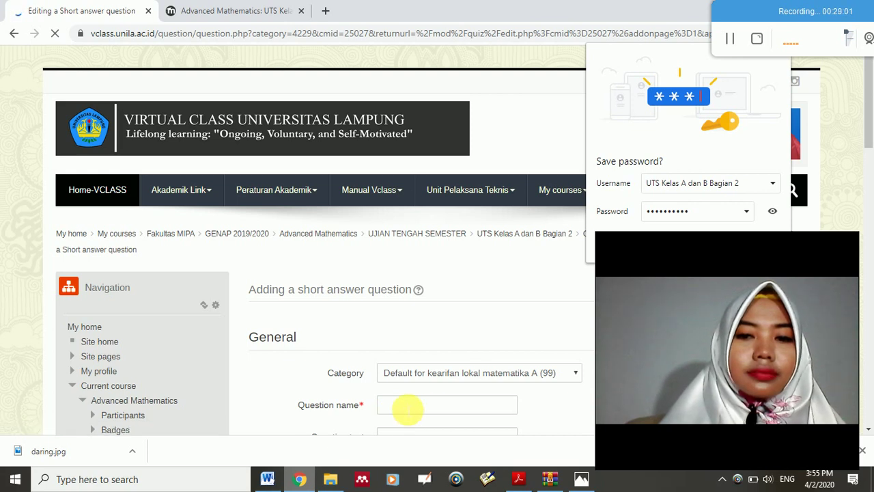
Name the short answer question "Uraian Singkat"
left_click(427, 409)
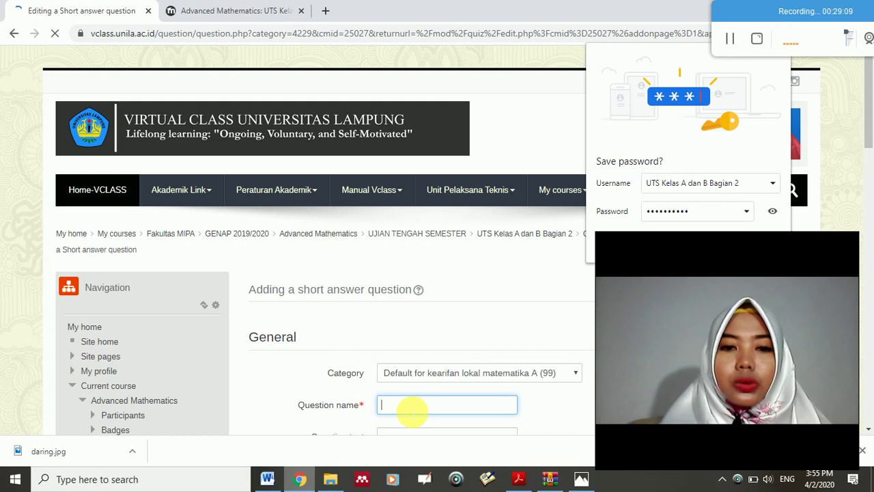
type("U")
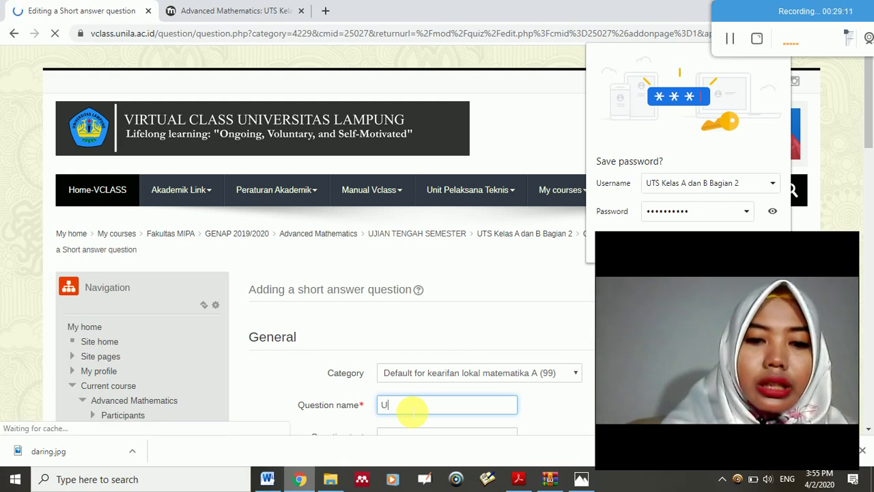
type("raian Singkat")
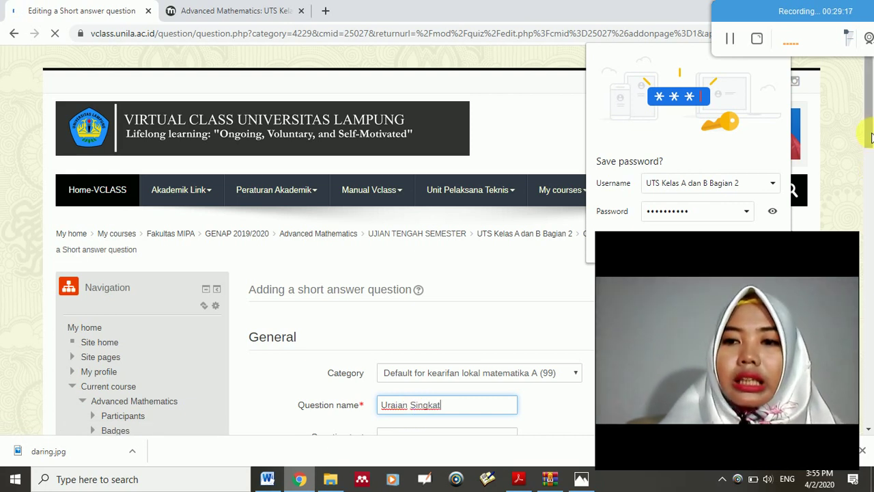
Start inserting an image into the question text and open the file picker for uploading it
left_click_drag(871, 138, 862, 190)
left_click(411, 220)
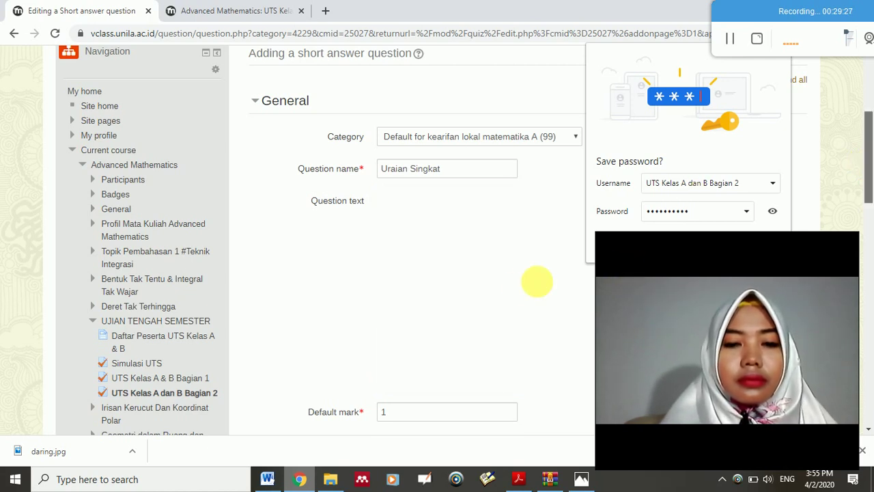
scroll(520, 291, "down", 2)
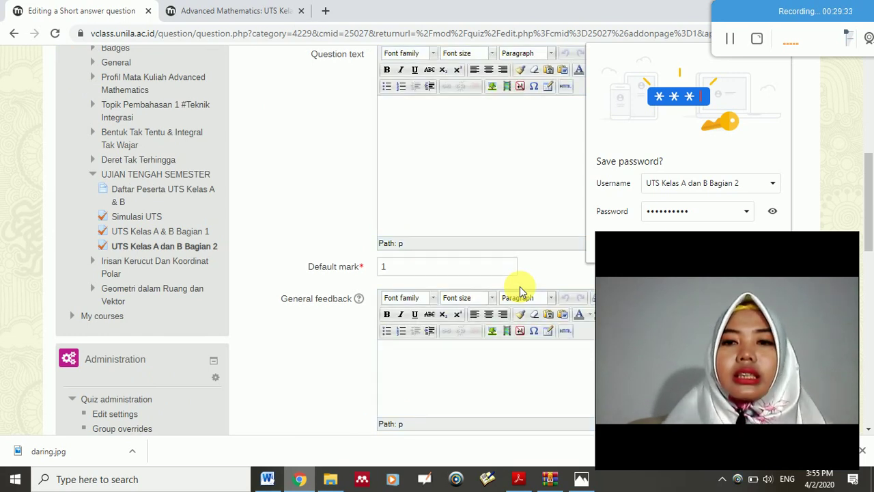
left_click_drag(866, 171, 869, 157)
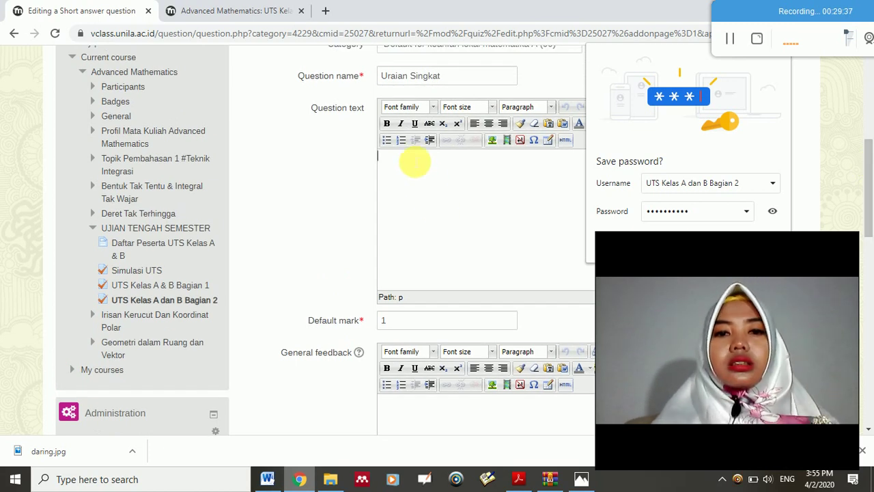
left_click(416, 162)
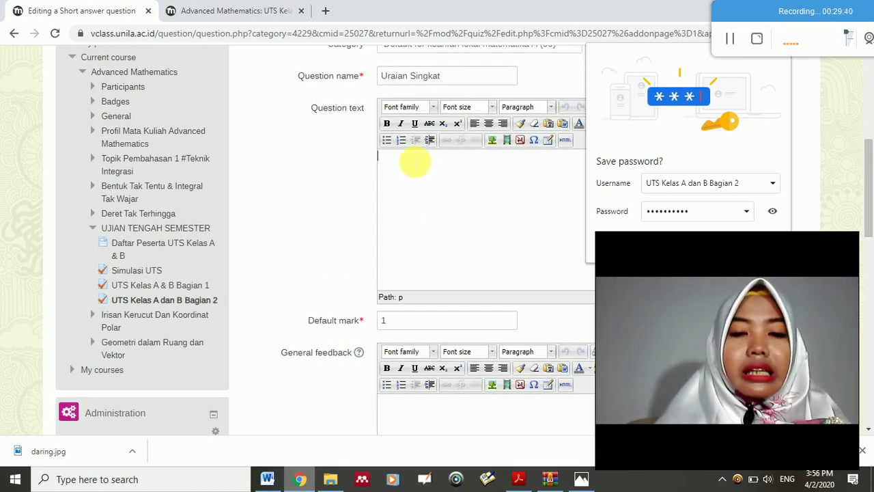
left_click(508, 141)
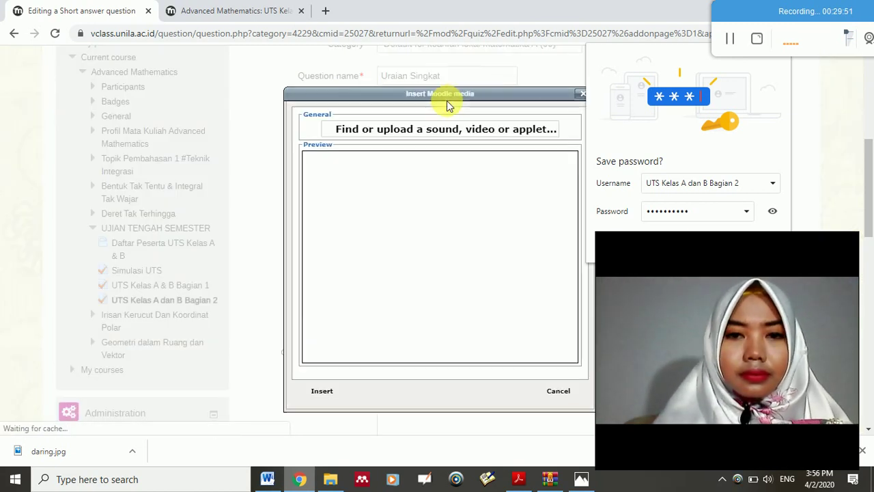
left_click(580, 95)
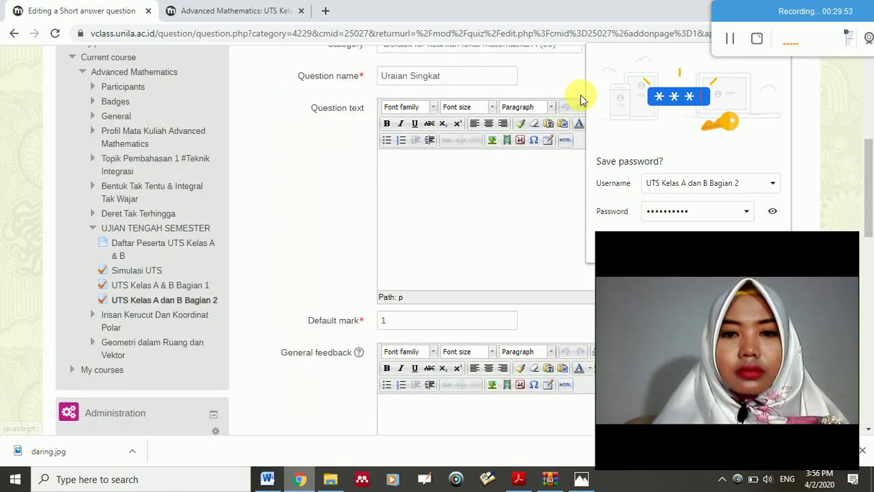
left_click(493, 142)
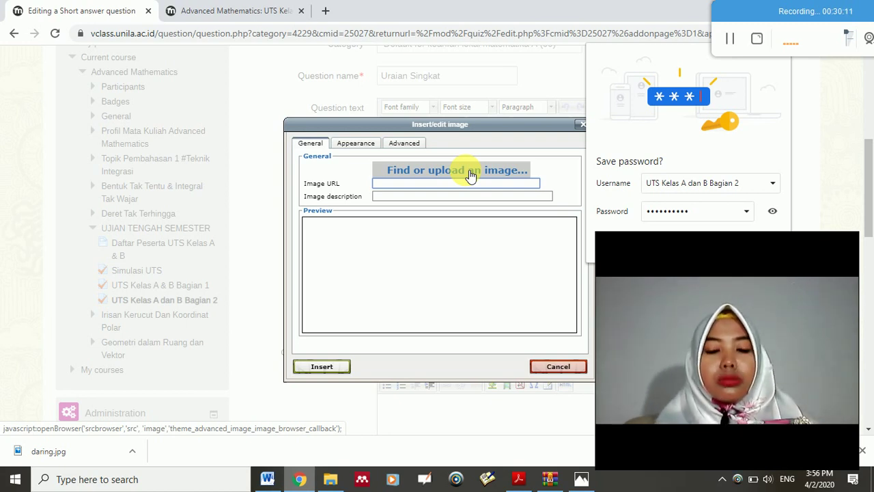
left_click(470, 171)
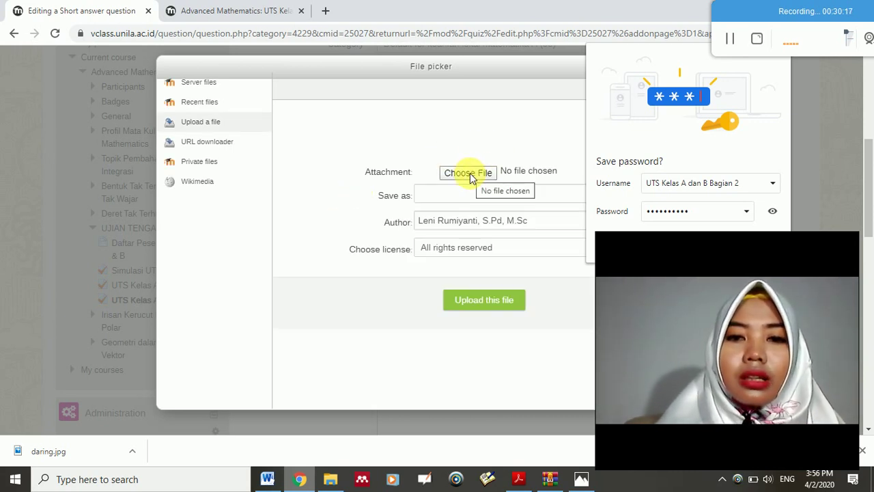
Choose 6 uraian_page-0001.jpg from the UTS folder as the attachment for the question text image and upload it
left_click(470, 174)
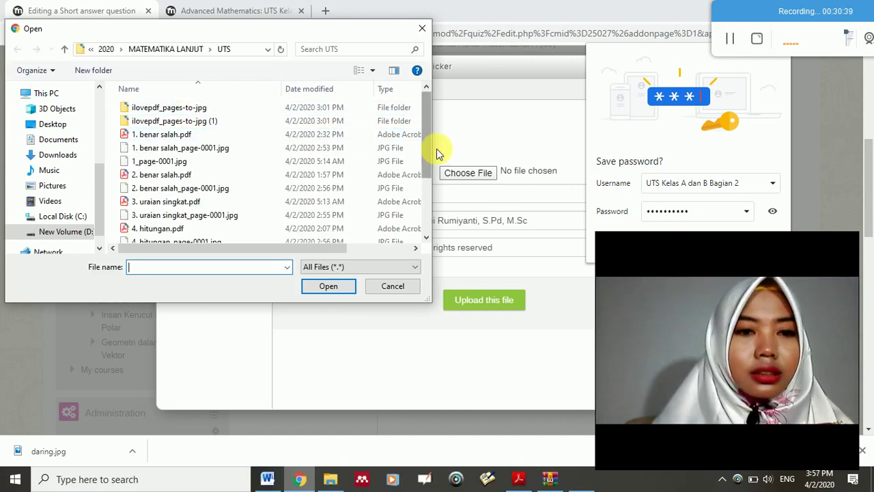
left_click_drag(425, 140, 424, 159)
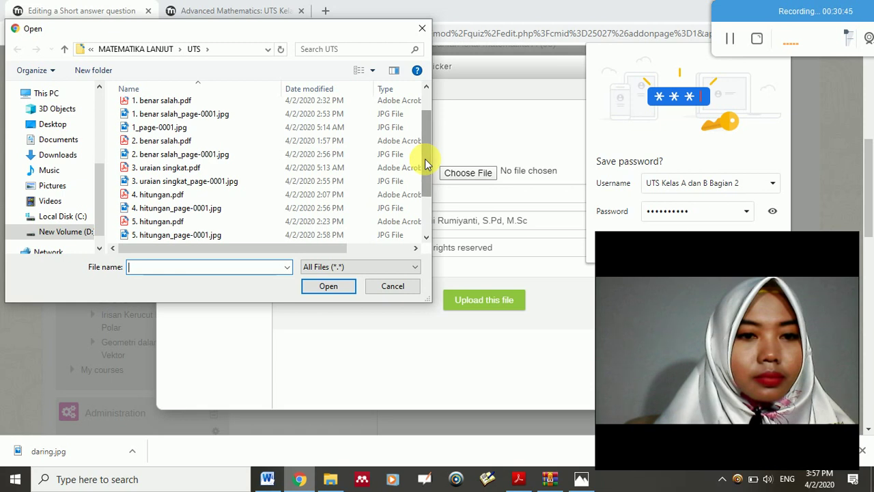
left_click(191, 183)
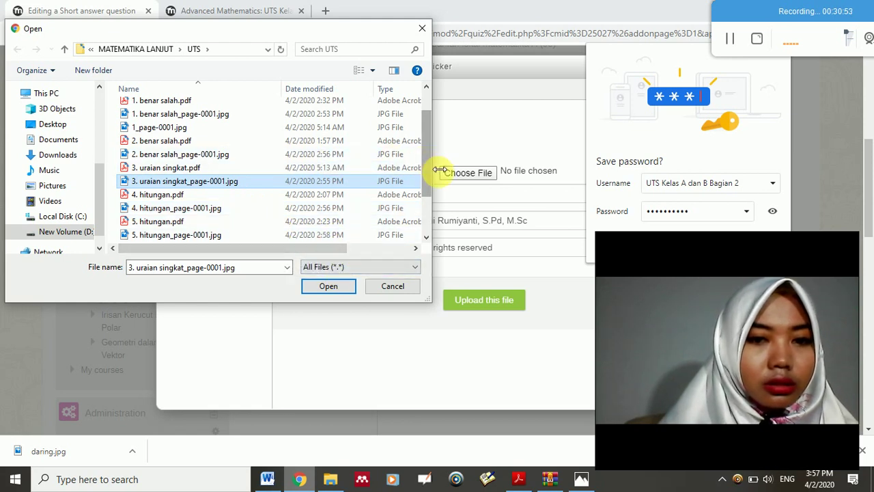
left_click_drag(428, 167, 431, 200)
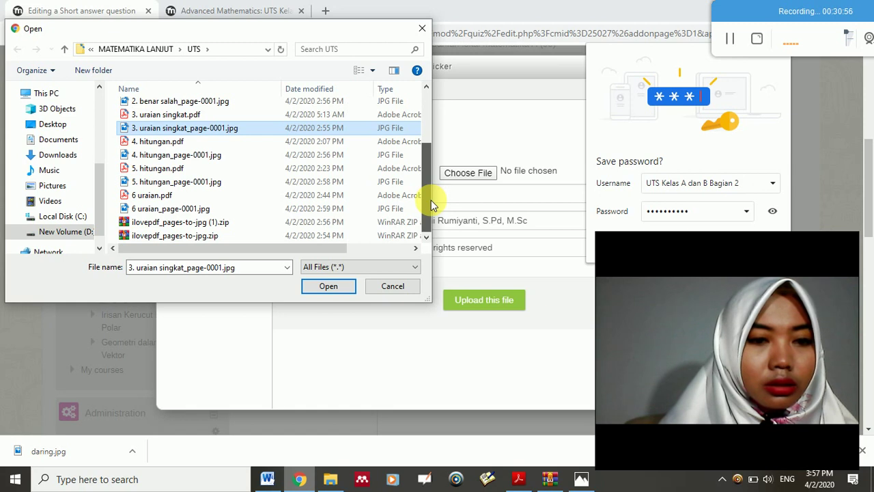
left_click(229, 208)
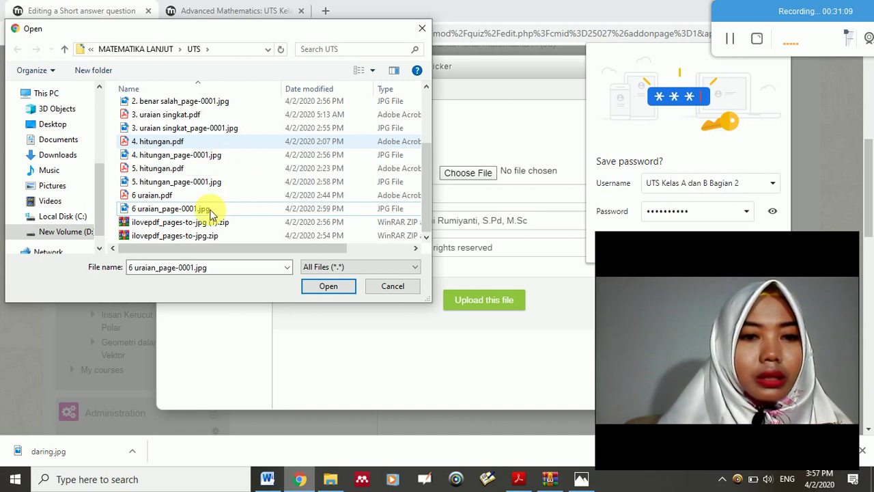
right_click(225, 146)
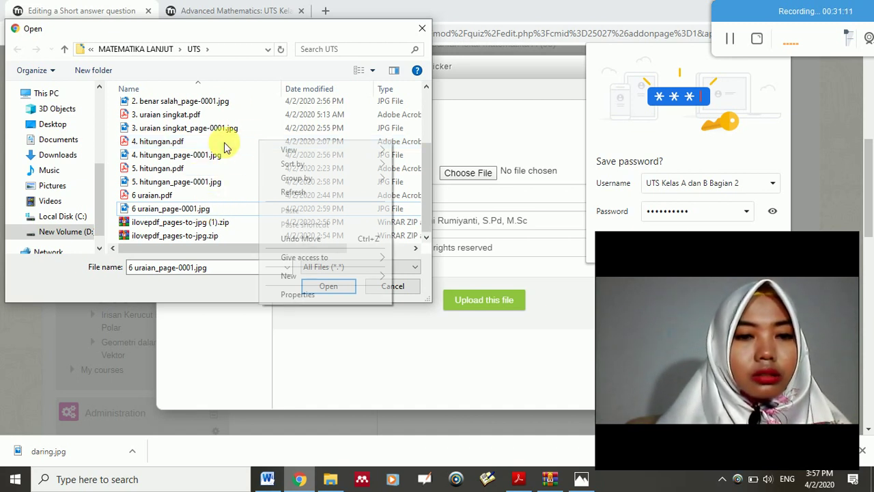
left_click(191, 169)
left_click(192, 212)
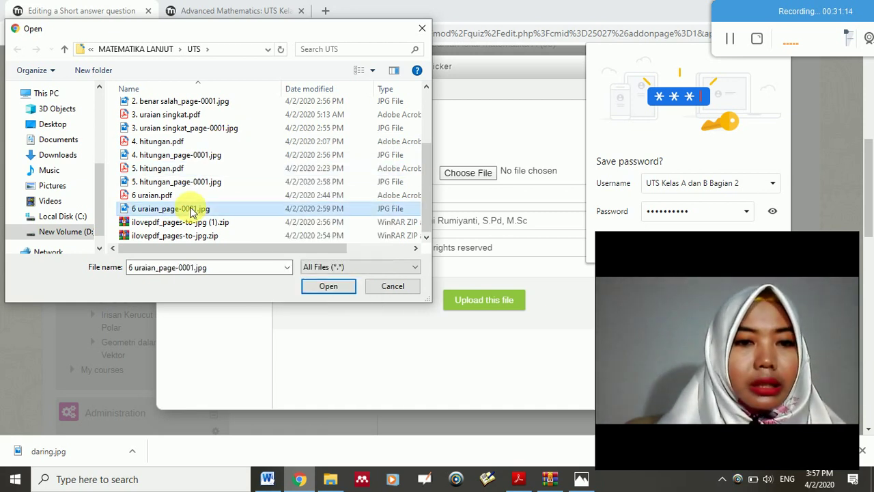
left_click(331, 286)
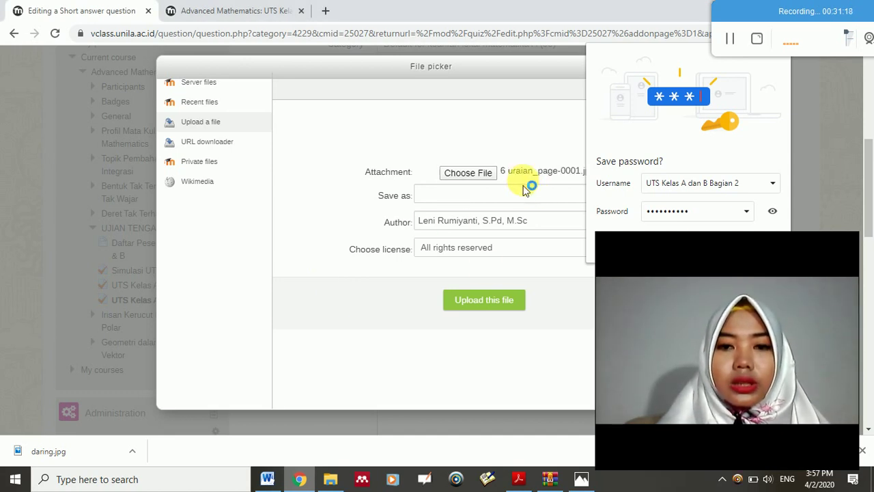
left_click(492, 302)
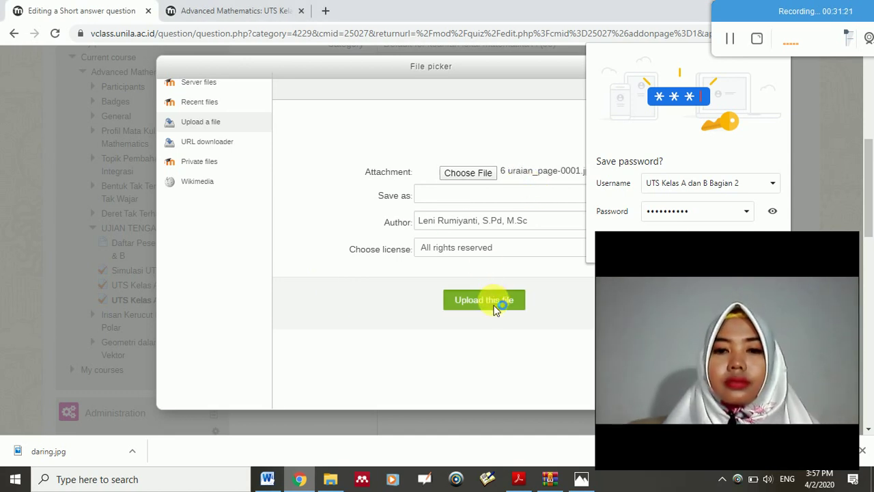
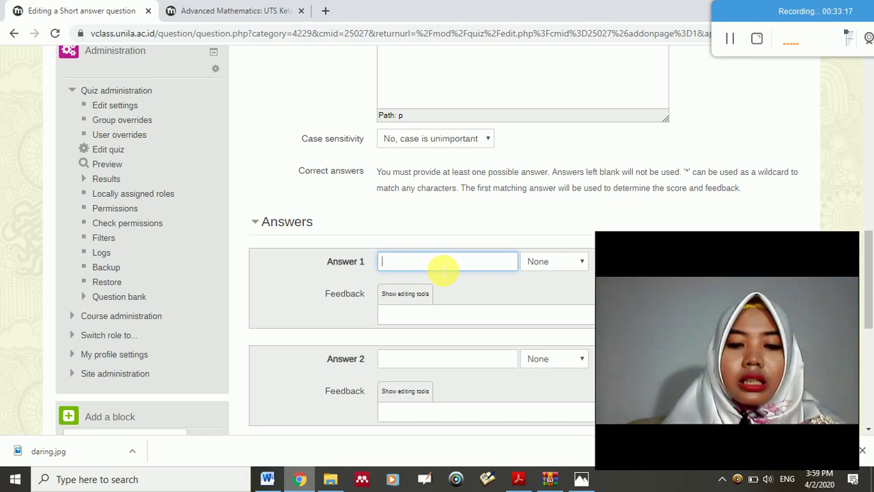
Enter "Geometri" as Answer 1 and set its grade to 100%
type("Ge")
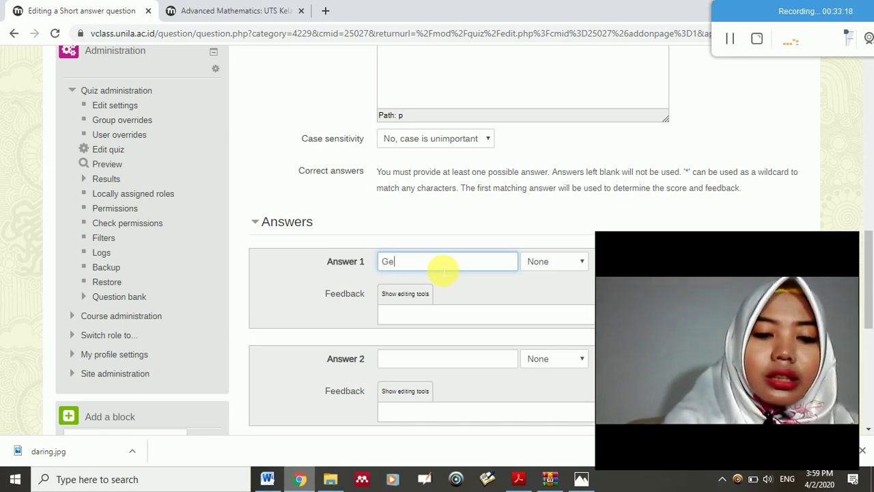
type("ometri")
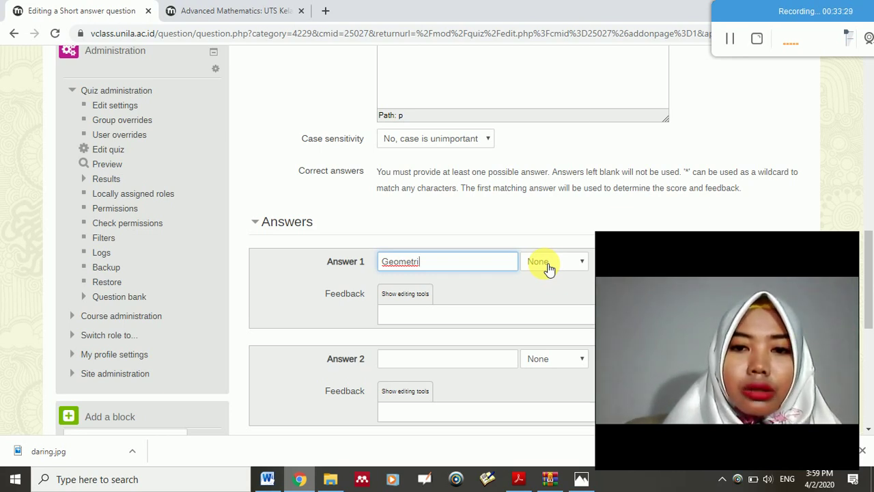
left_click(549, 263)
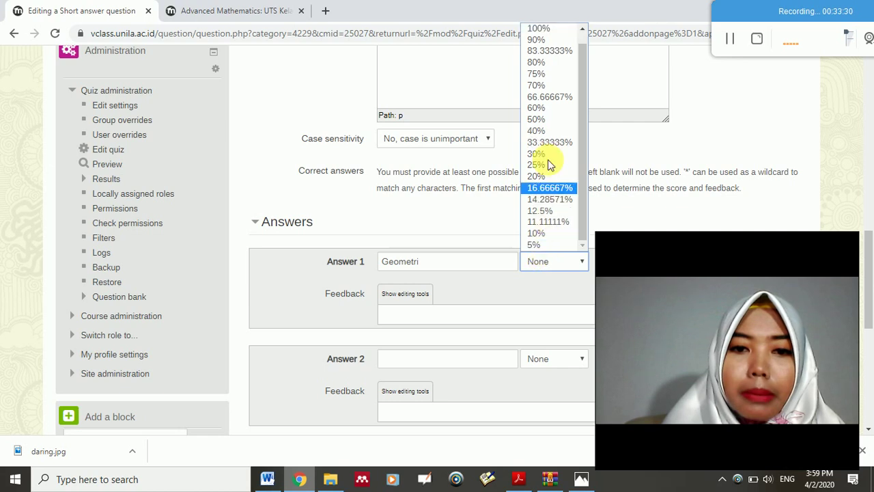
left_click(549, 27)
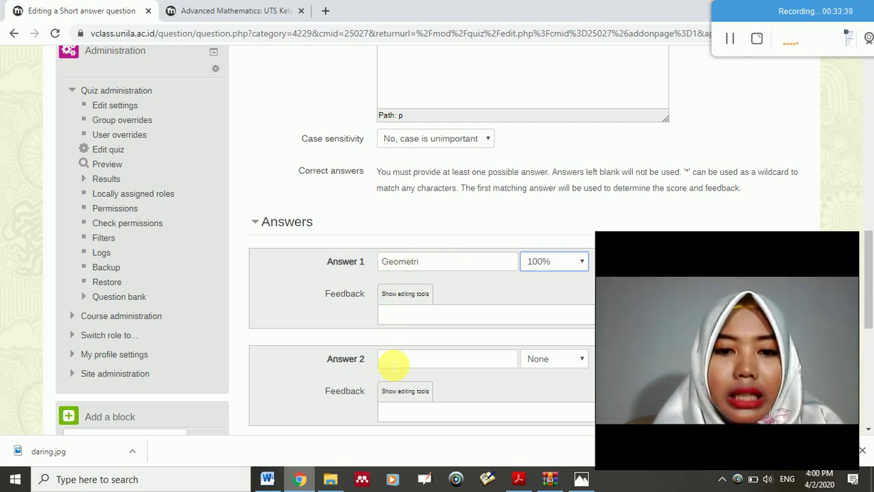
Examine the remaining answer fields and the grade percentages available for Answer 2, leaving the answer blank
left_click(395, 363)
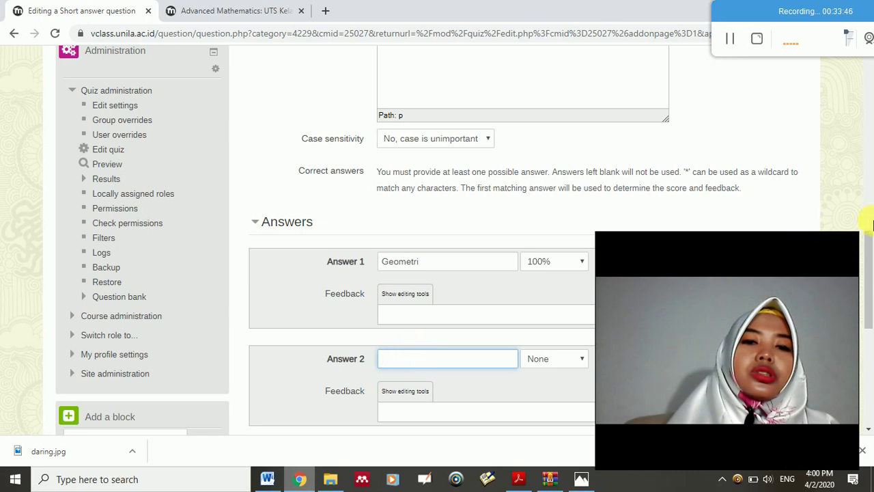
left_click_drag(869, 246, 869, 275)
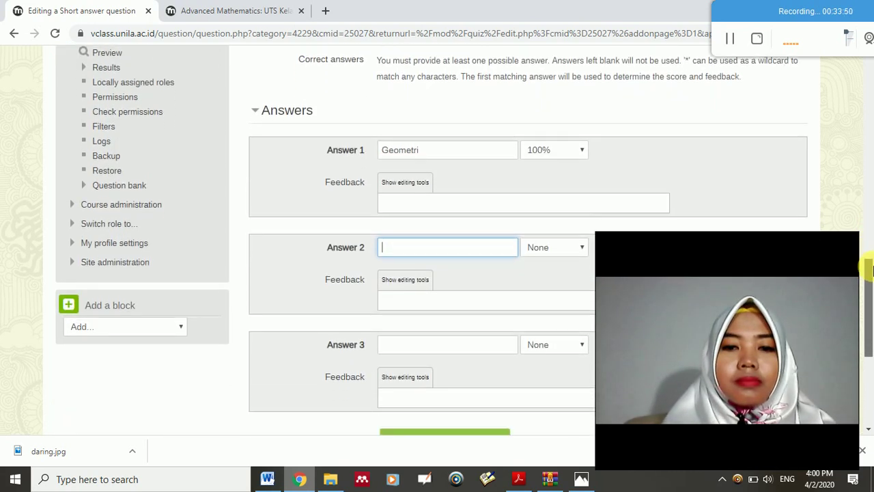
scroll(403, 149, "up", 1)
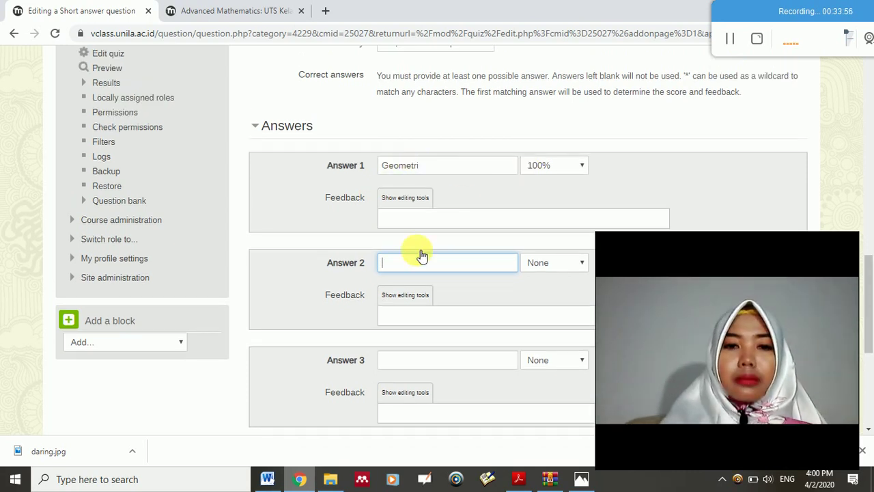
left_click(575, 265)
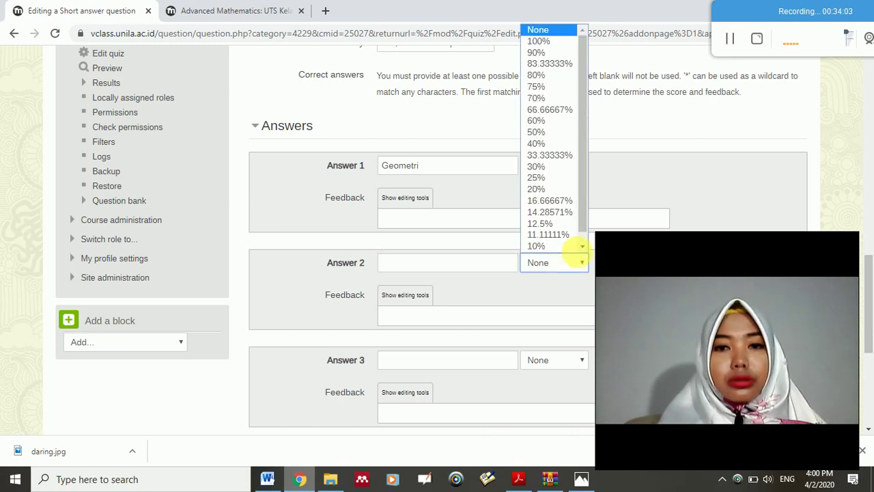
left_click(635, 127)
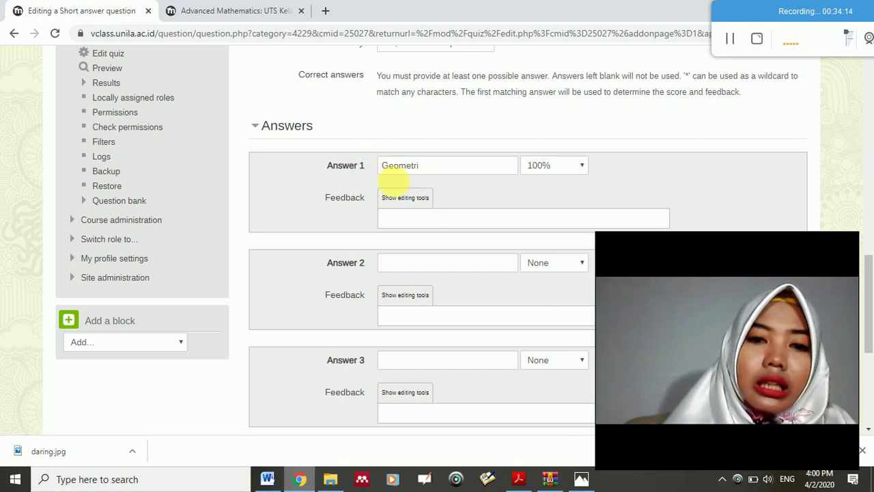
Enter "Harmonik" as Answer 2 of the short answer question
left_click(387, 276)
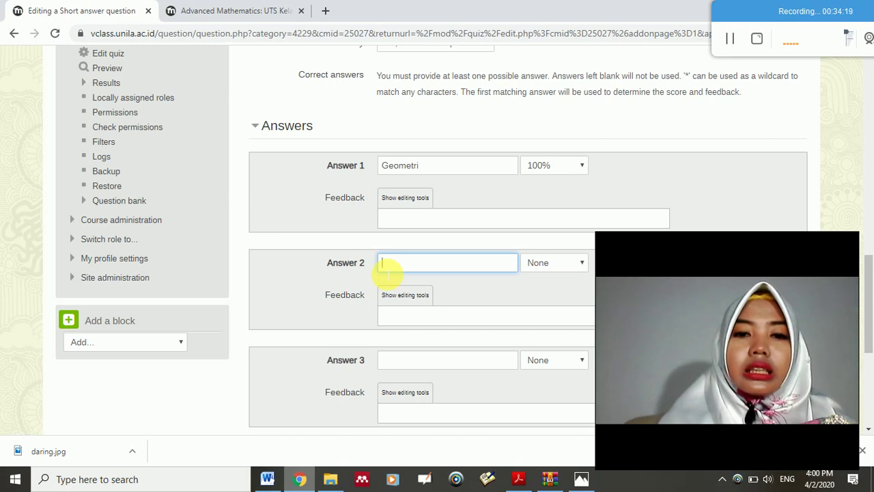
type("Har")
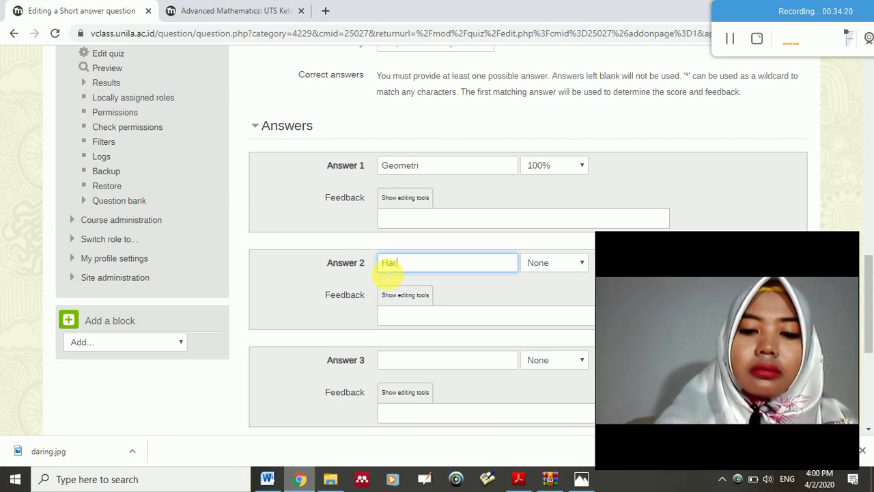
type("oni")
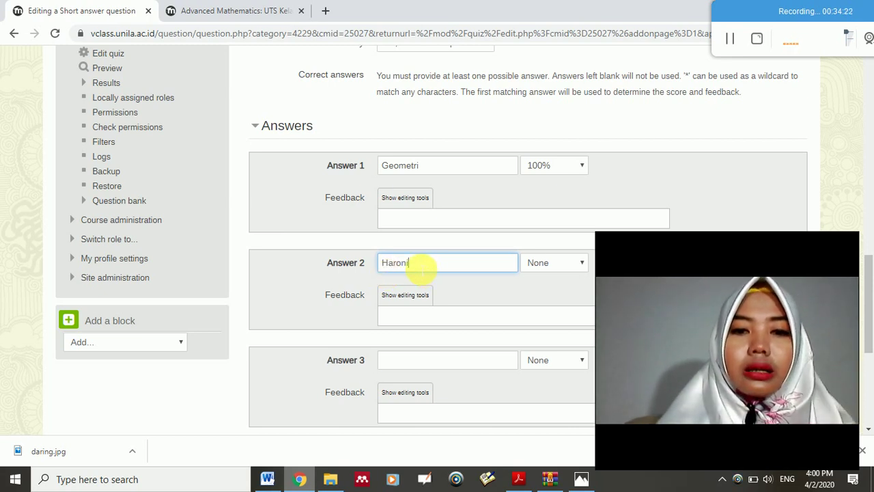
type("k")
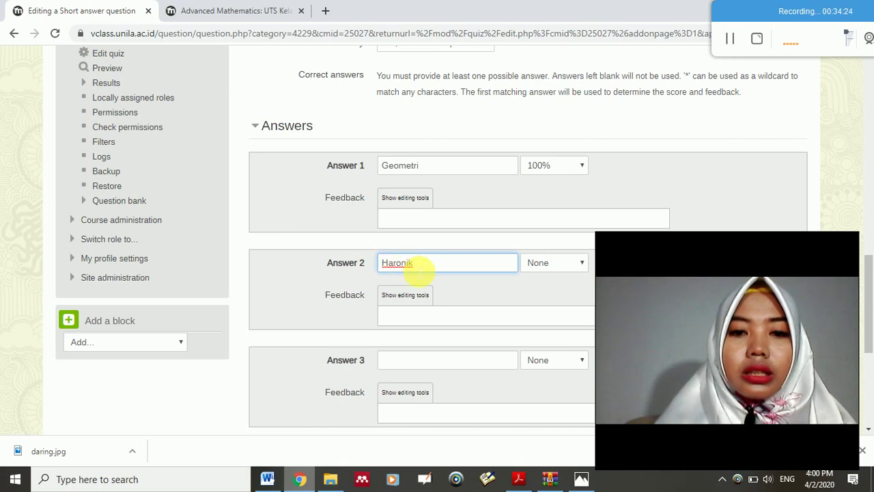
key("Left")
key("Left")
key("Left")
key("Left")
type("m")
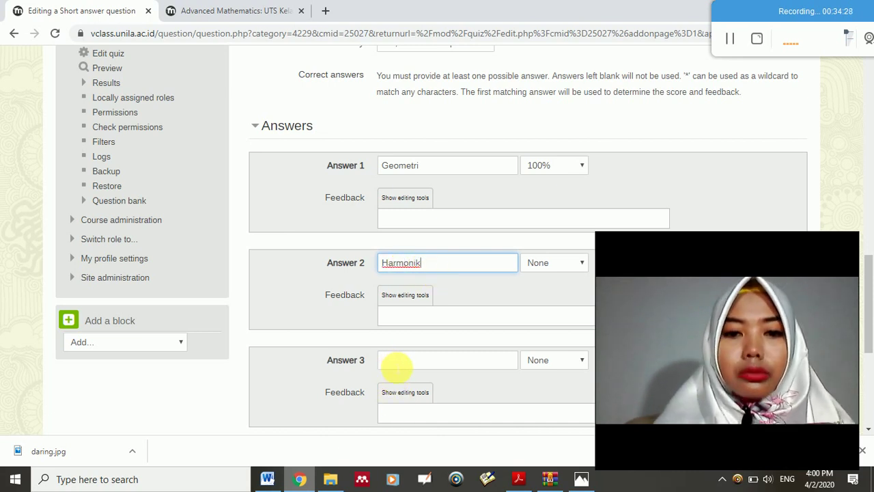
Enter "Collaping Series" as Answer 3 of the short answer question
left_click(396, 367)
type("Co")
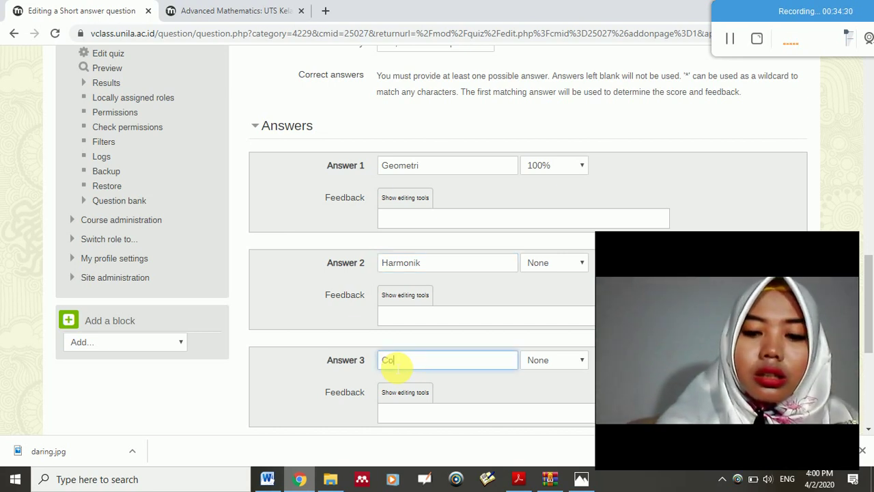
type("llapin")
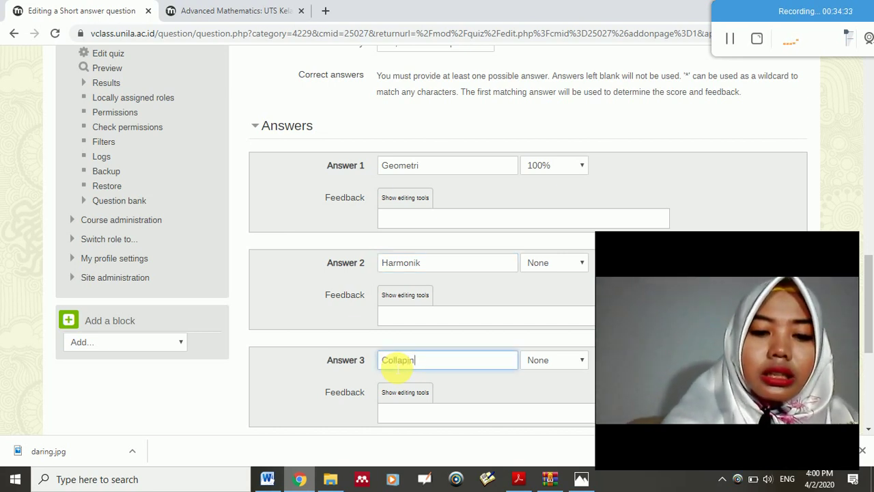
type("g Series")
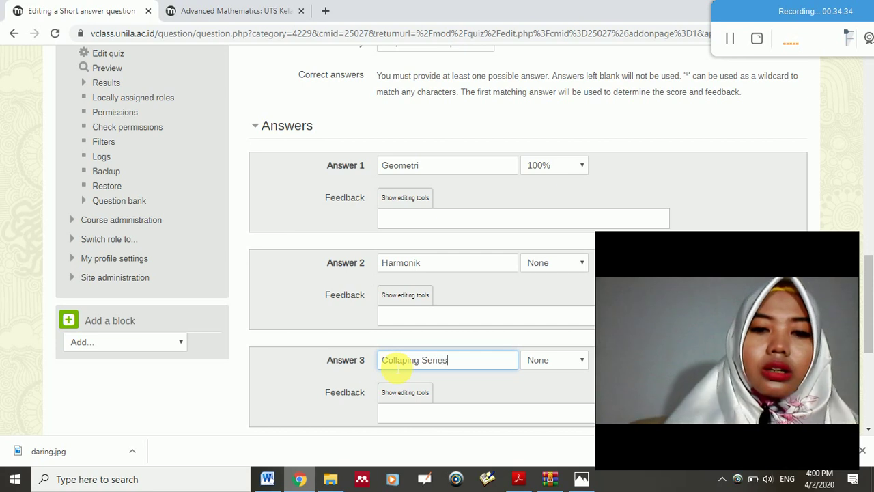
Set the grades of Answer 2 and Answer 3 to 100% and save the short answer question
left_click(564, 266)
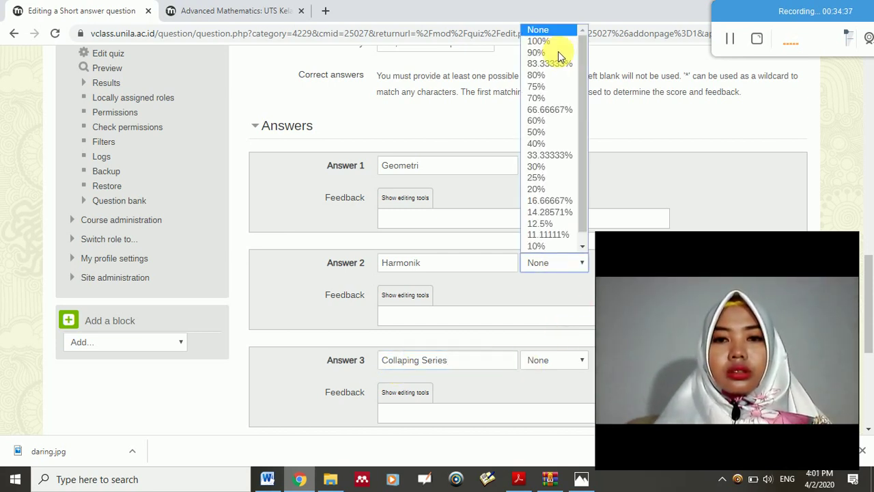
left_click(539, 41)
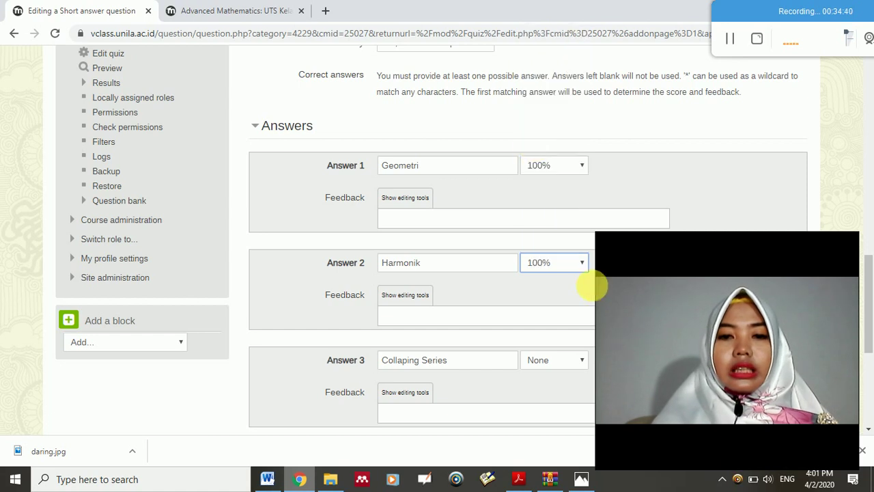
left_click(579, 366)
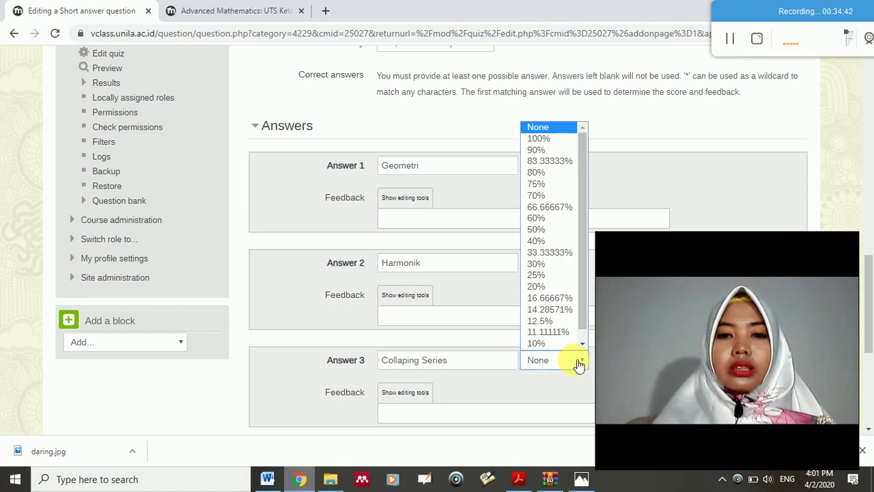
left_click(539, 139)
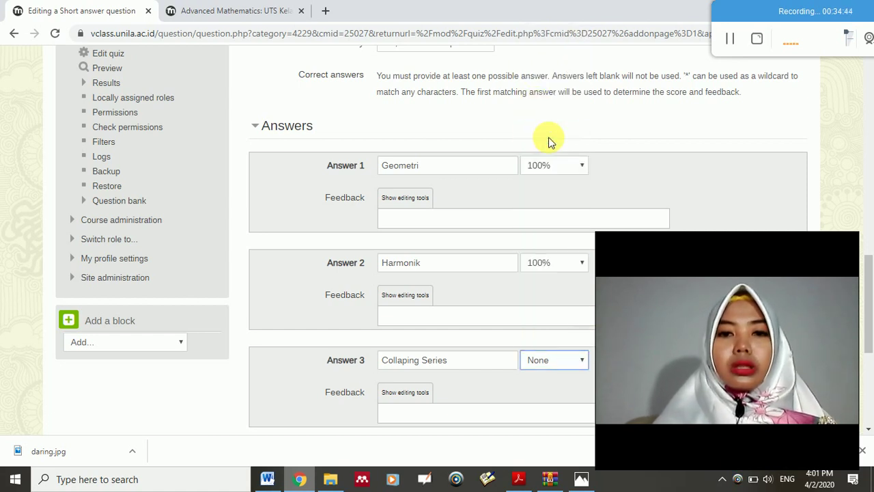
left_click_drag(871, 282, 871, 343)
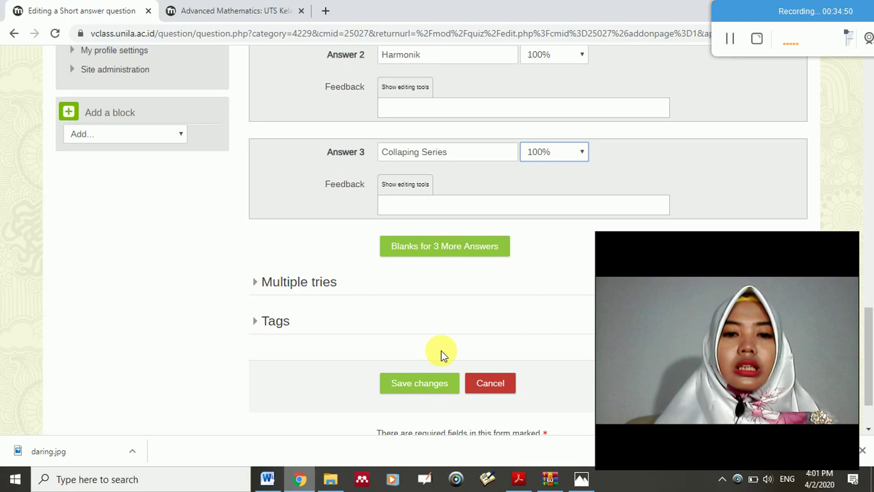
left_click(416, 389)
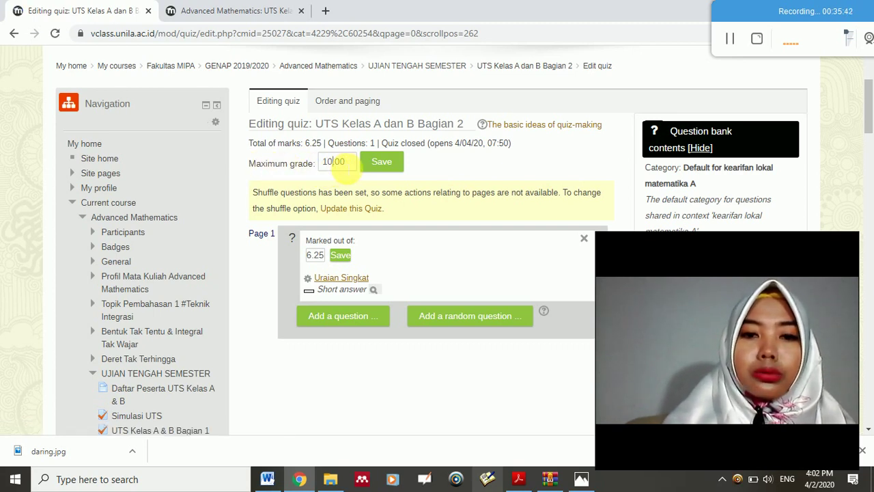
Set the quiz's maximum grade to 100.00 and save it
left_click(334, 162)
type("0")
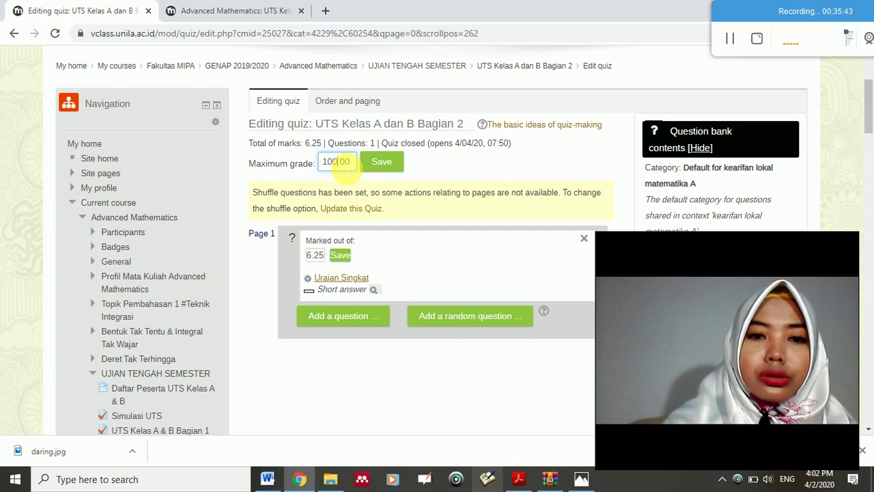
left_click(393, 166)
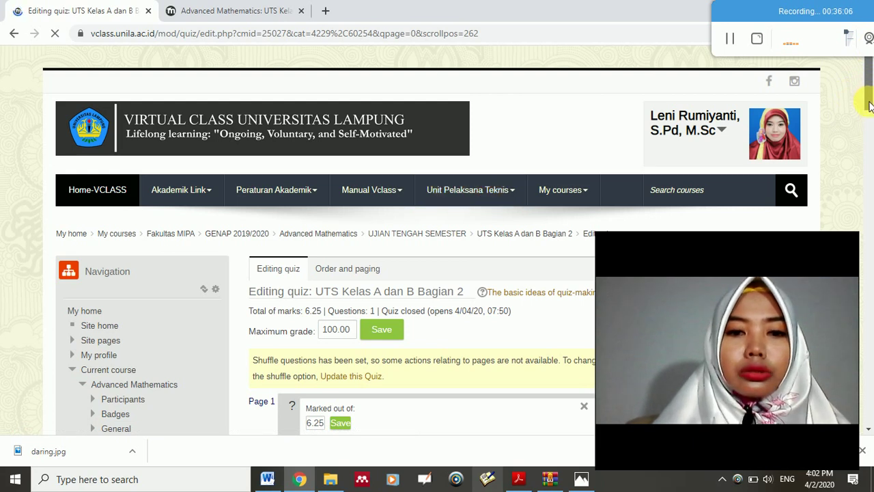
Add a new question of type True/False to page 1 of the quiz
scroll(870, 109, "down", 3)
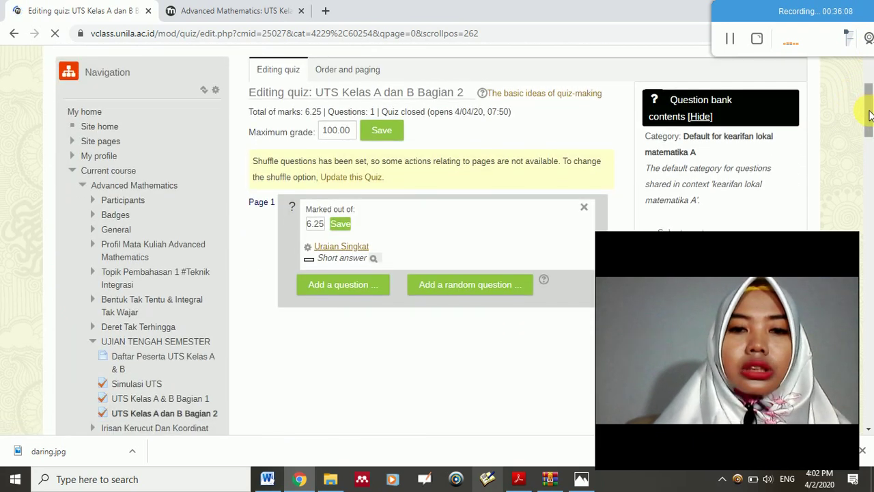
left_click(341, 293)
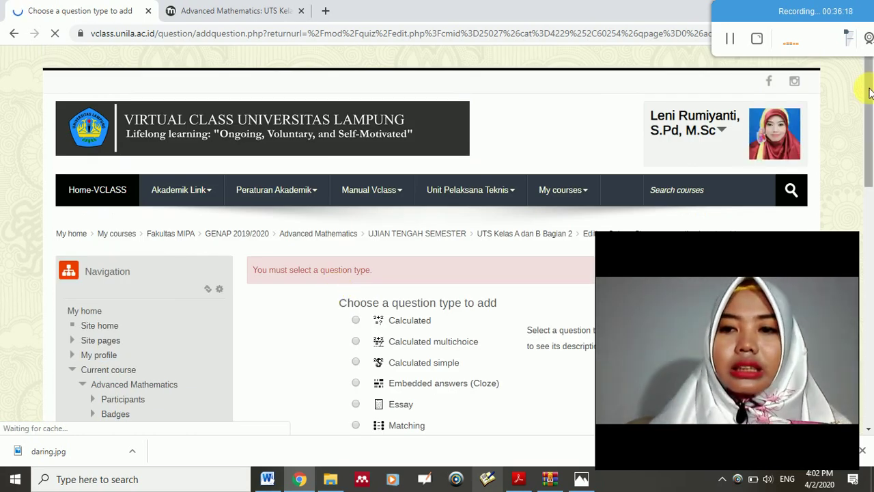
left_click_drag(867, 110, 871, 172)
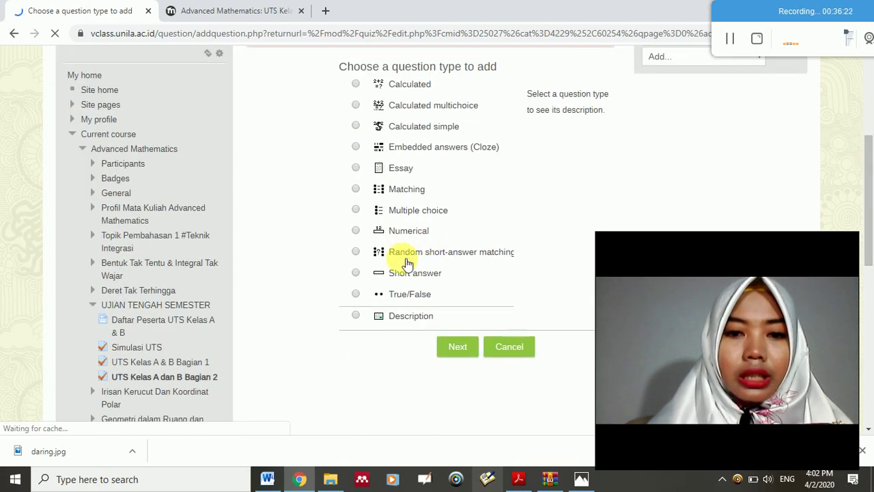
left_click(360, 296)
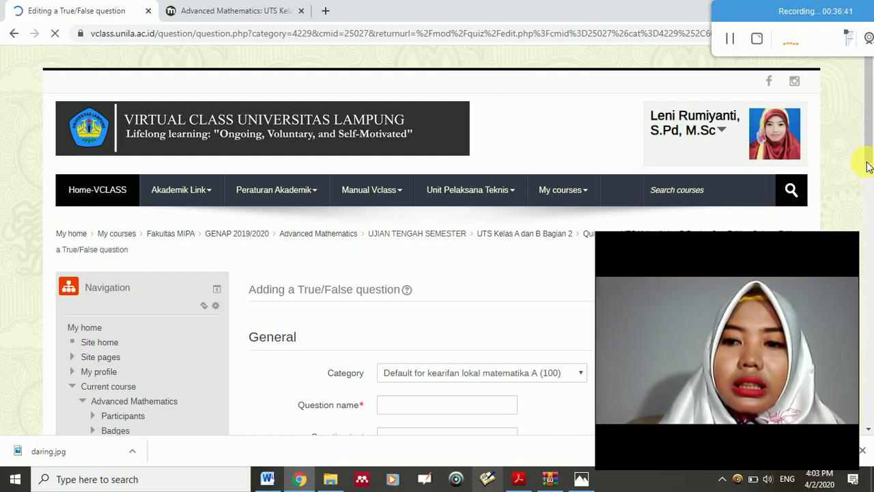
Name the True/False question "Benar atau Salah"
left_click_drag(867, 151, 872, 186)
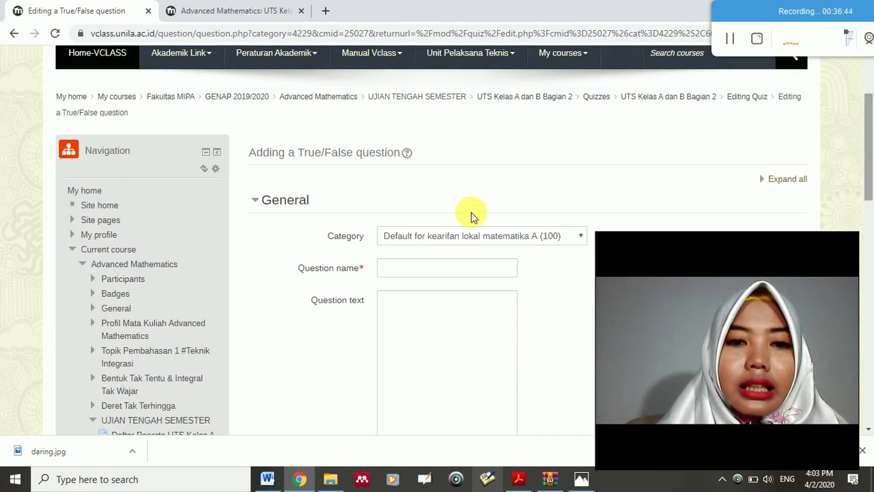
left_click(397, 272)
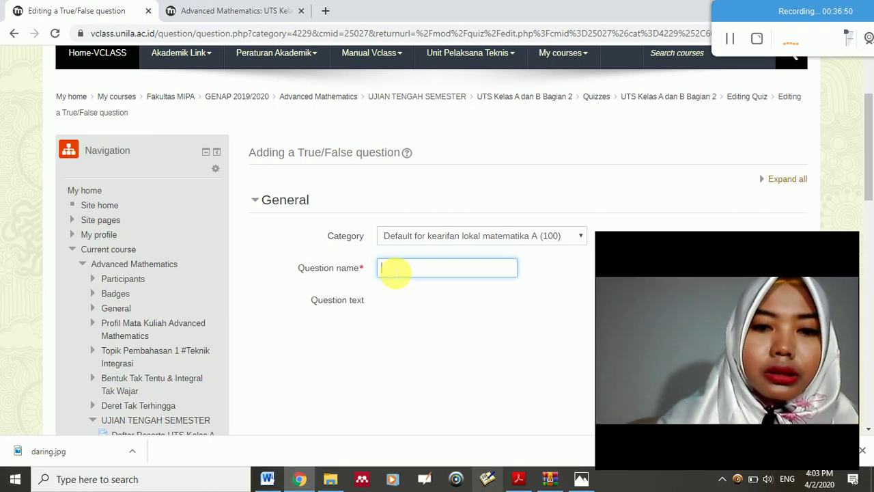
type("Benar ")
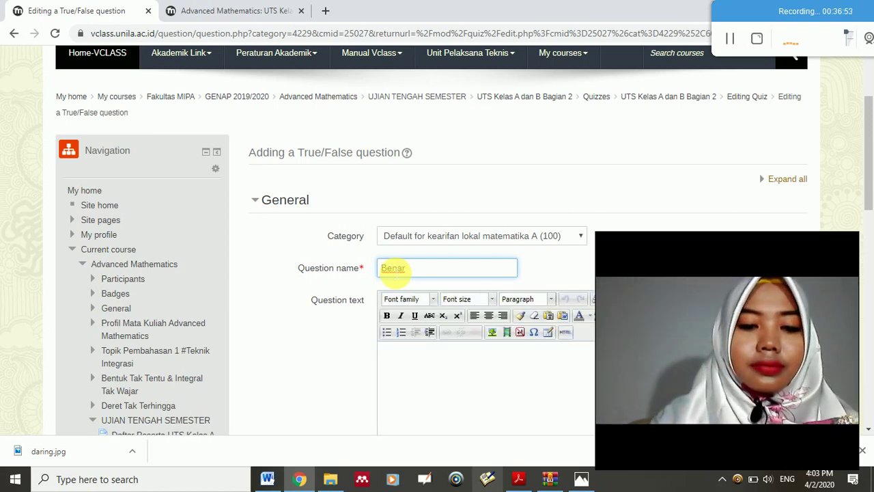
type("atau Salah")
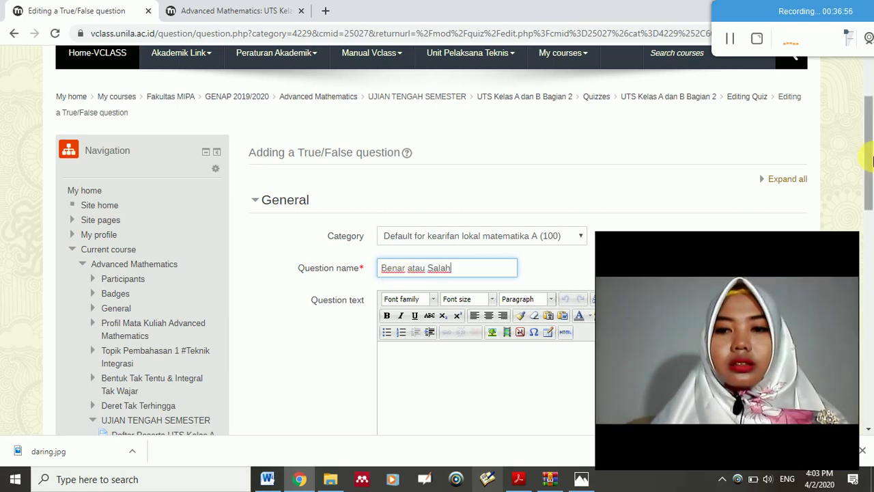
Start inserting an image into the True/False question's text and open the file selection for an upload
left_click_drag(871, 160, 870, 205)
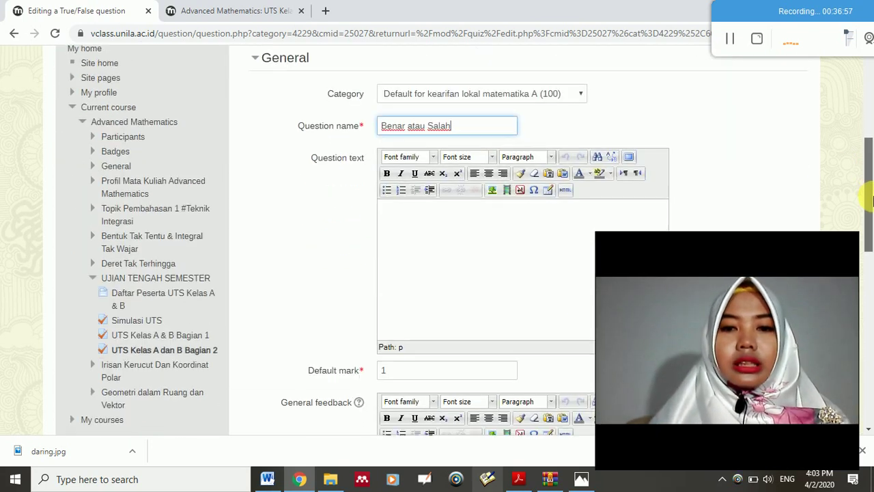
left_click(494, 194)
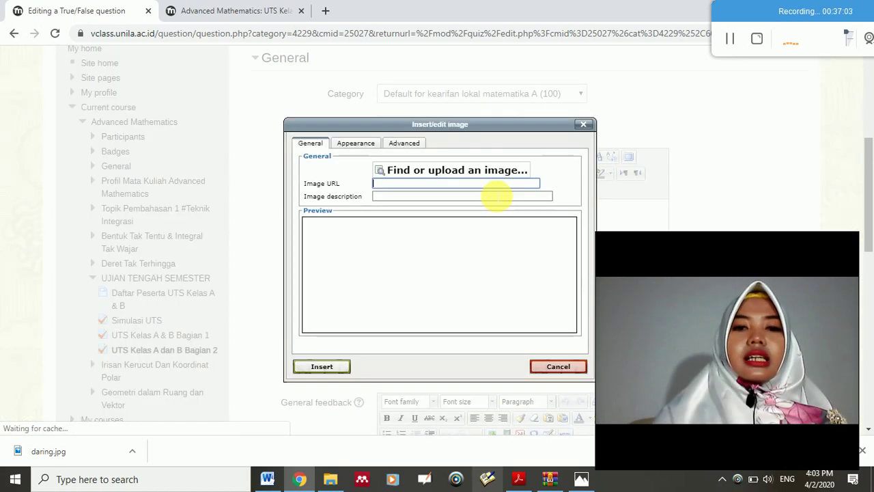
left_click(429, 176)
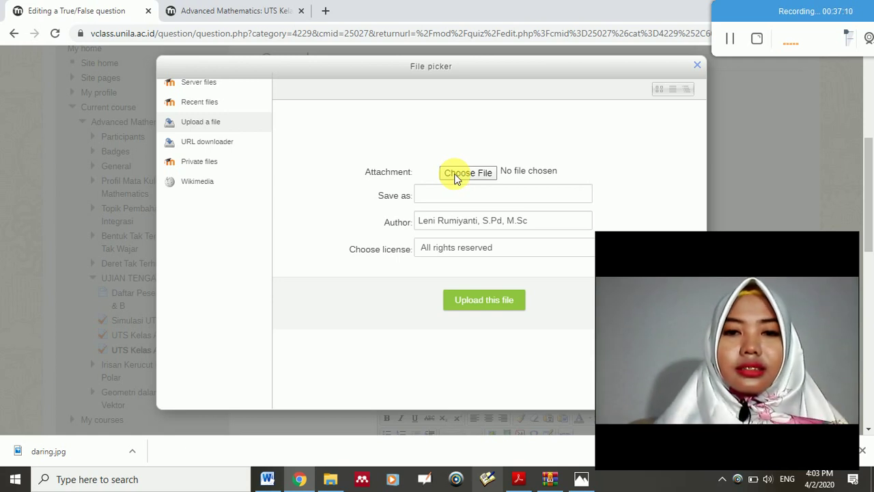
left_click(457, 177)
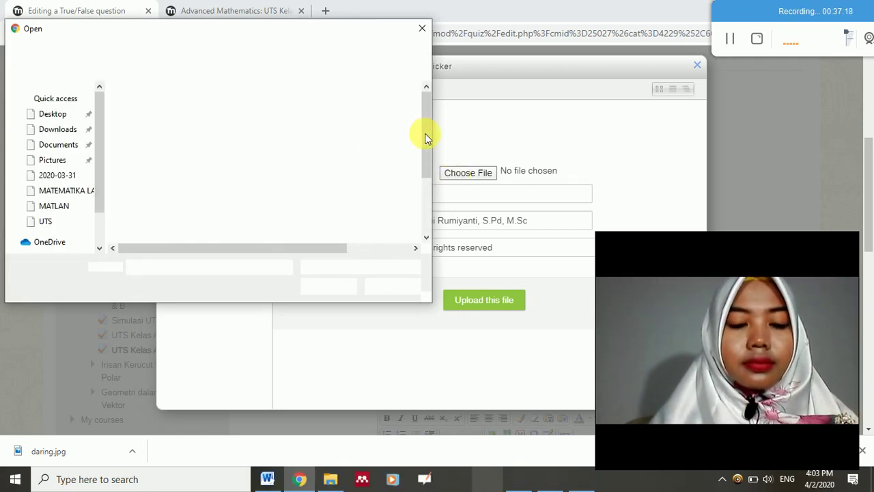
Choose 2. benar salah_page-0001.jpg from the UTS folder as the attachment and upload it
left_click_drag(425, 133, 423, 165)
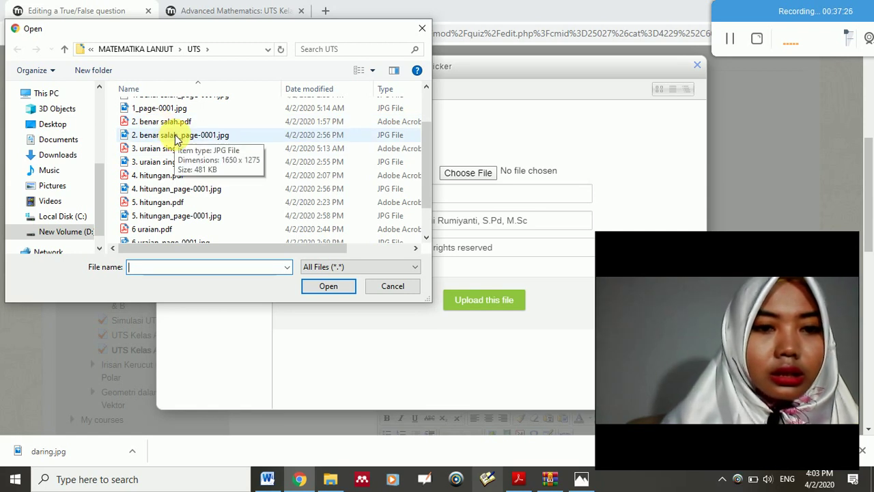
left_click(176, 136)
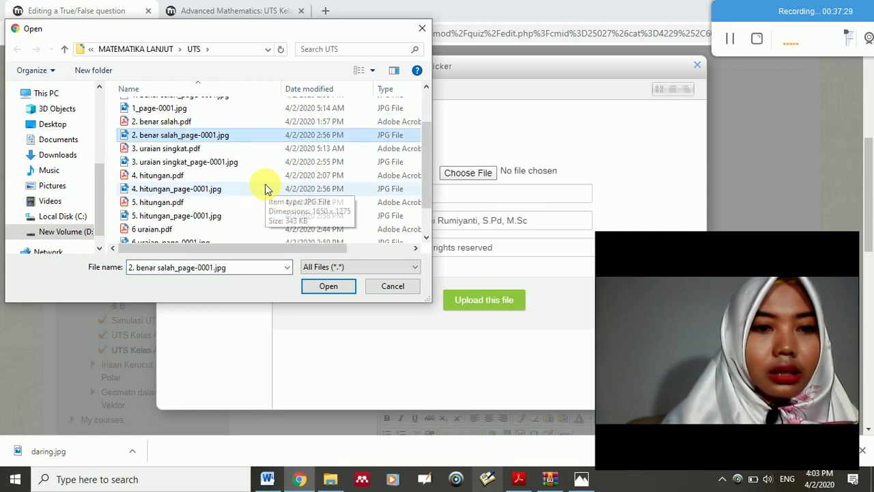
left_click(327, 286)
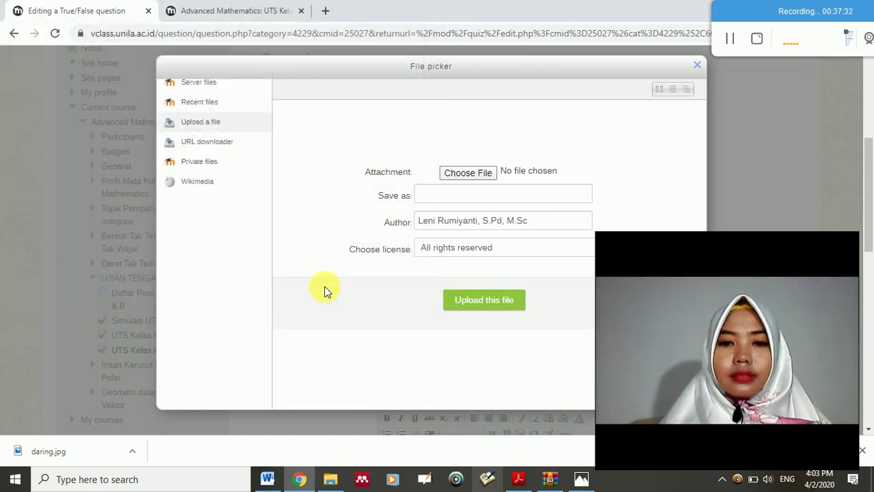
left_click(468, 304)
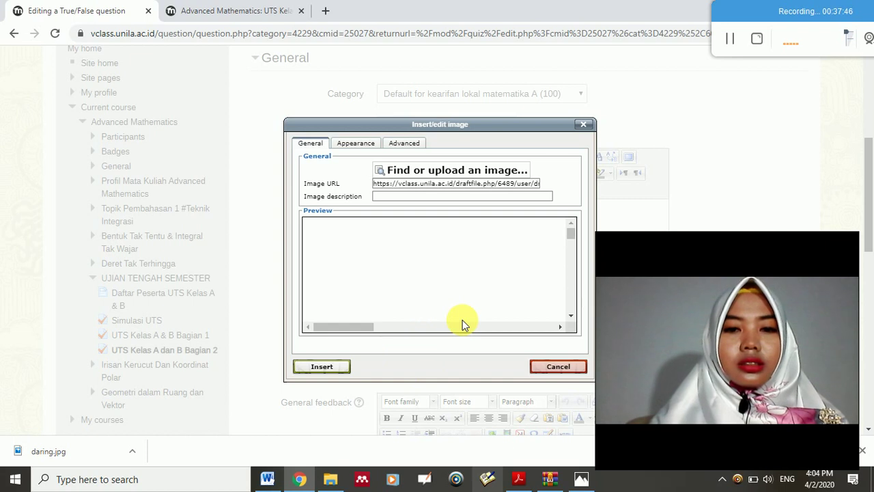
Insert the uploaded image into the question text without an image description and check its content there
left_click(323, 367)
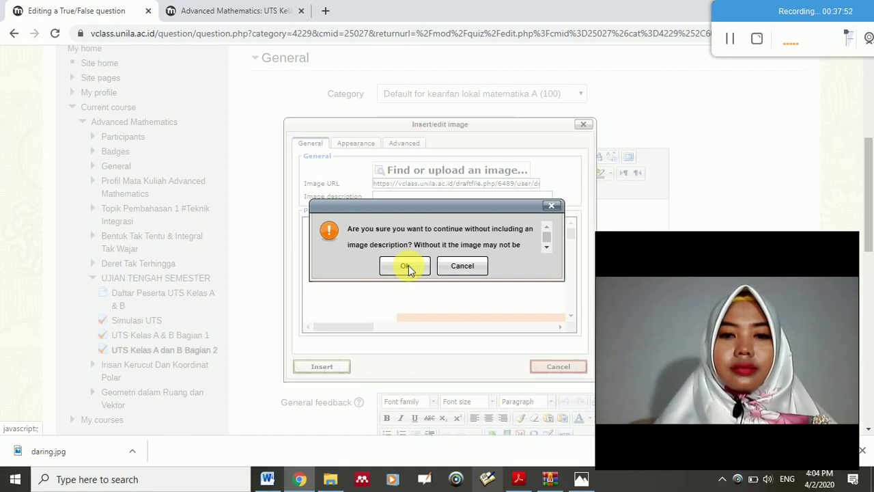
left_click(410, 267)
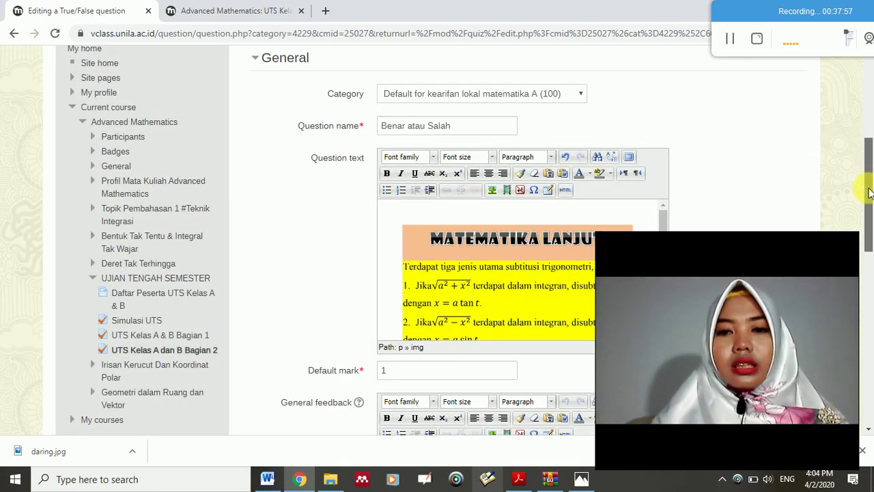
left_click_drag(869, 194, 871, 222)
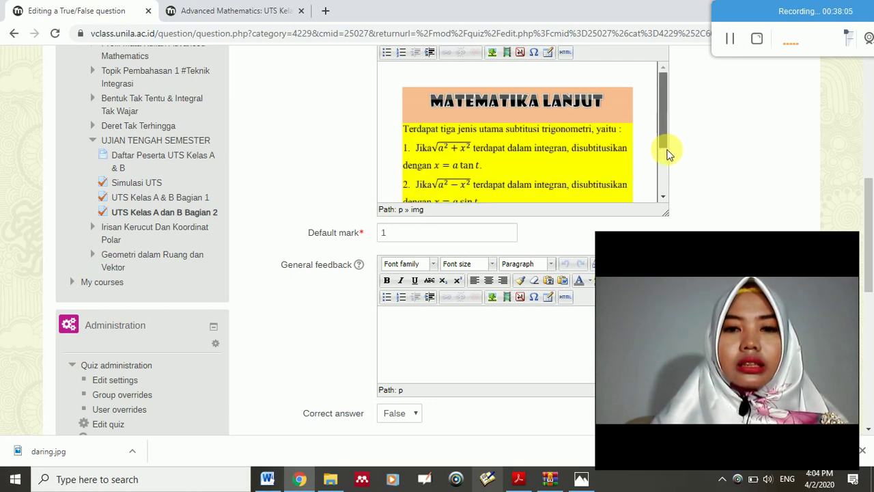
left_click_drag(667, 146, 669, 154)
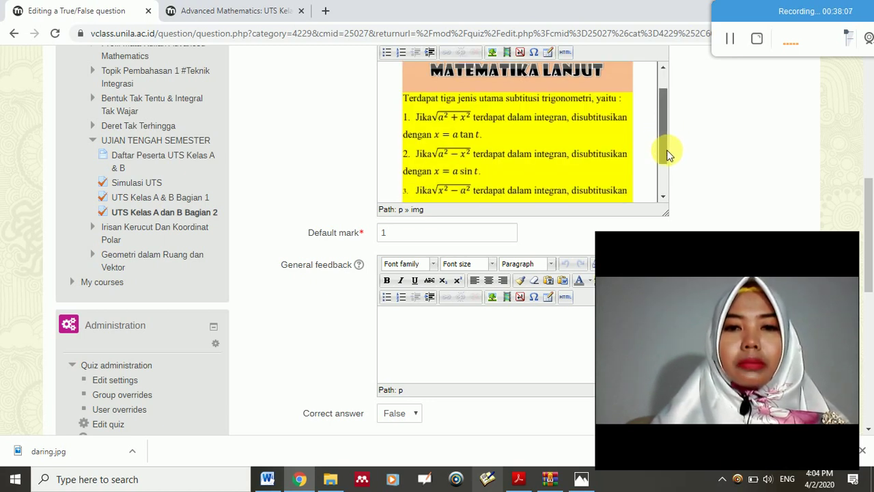